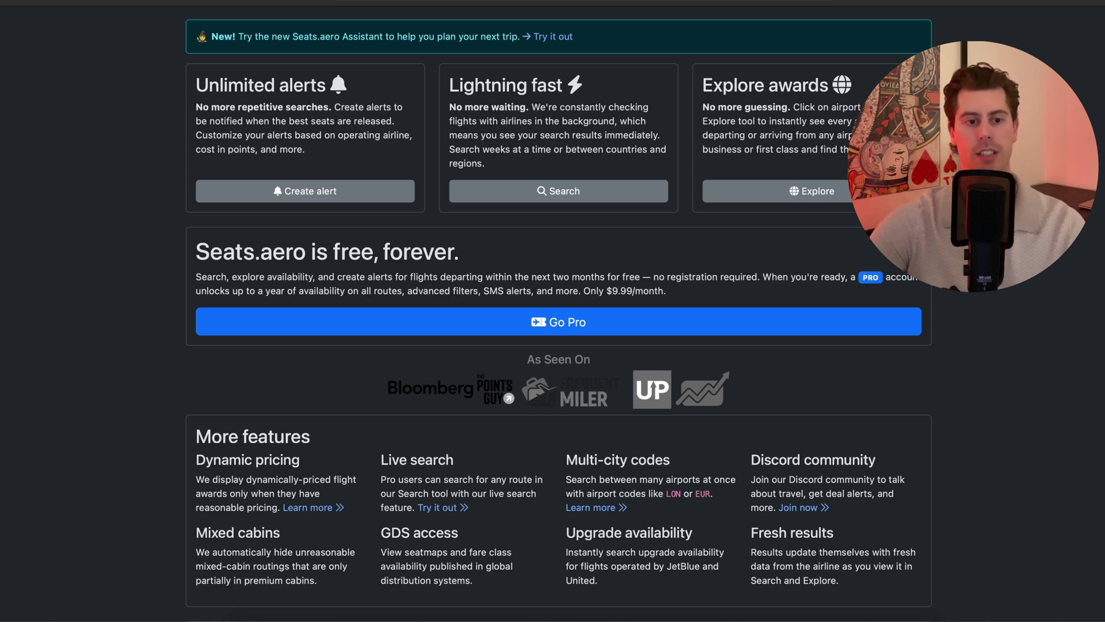
# - Highlight the 'Seats.aero is free' heading text on the homepage, then clear the selection
pyautogui.scroll(-2, 357, 201)
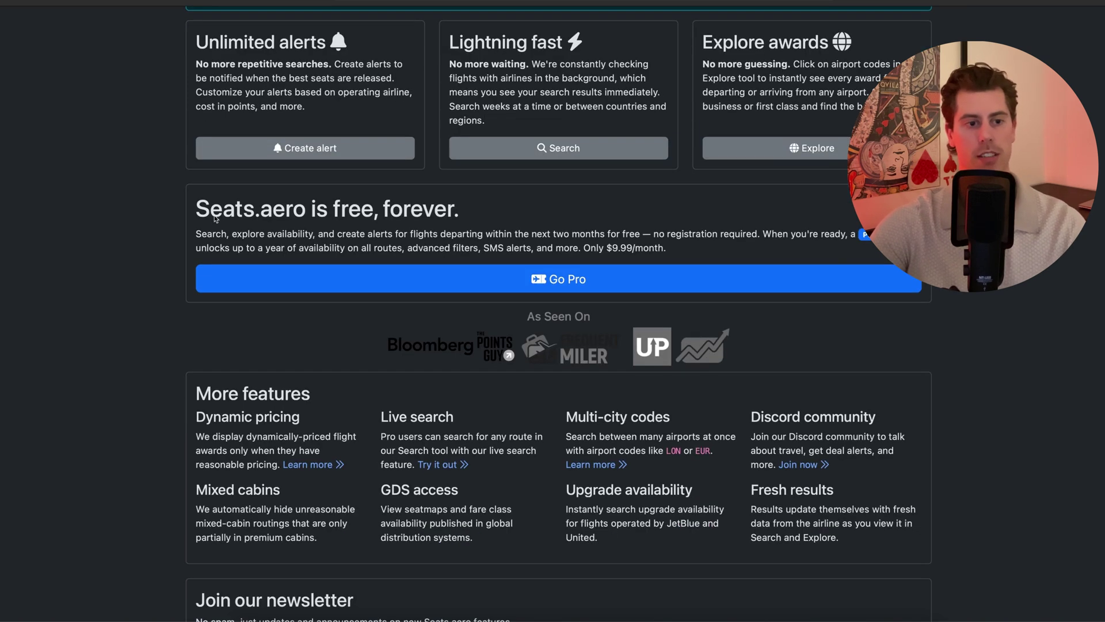
pyautogui.moveTo(326, 212); pyautogui.dragTo(161, 211)
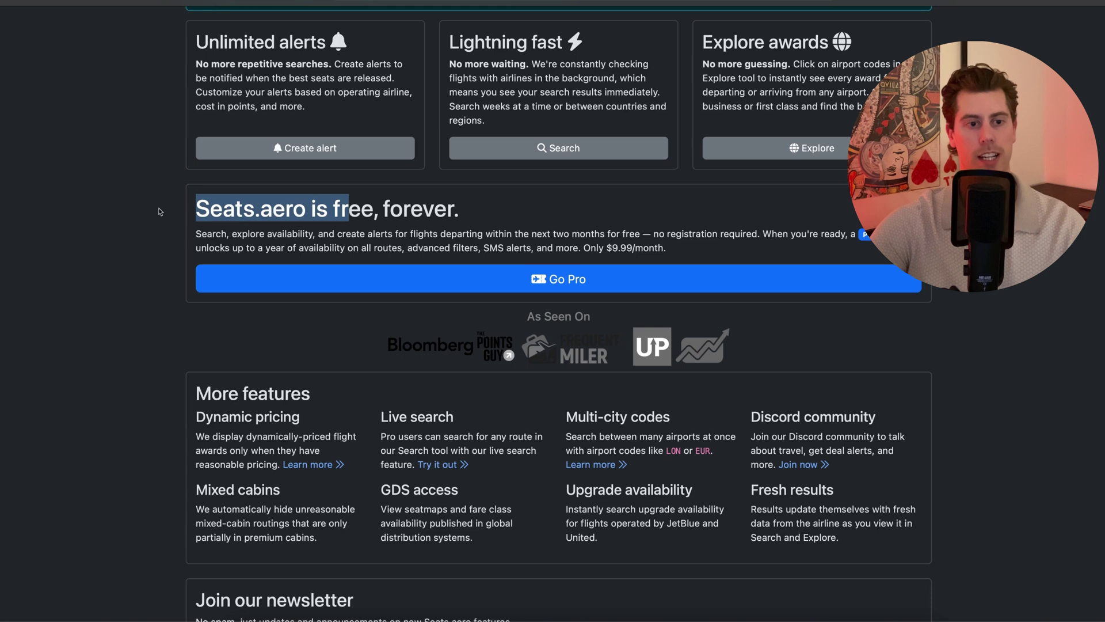
pyautogui.click(161, 212)
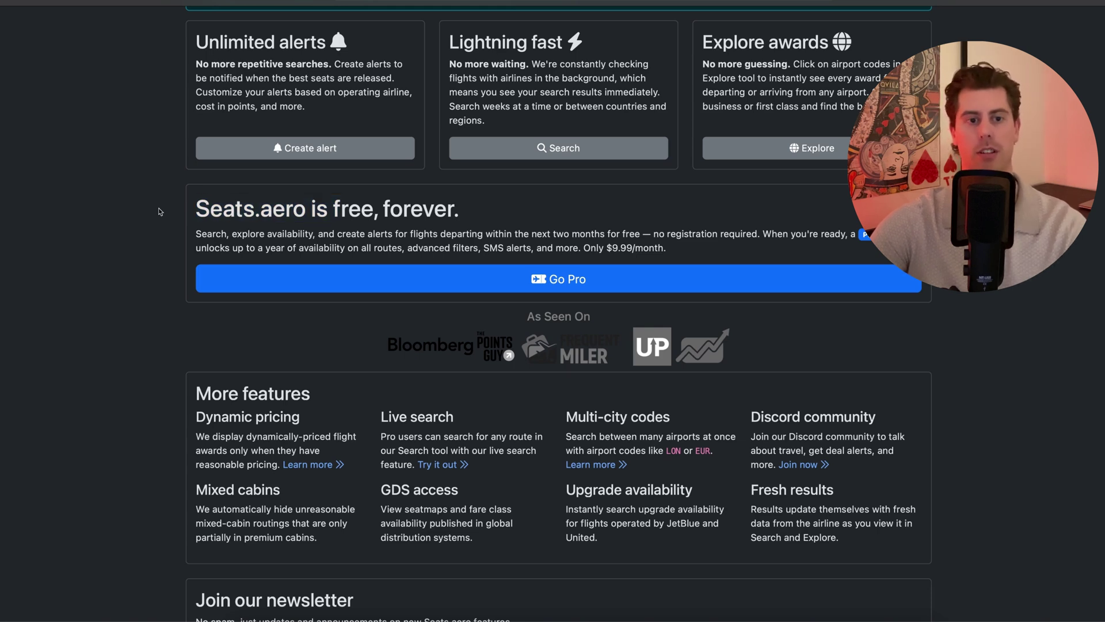
pyautogui.moveTo(374, 214); pyautogui.dragTo(192, 217)
pyautogui.click(138, 239)
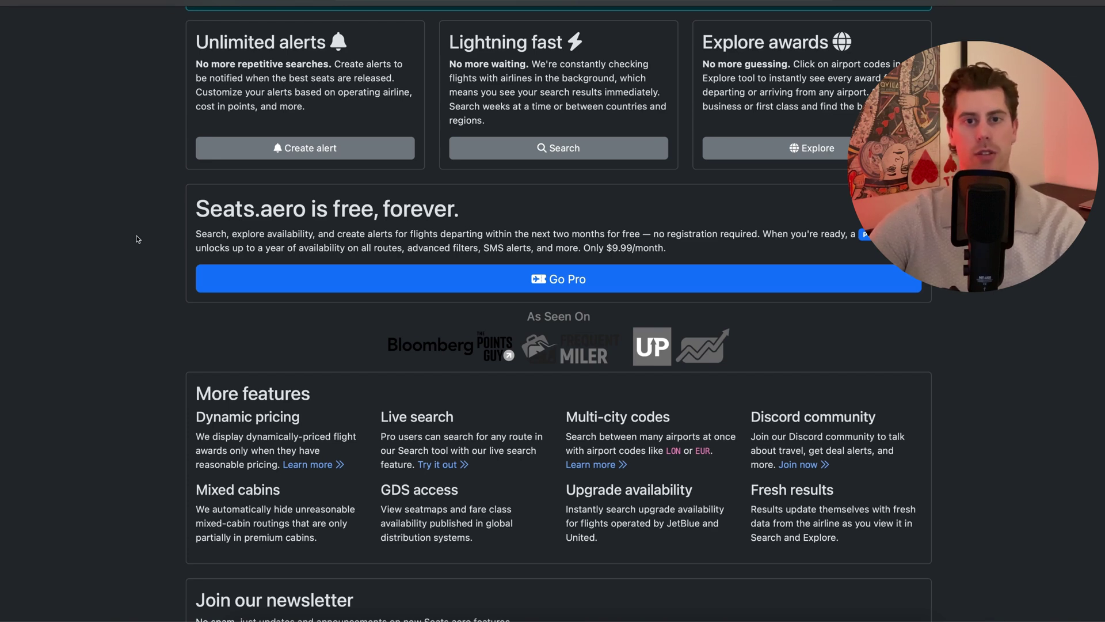
# - Switch the flight finder to Explore by region and bring up the Explore menu of mileage programs
pyautogui.scroll(5, 138, 239)
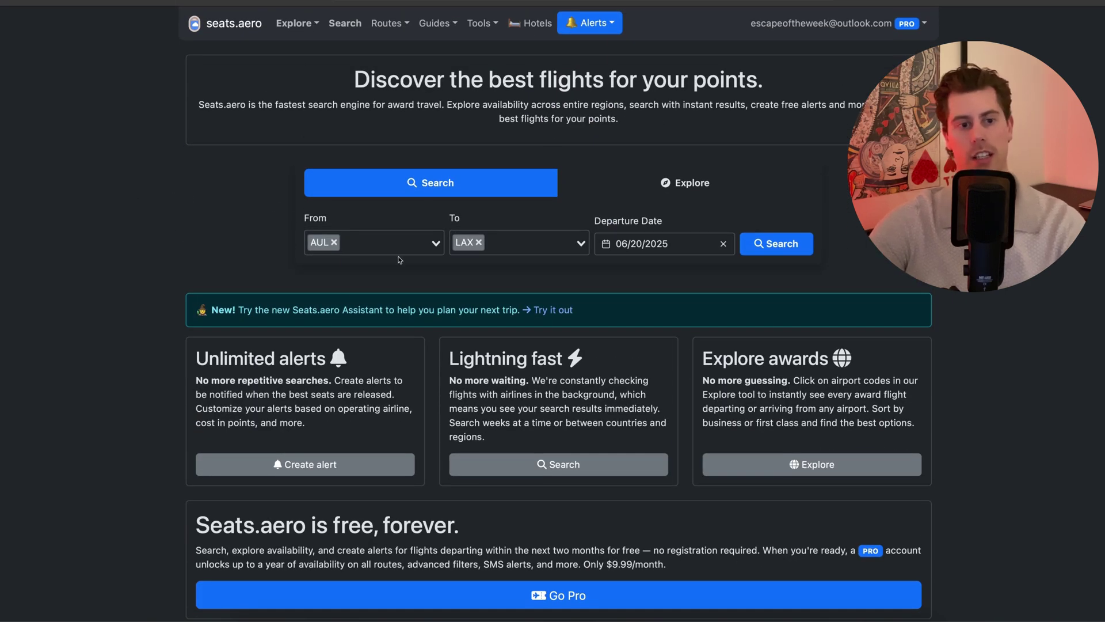
pyautogui.click(731, 192)
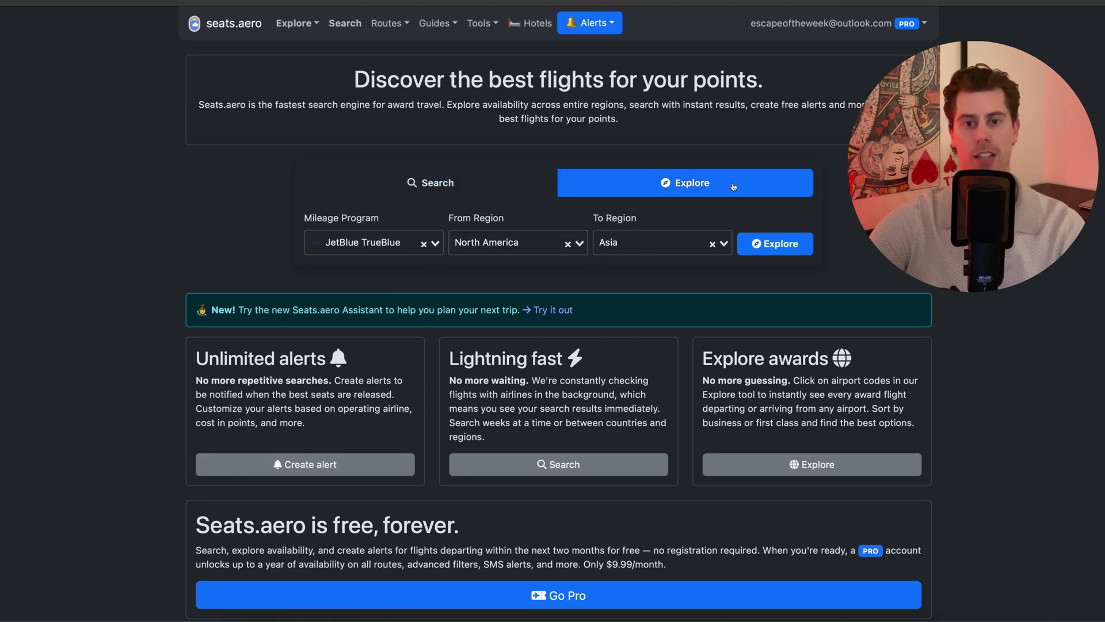
pyautogui.click(317, 24)
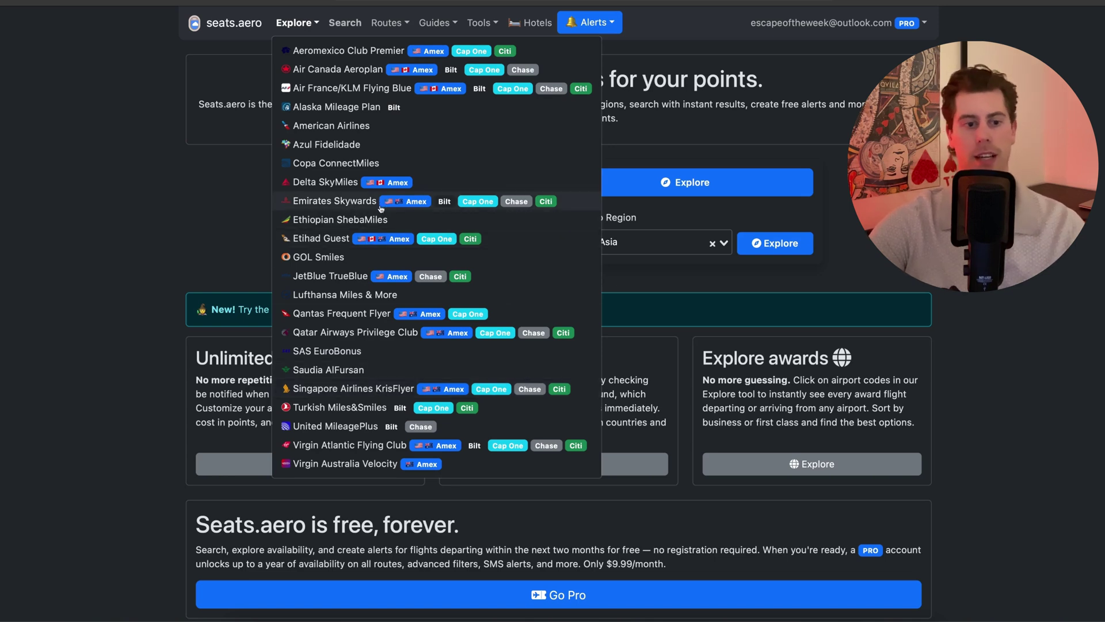
# - Explore Qantas Frequent Flyer award flights from Oceania to Anywhere and pick the 60 days range
pyautogui.click(377, 313)
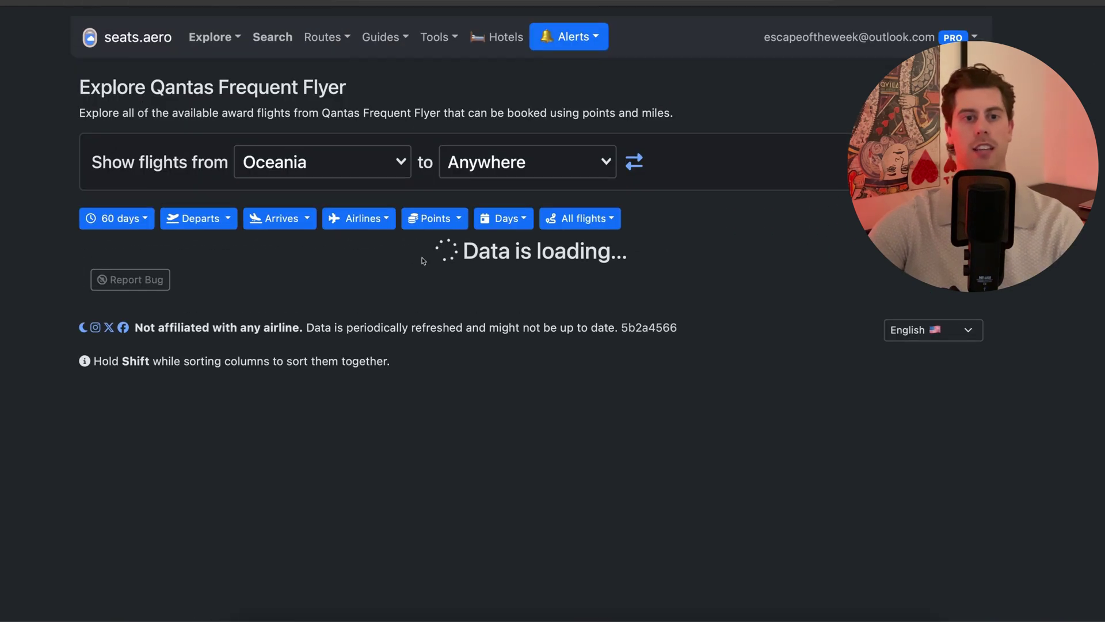
pyautogui.scroll(-1, 423, 260)
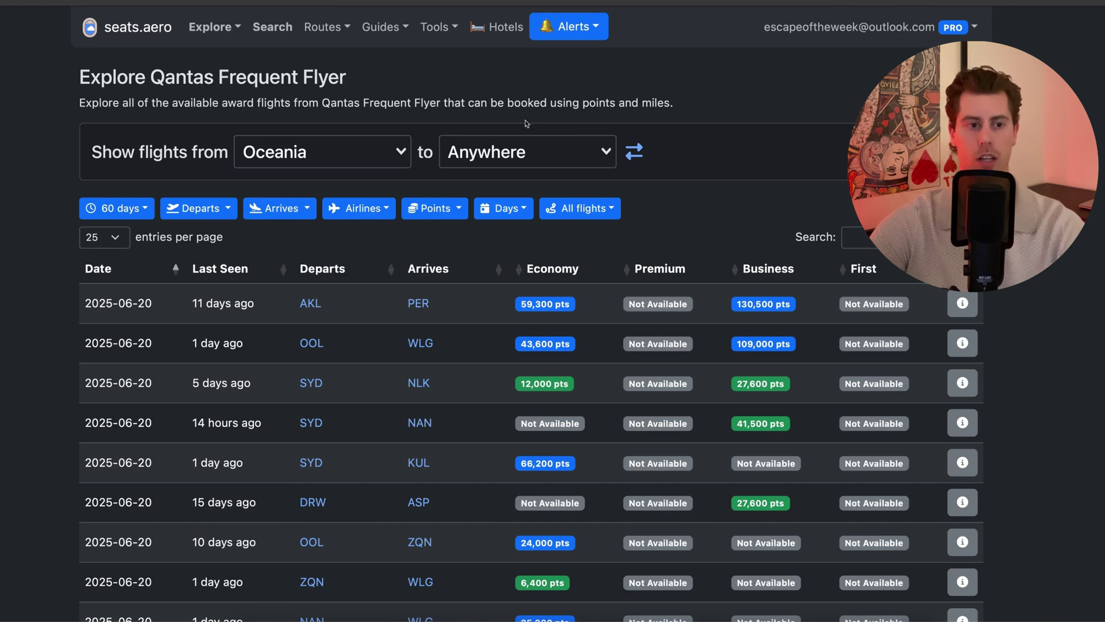
pyautogui.scroll(-5, 526, 123)
pyautogui.scroll(-10, 526, 123)
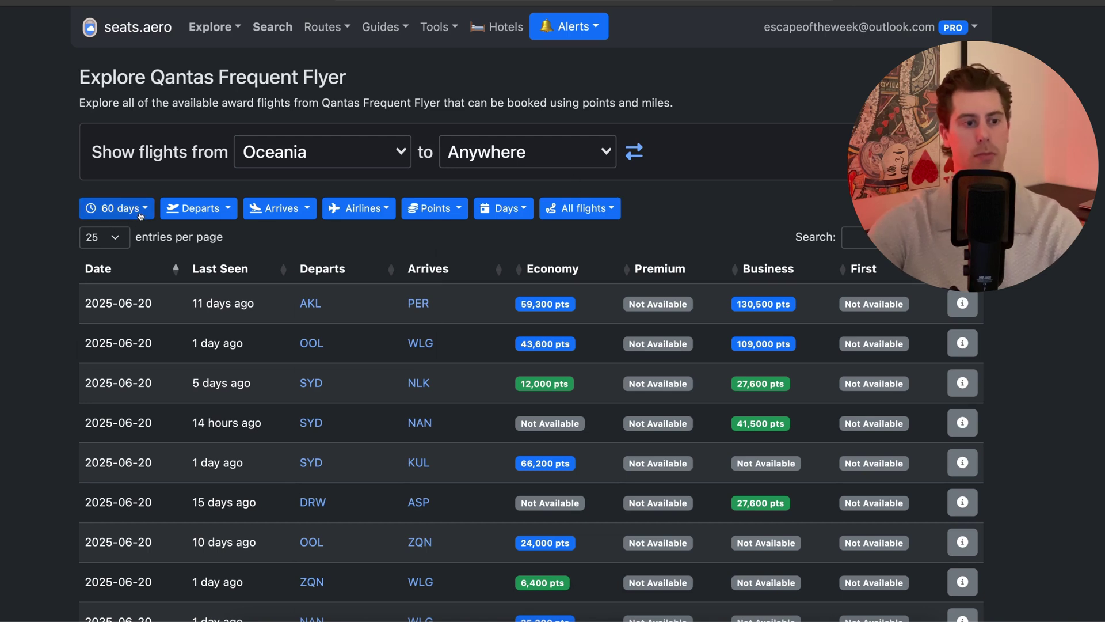
pyautogui.click(134, 214)
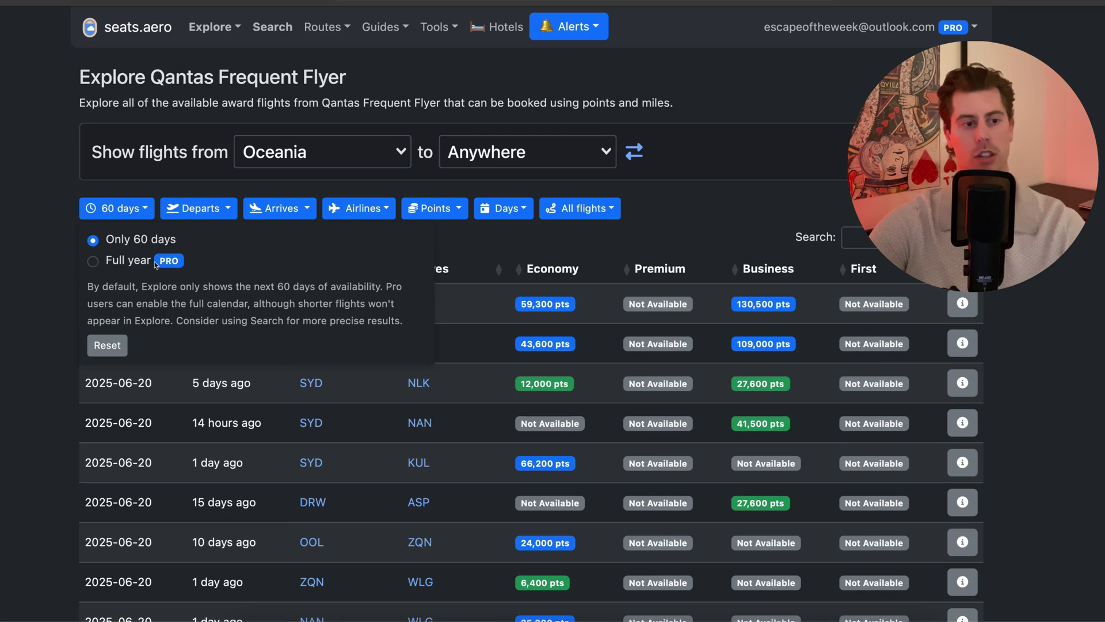
# - Filter the Qantas results to departures from SYD by searching 'syd' in Departs
pyautogui.click(201, 222)
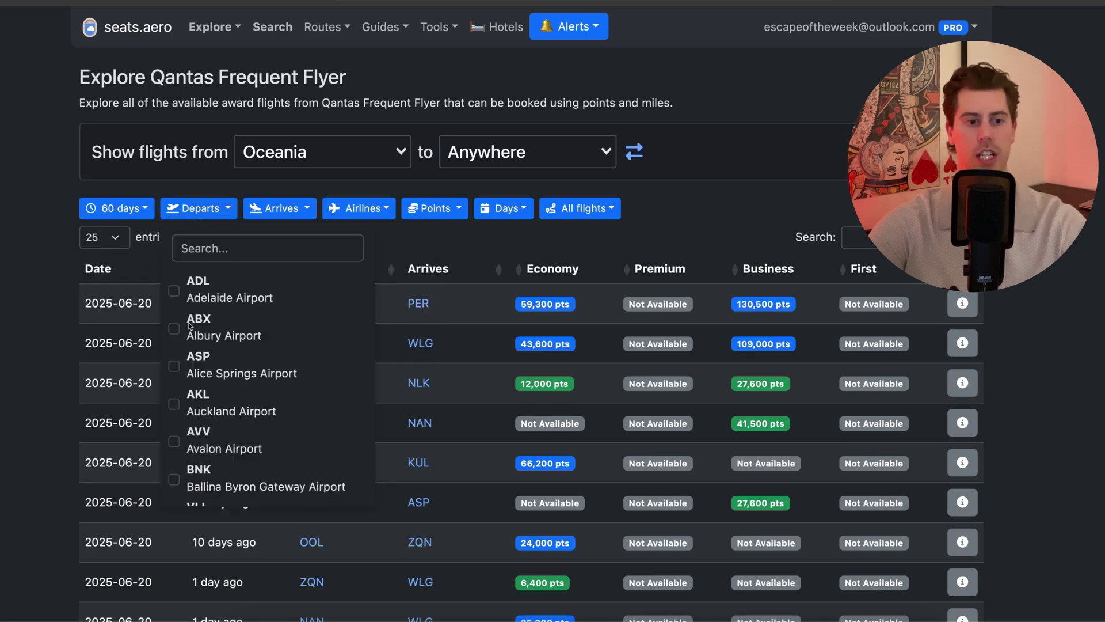
pyautogui.click(238, 251)
pyautogui.write('syd')
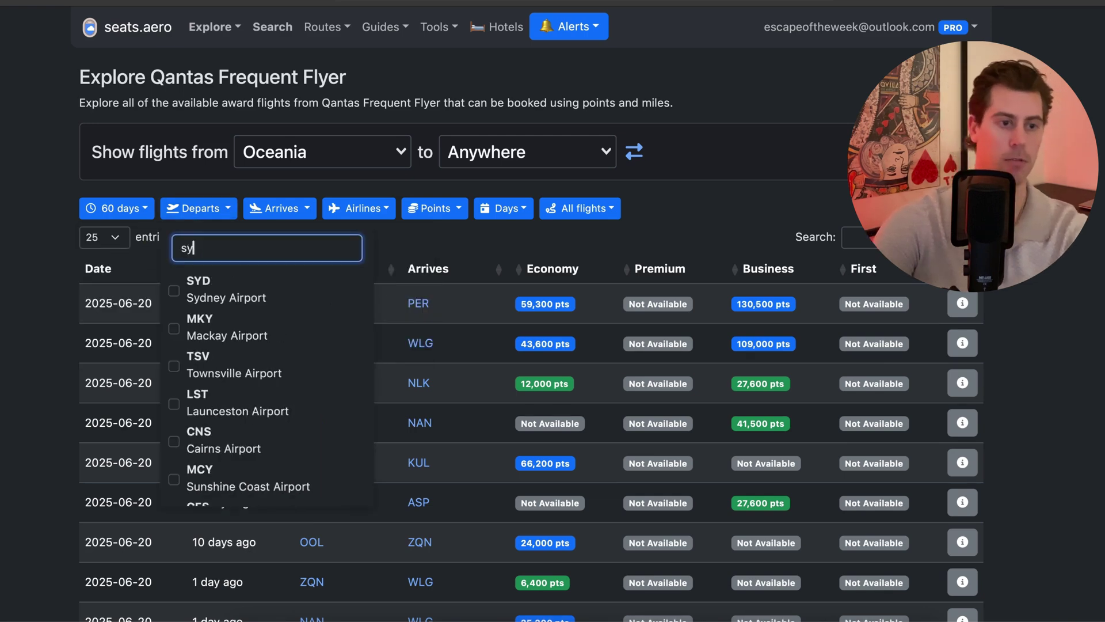
pyautogui.click(174, 291)
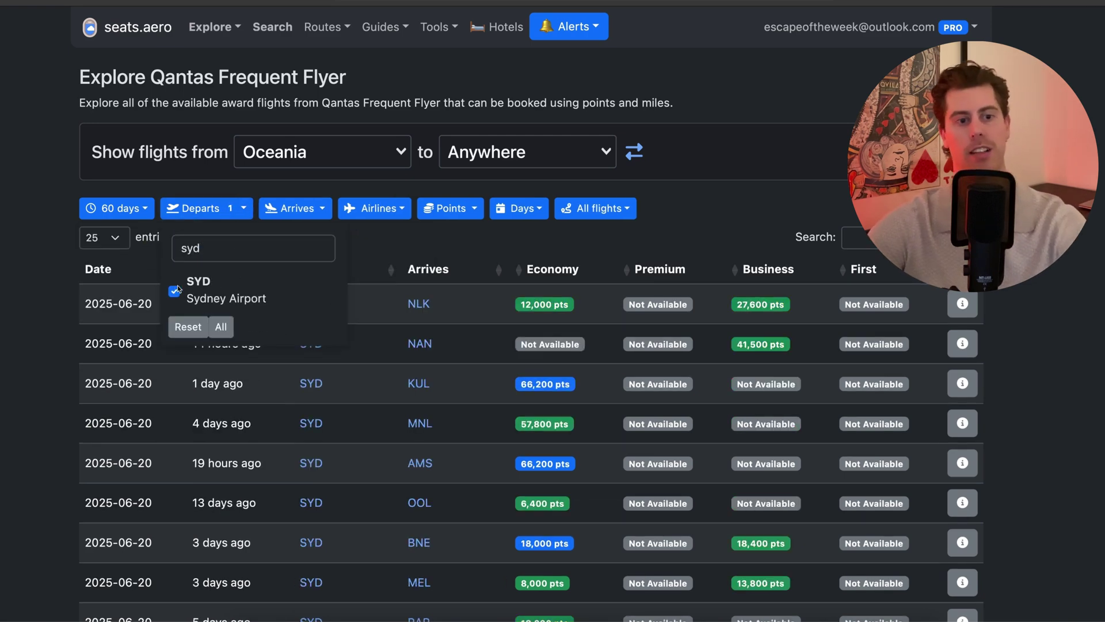
# - Check the Arrives, Airlines and flight-type filters, leaving them unchanged
pyautogui.click(308, 215)
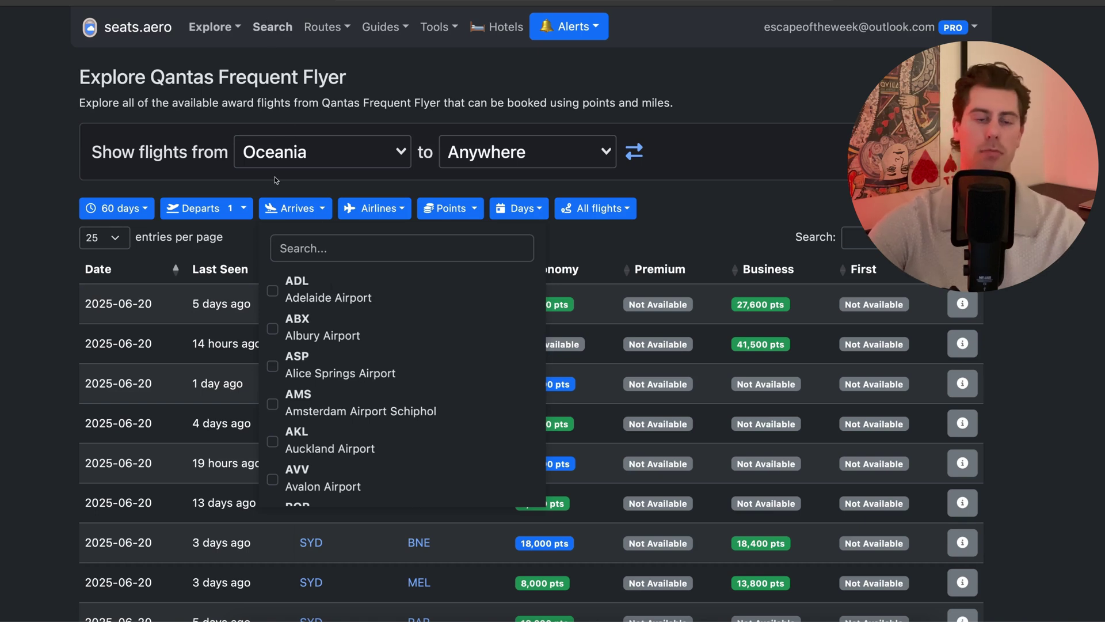
pyautogui.click(371, 216)
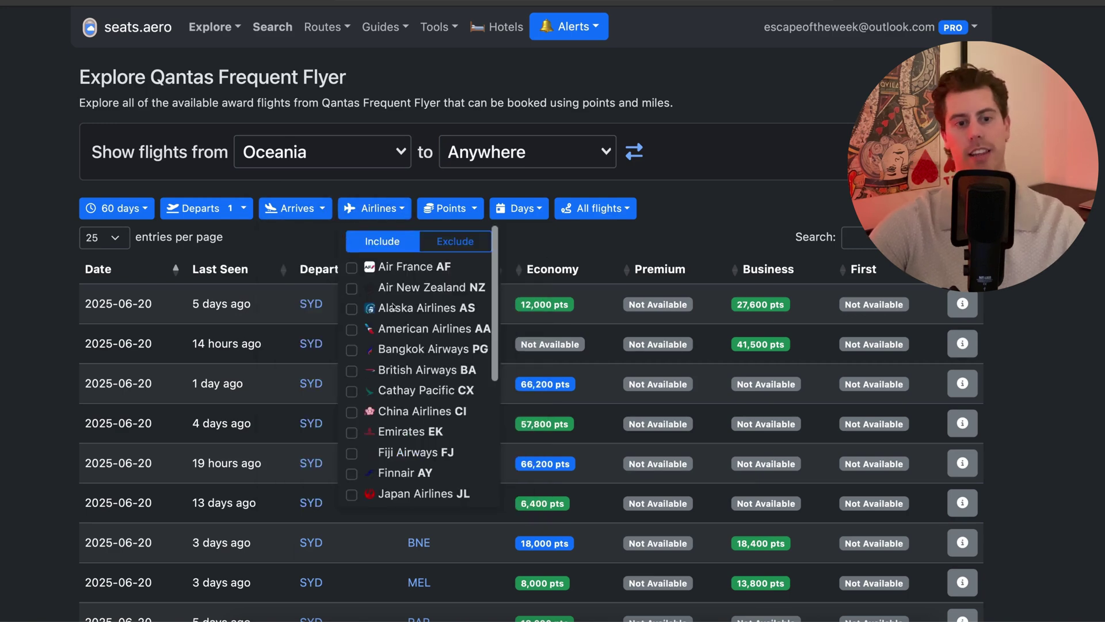
pyautogui.scroll(-4, 393, 307)
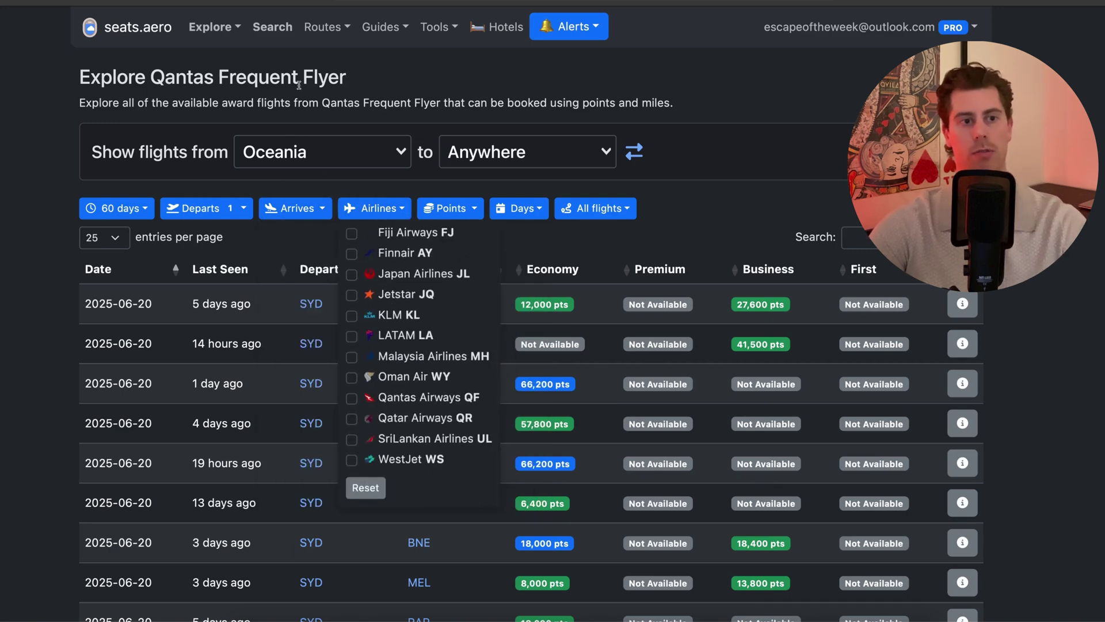
pyautogui.scroll(5, 412, 379)
pyautogui.scroll(-1, 411, 379)
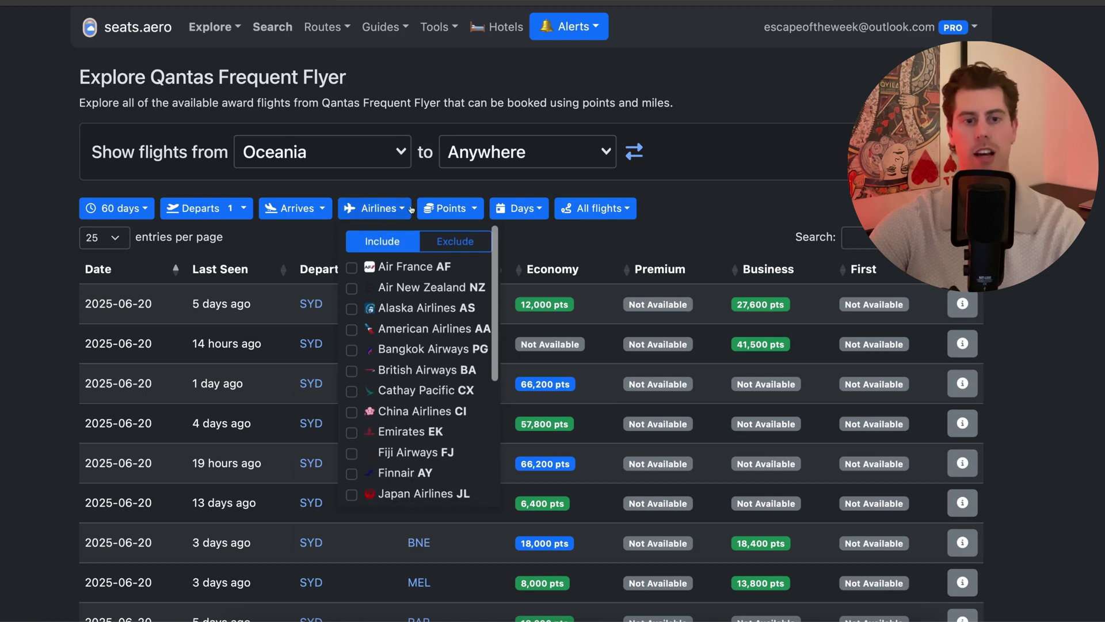
pyautogui.click(402, 209)
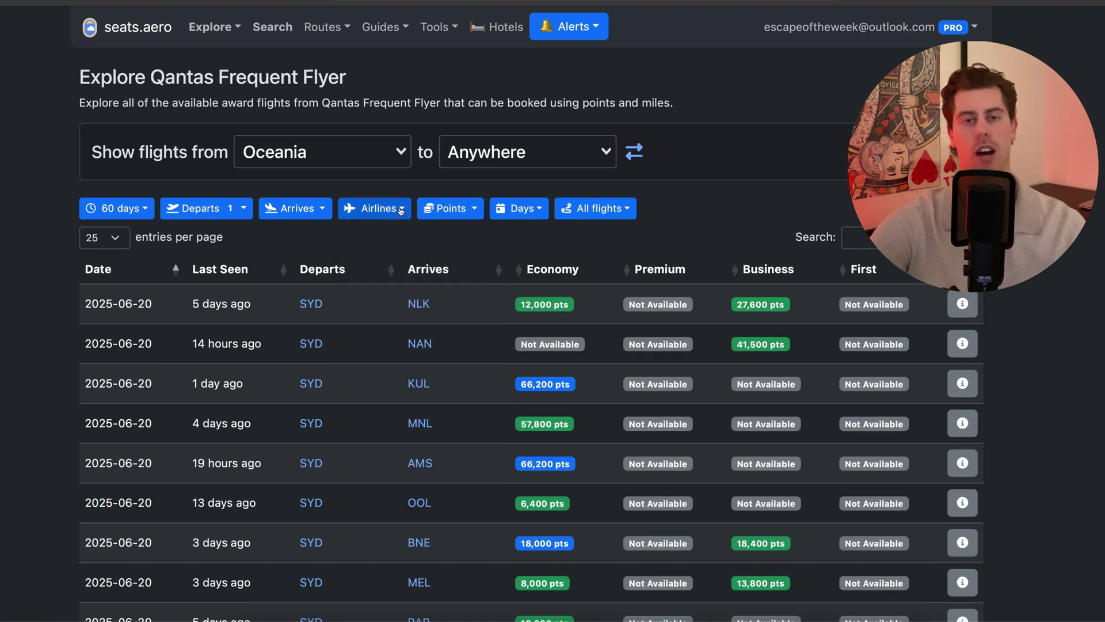
pyautogui.click(402, 210)
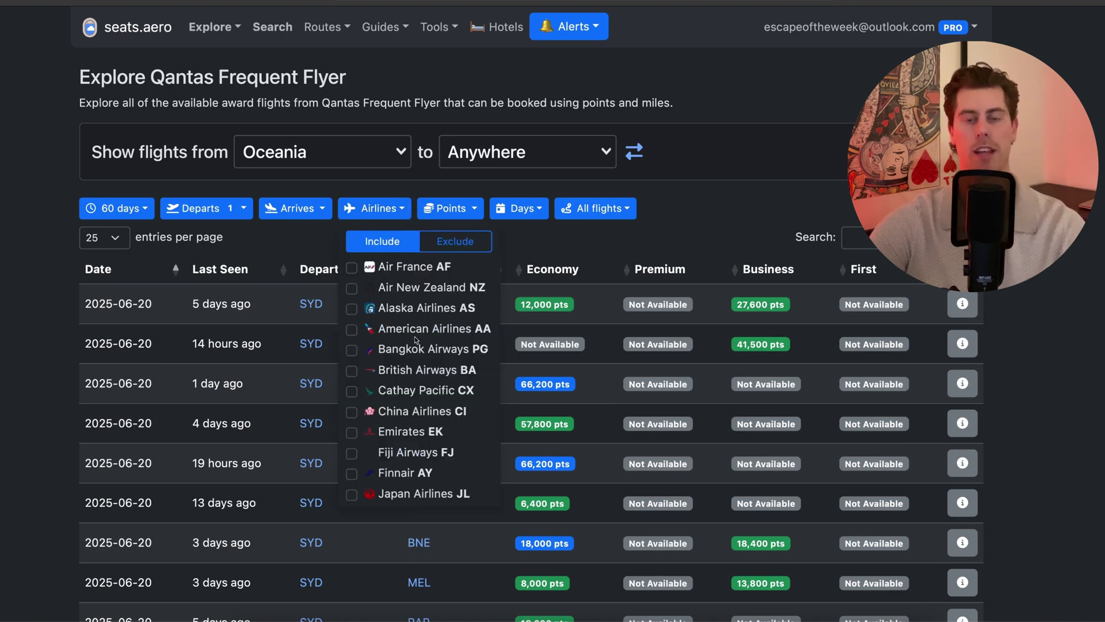
pyautogui.click(401, 209)
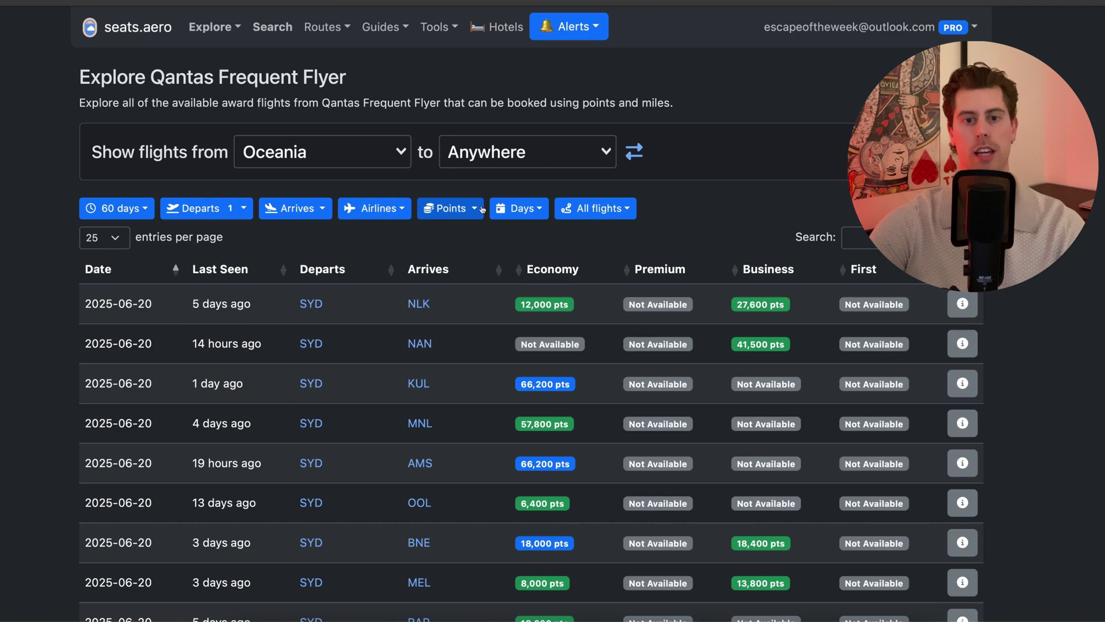
pyautogui.click(618, 210)
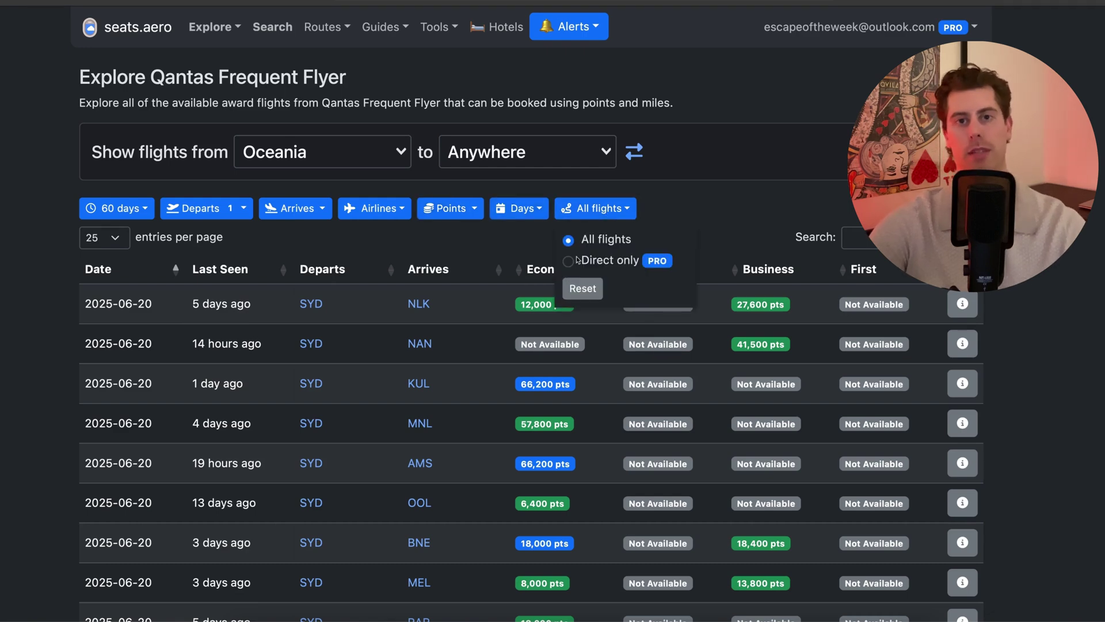
pyautogui.press('Escape')
# - Sort the SYD results by Business points, then by First class points
pyautogui.scroll(-1, 724, 239)
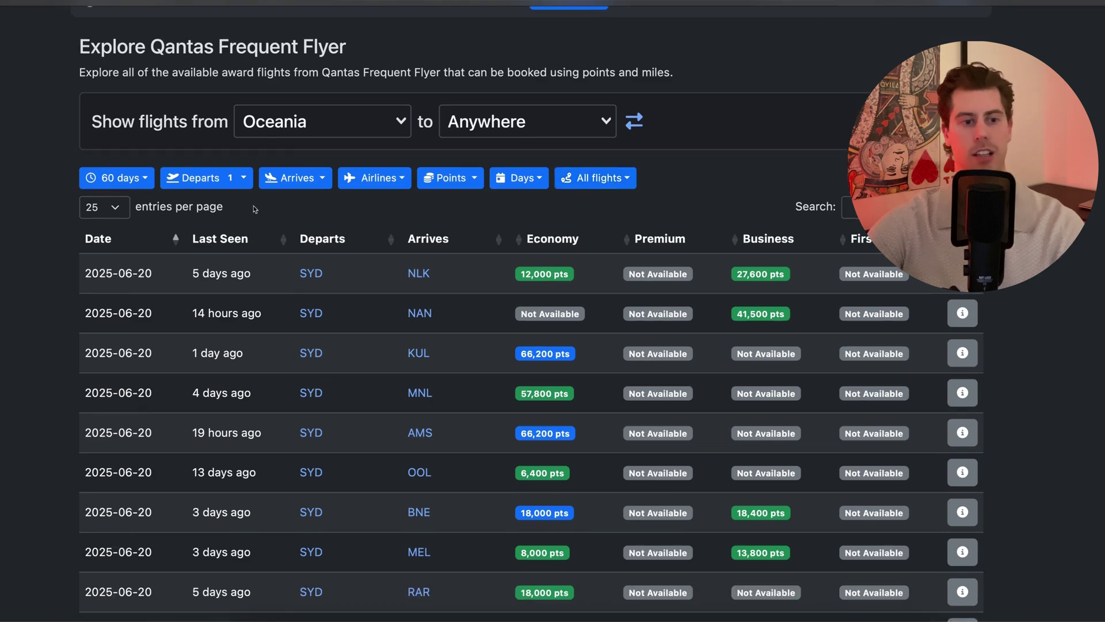
pyautogui.click(789, 239)
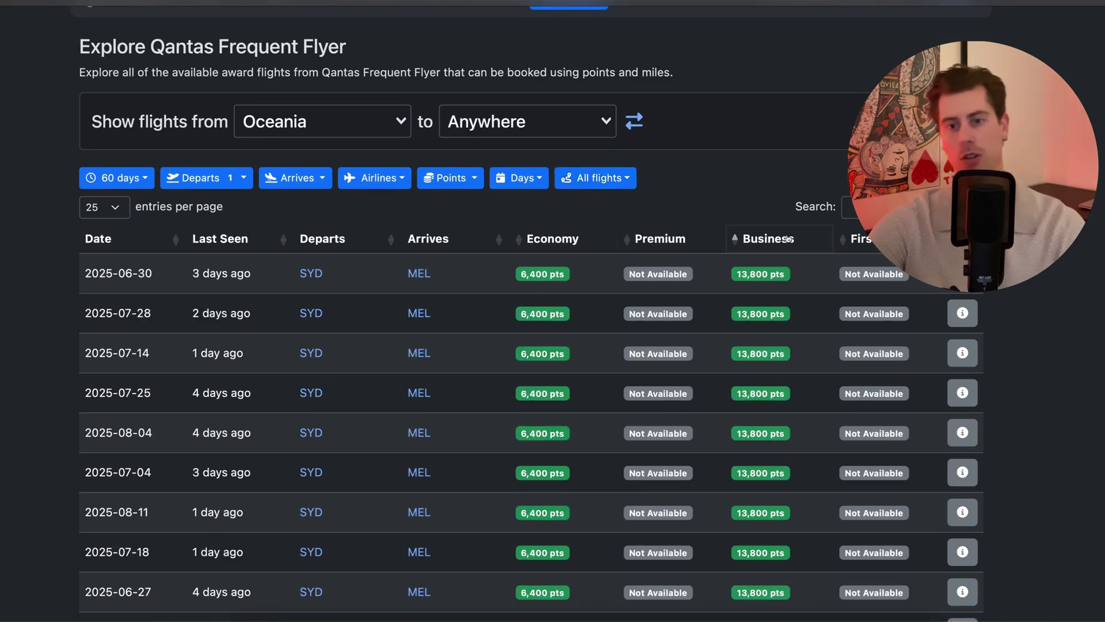
pyautogui.scroll(-10, 788, 239)
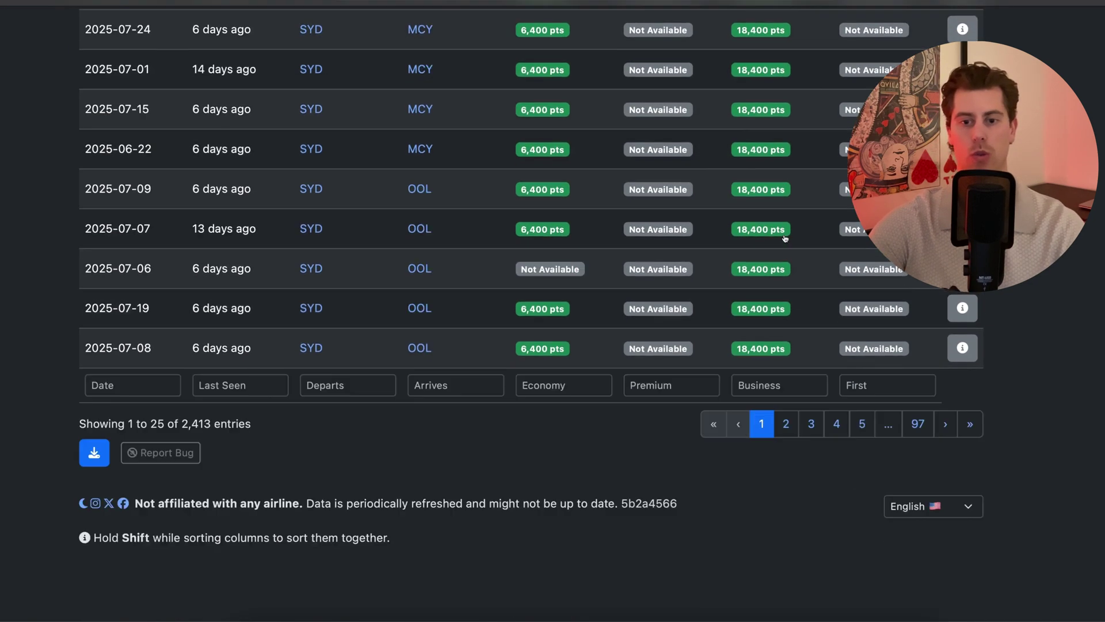
pyautogui.scroll(10, 786, 238)
pyautogui.scroll(-1, 784, 238)
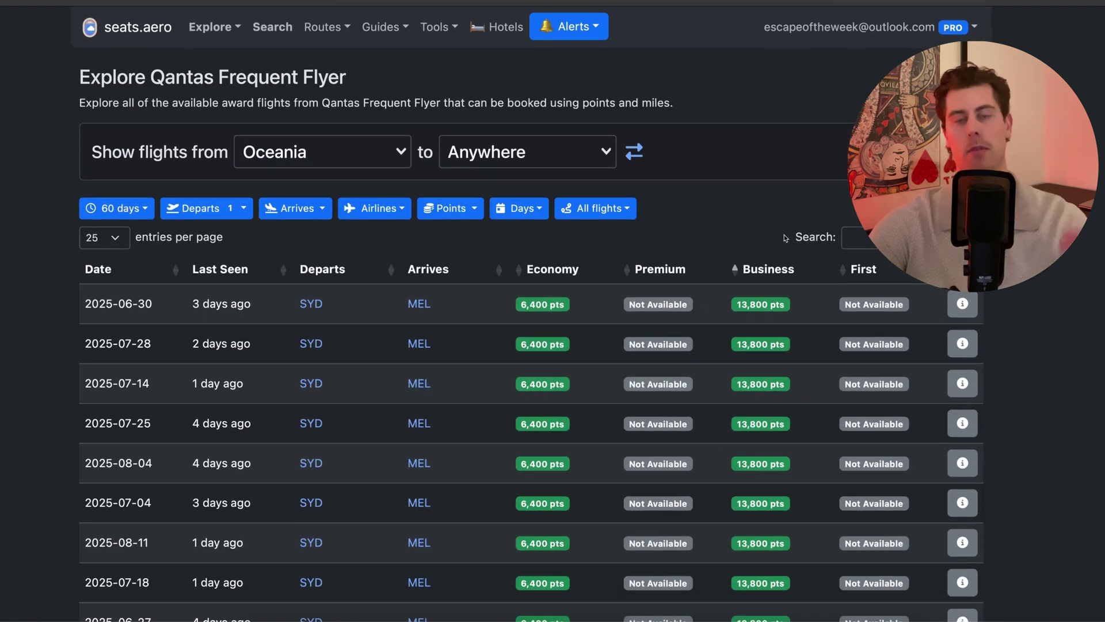
pyautogui.scroll(-10, 767, 306)
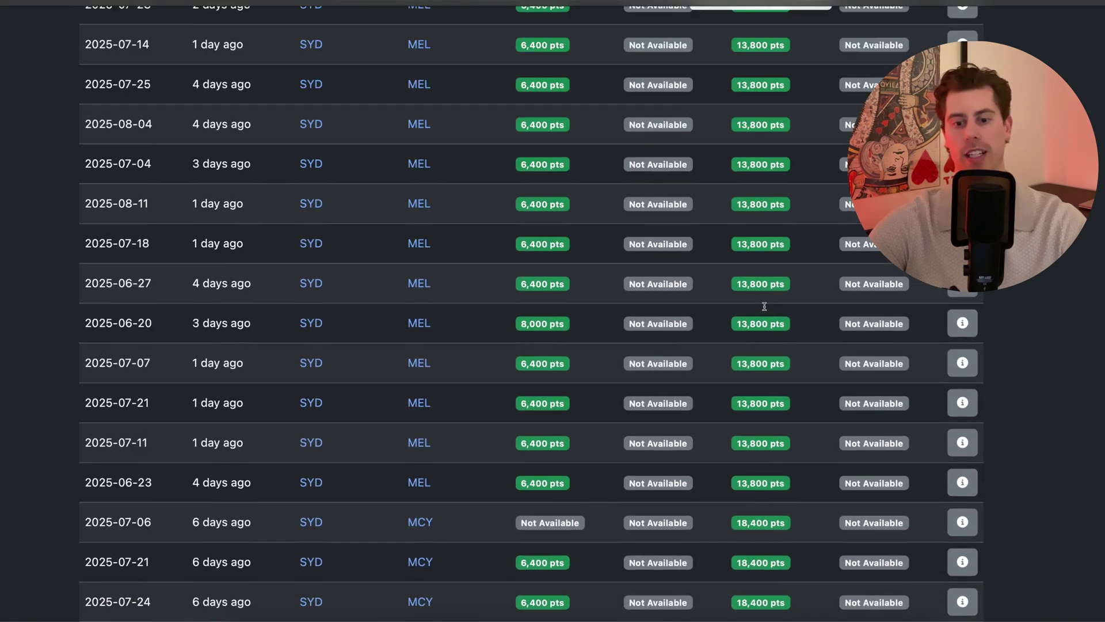
pyautogui.moveTo(765, 410)
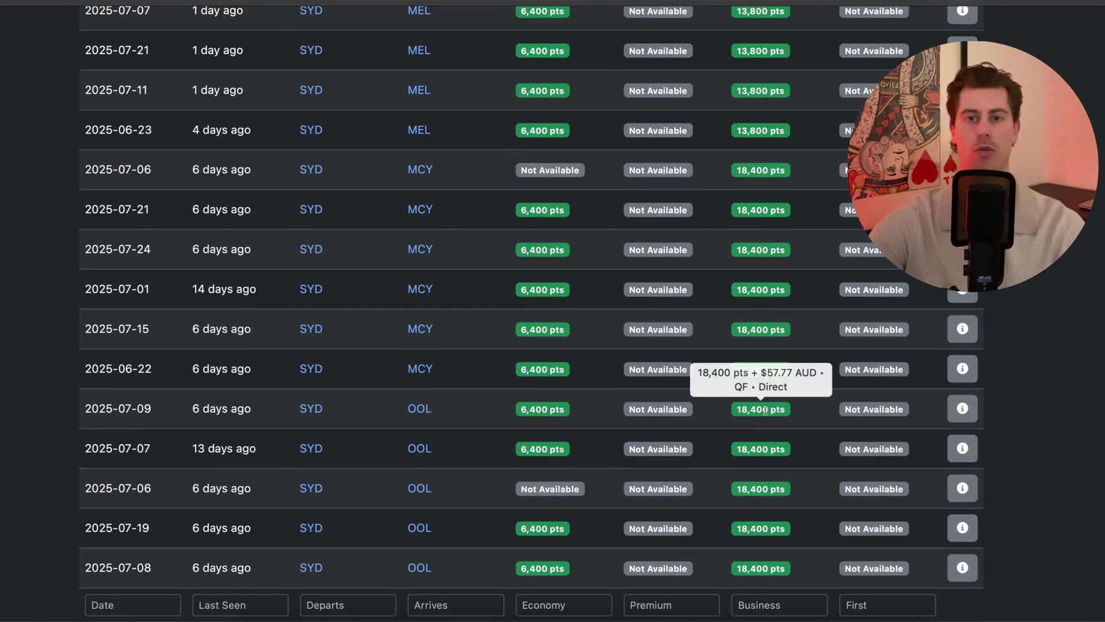
pyautogui.scroll(10, 777, 405)
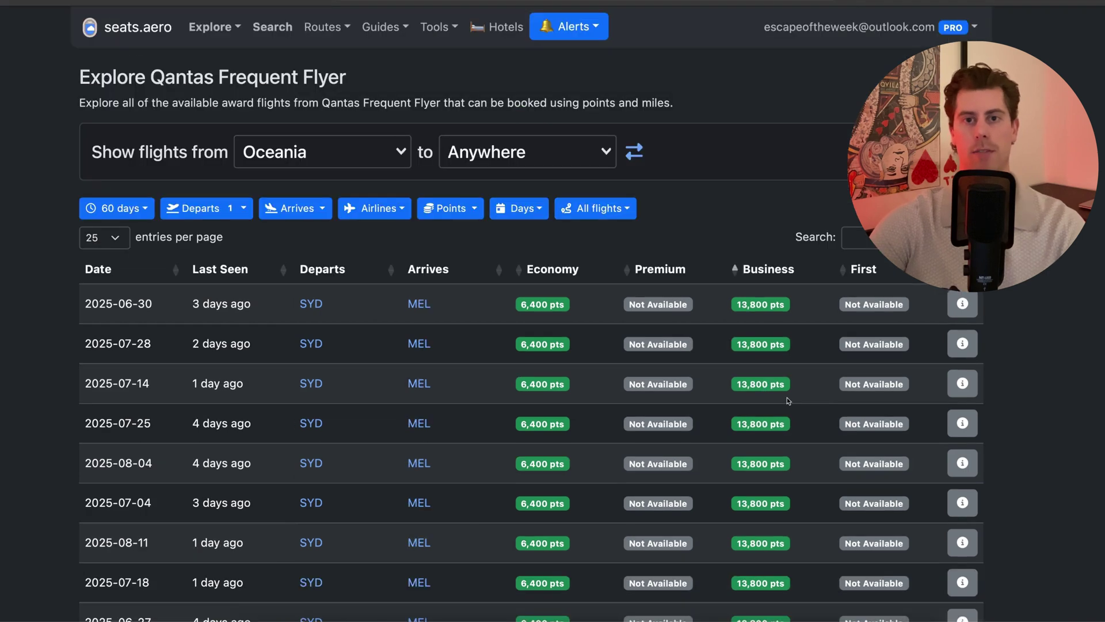
pyautogui.click(881, 276)
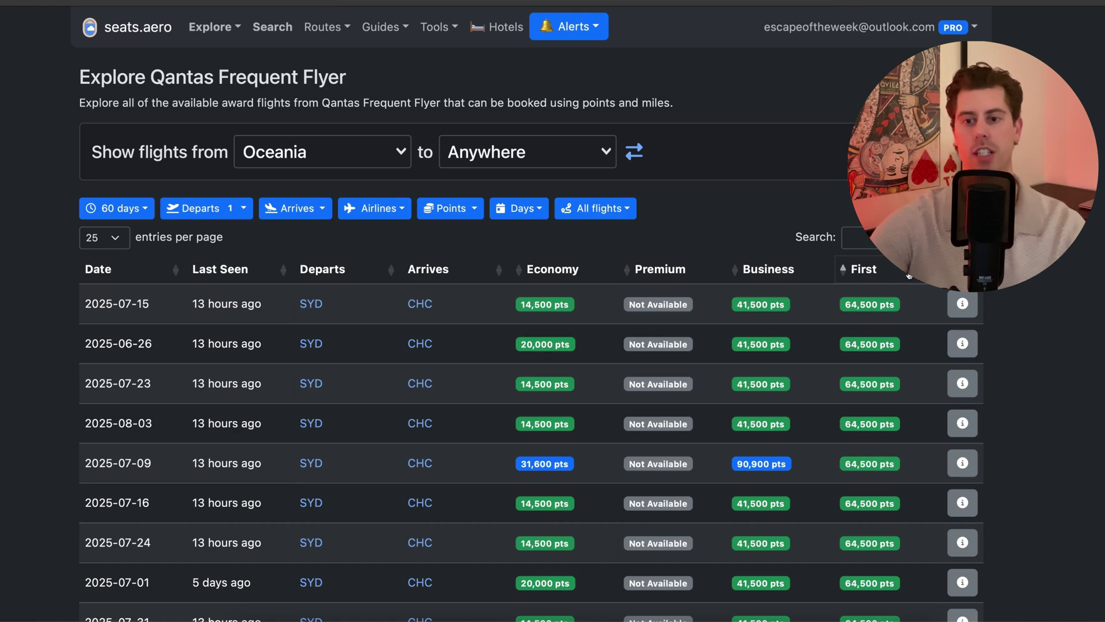
# - Sort the results by date, earliest first, listing CHC flights from 2025-06-25
pyautogui.scroll(-6, 908, 276)
pyautogui.scroll(6, 908, 275)
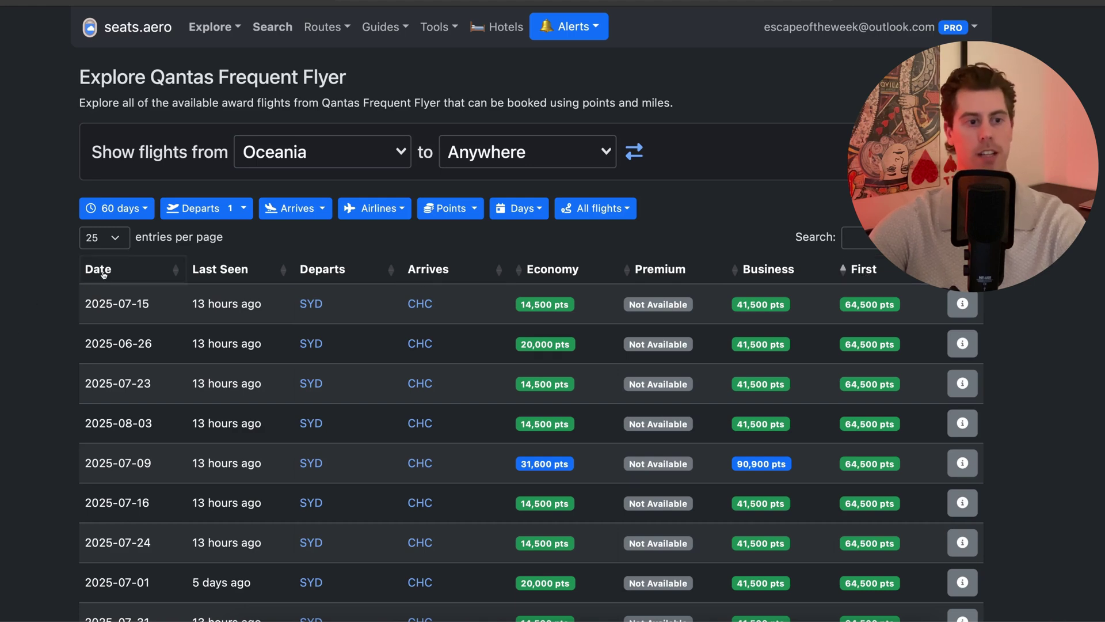
pyautogui.click(113, 268)
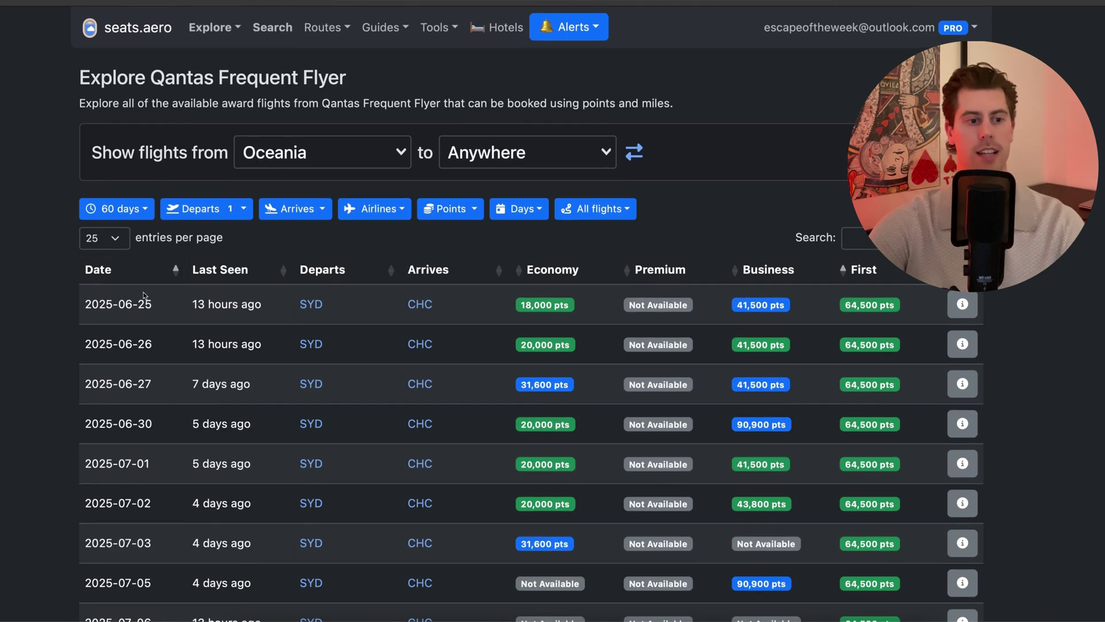
pyautogui.scroll(-2, 133, 282)
pyautogui.scroll(-3, 144, 292)
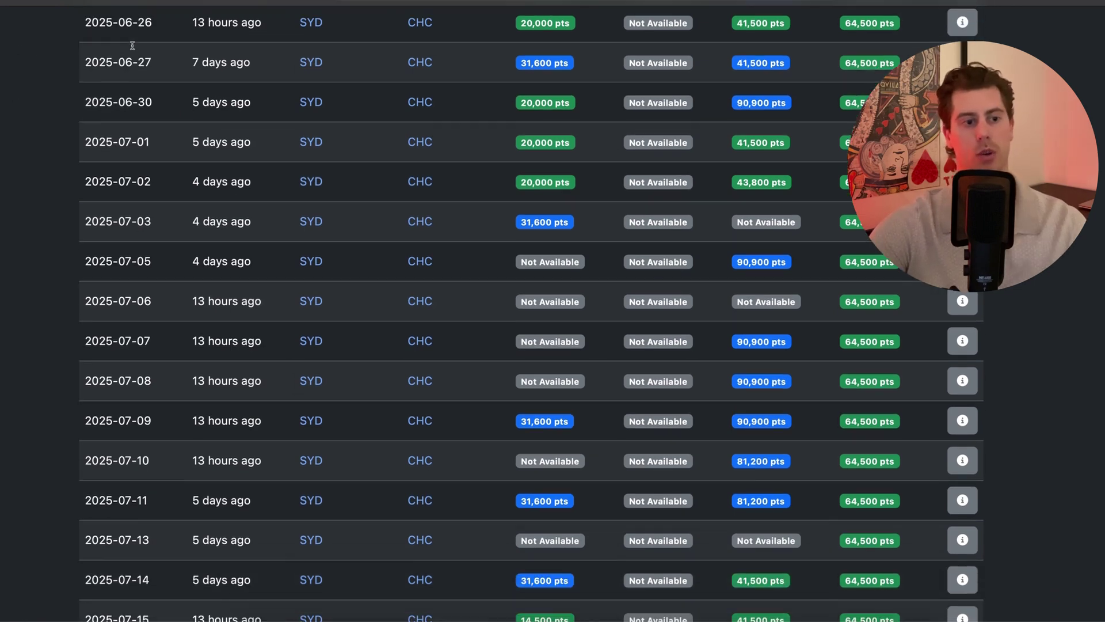
pyautogui.scroll(-3, 132, 48)
pyautogui.scroll(-4, 133, 48)
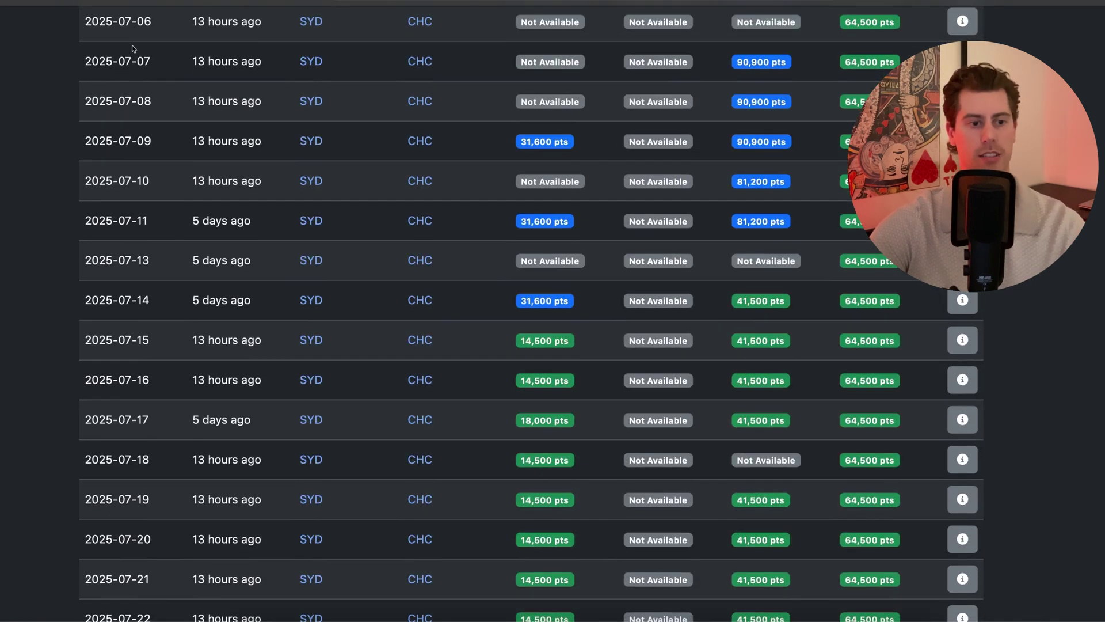
pyautogui.scroll(11, 140, 136)
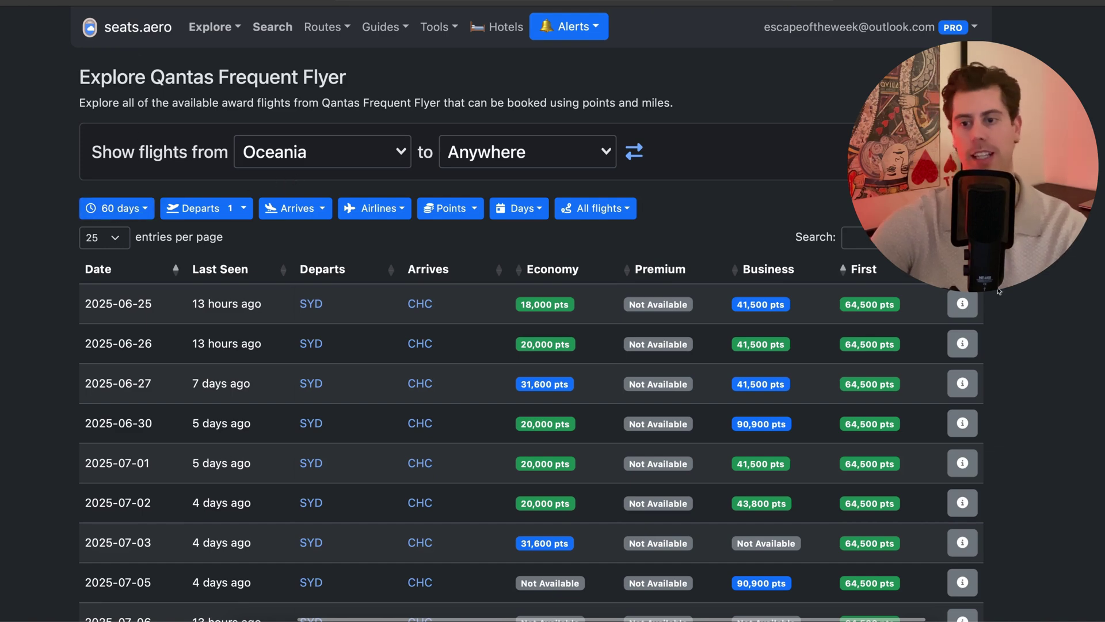
pyautogui.scroll(-10, 873, 272)
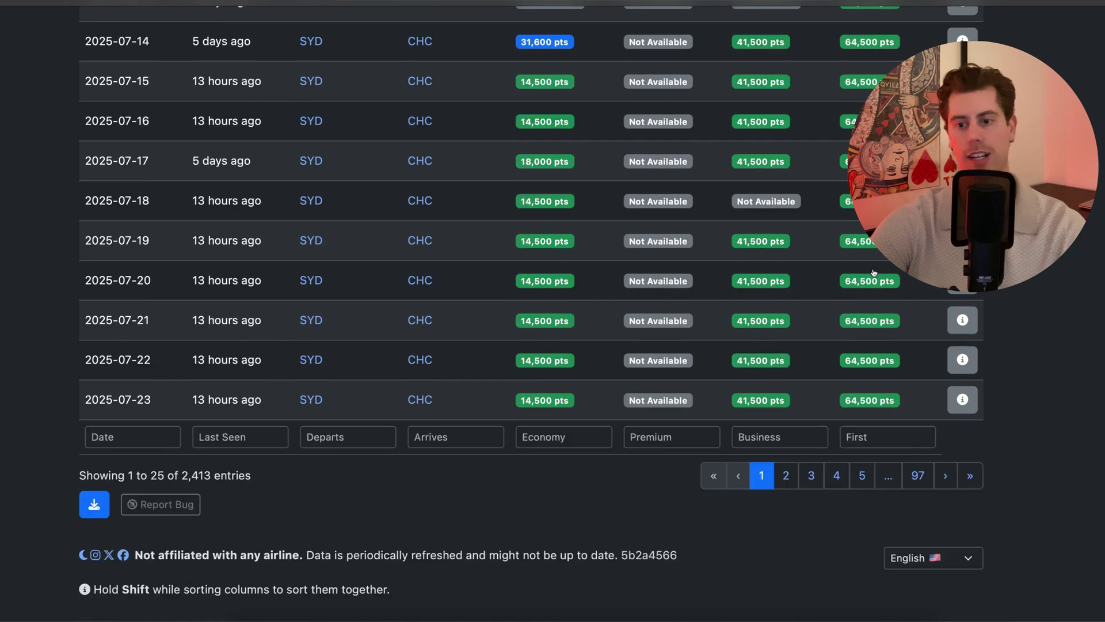
pyautogui.scroll(10, 873, 272)
# - Show 100 flights per page instead of 25
pyautogui.click(122, 241)
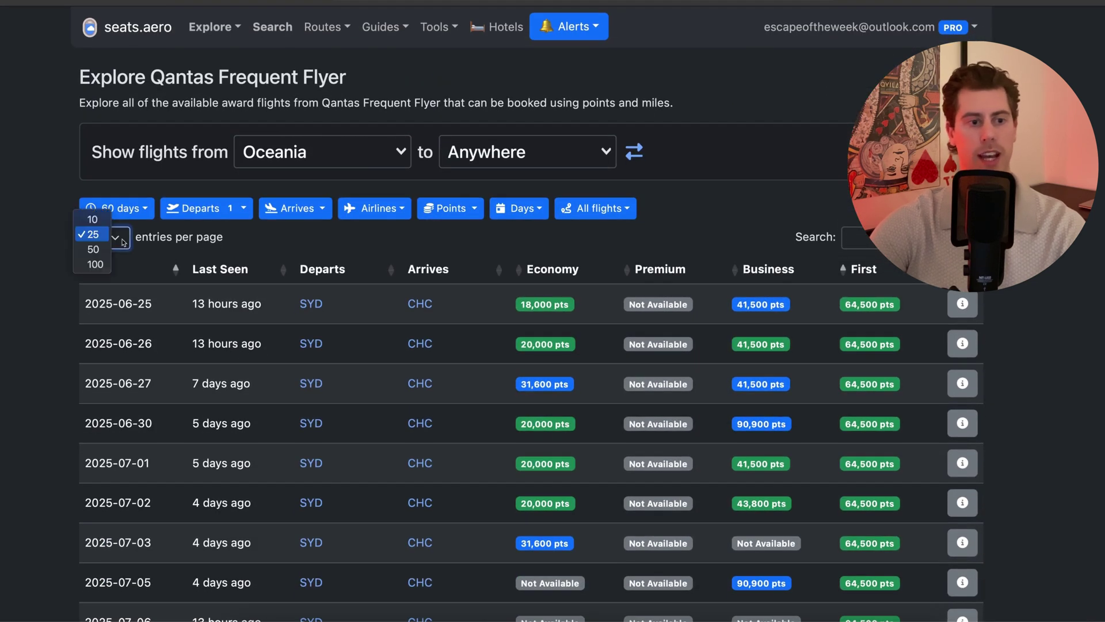
pyautogui.click(95, 264)
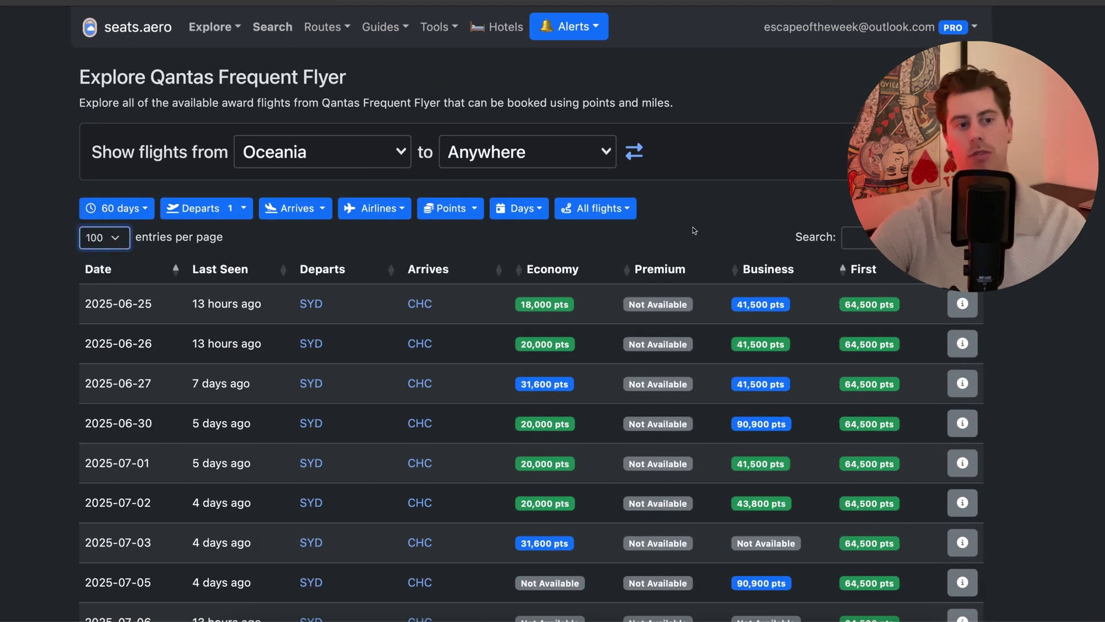
pyautogui.scroll(-1, 687, 232)
pyautogui.scroll(-20, 686, 232)
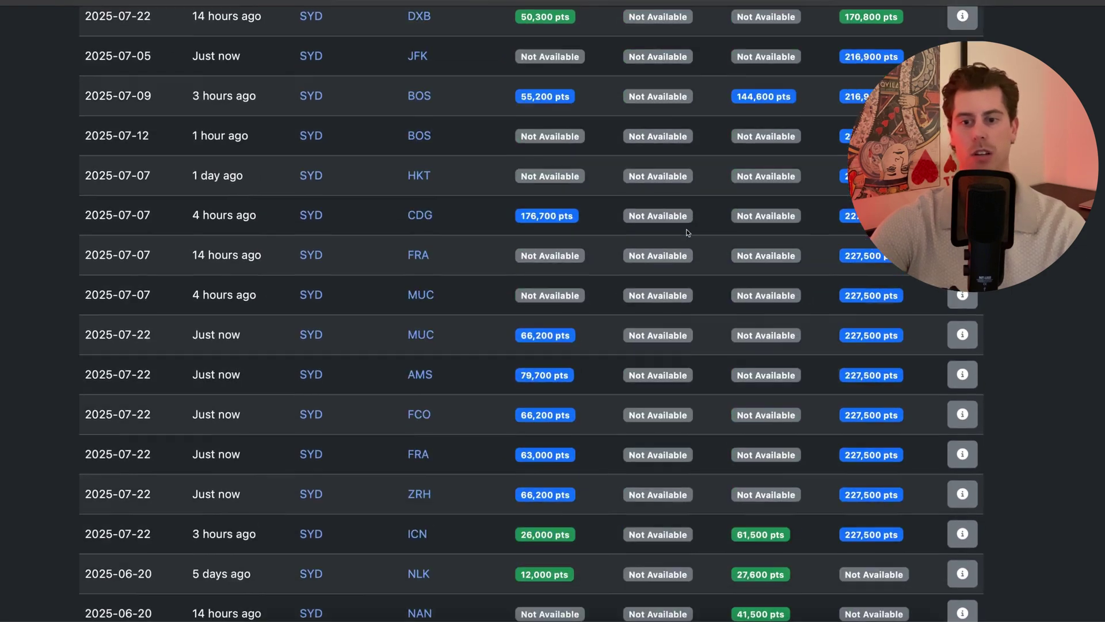
pyautogui.scroll(7, 687, 232)
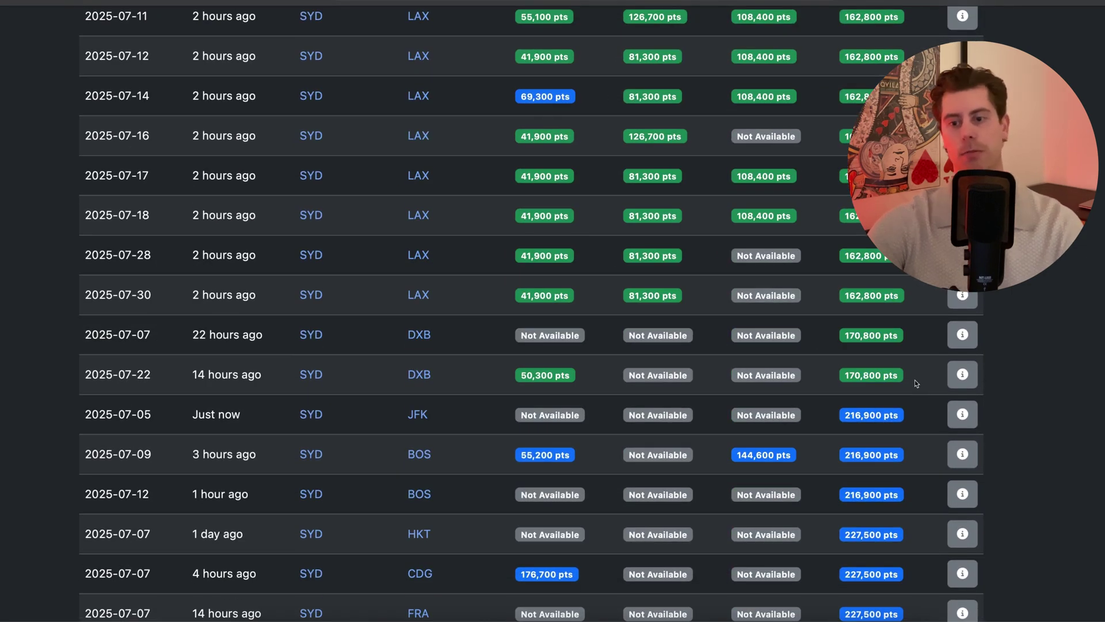
# - Scroll through the longer table of CHC flights, most at 64,500 pts First
pyautogui.moveTo(902, 378)
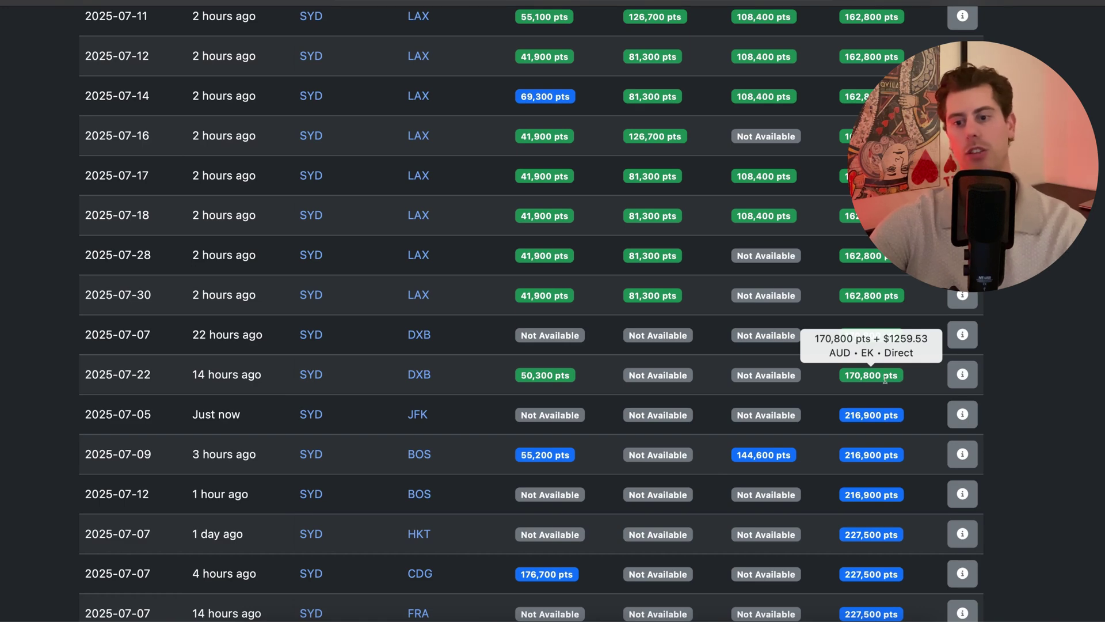
pyautogui.moveTo(885, 416)
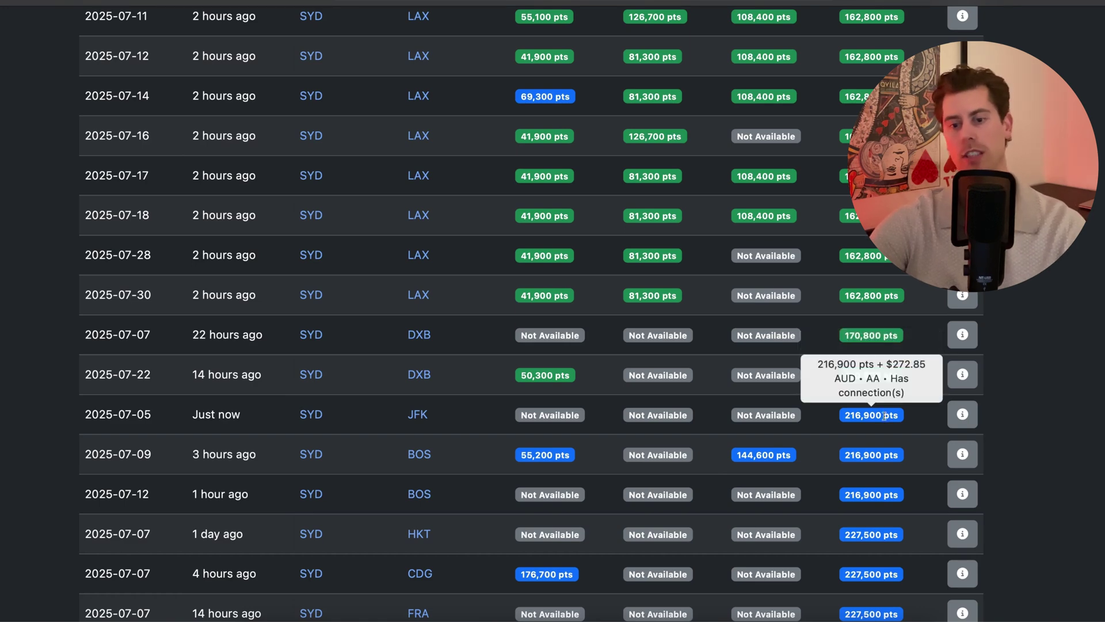
pyautogui.scroll(-3, 884, 415)
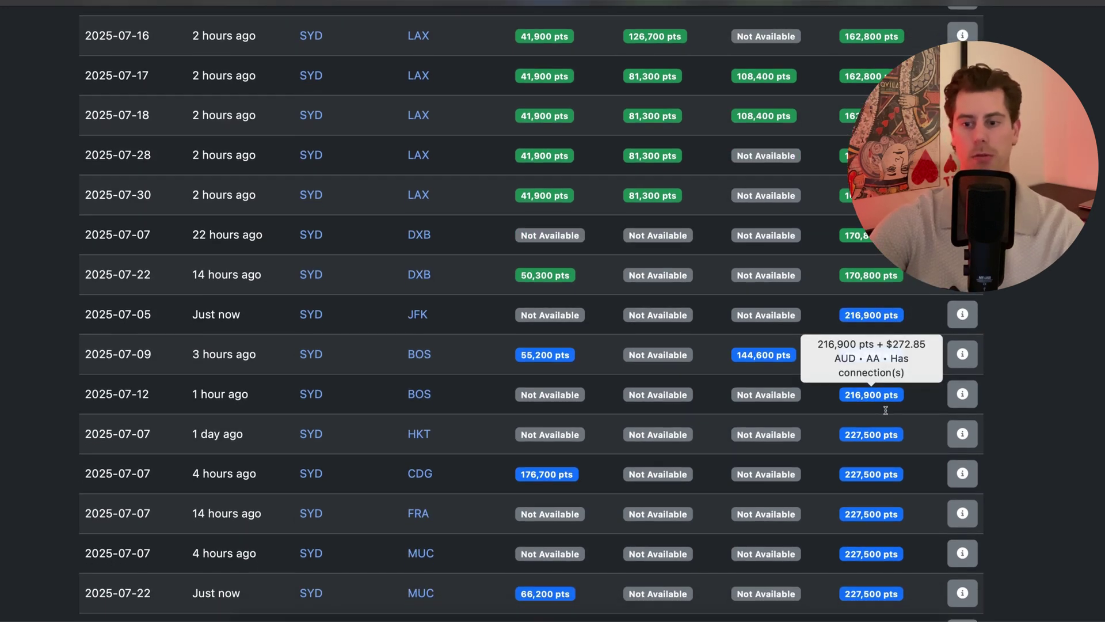
pyautogui.scroll(3, 892, 316)
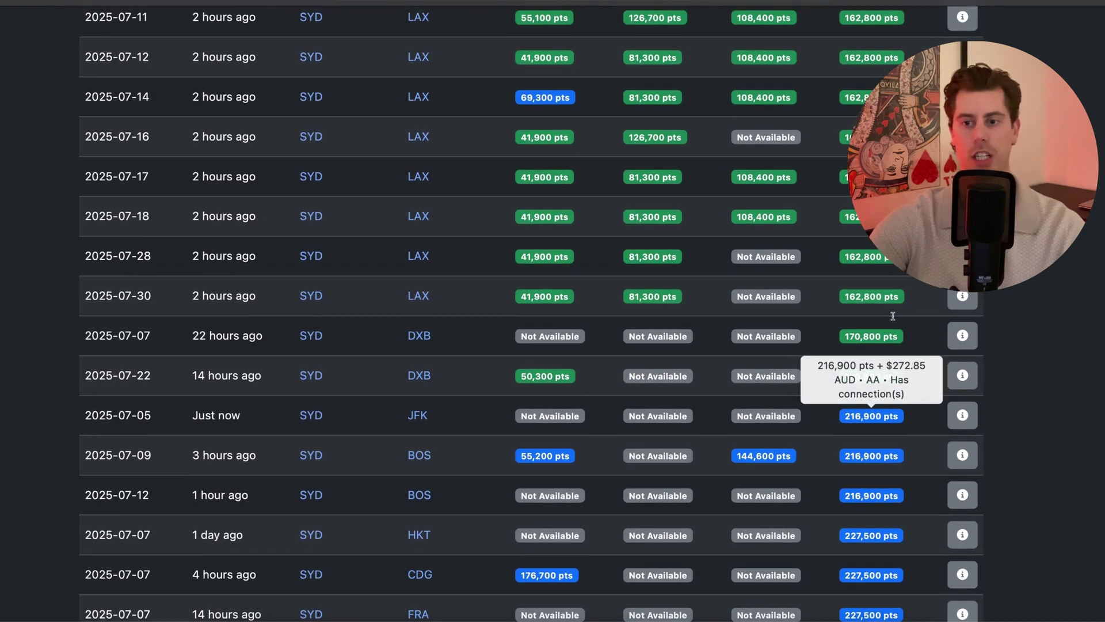
pyautogui.scroll(1, 891, 328)
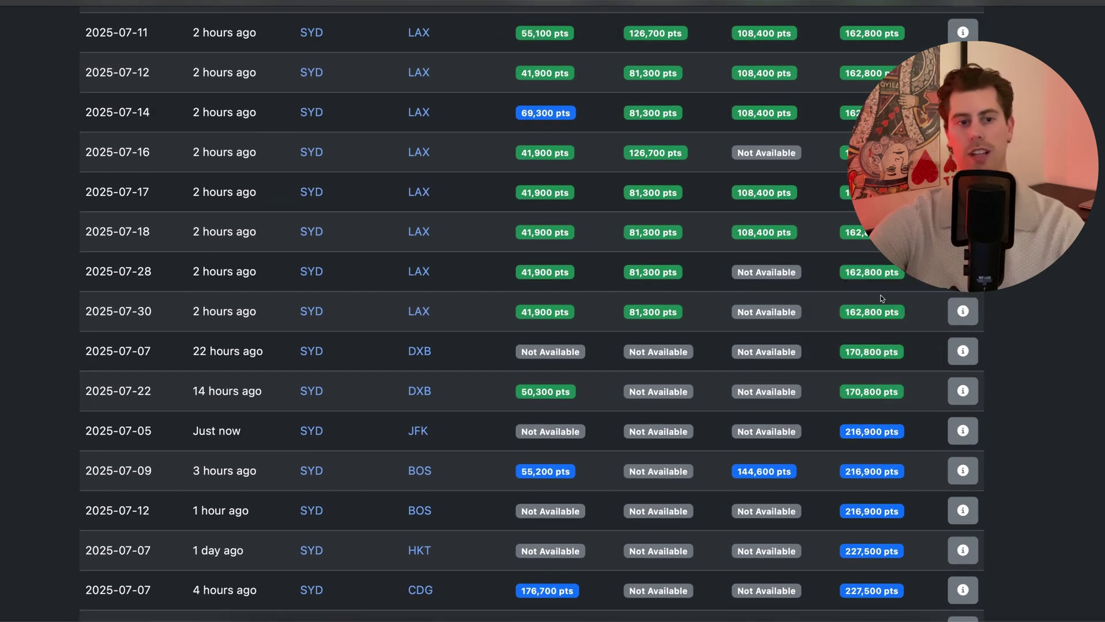
pyautogui.scroll(4, 882, 298)
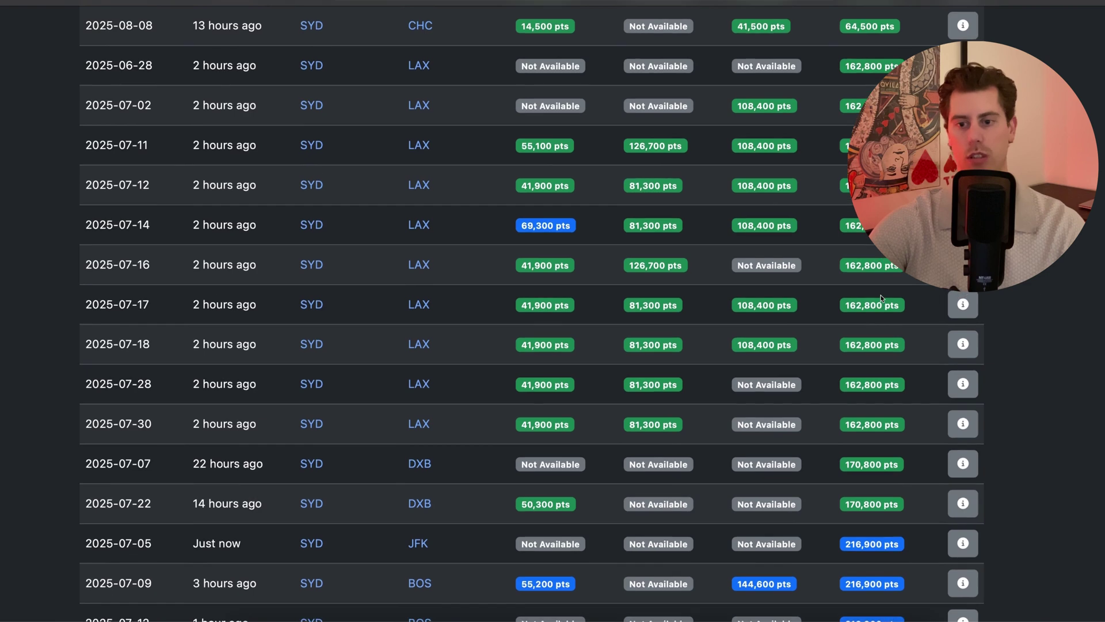
pyautogui.scroll(12, 881, 298)
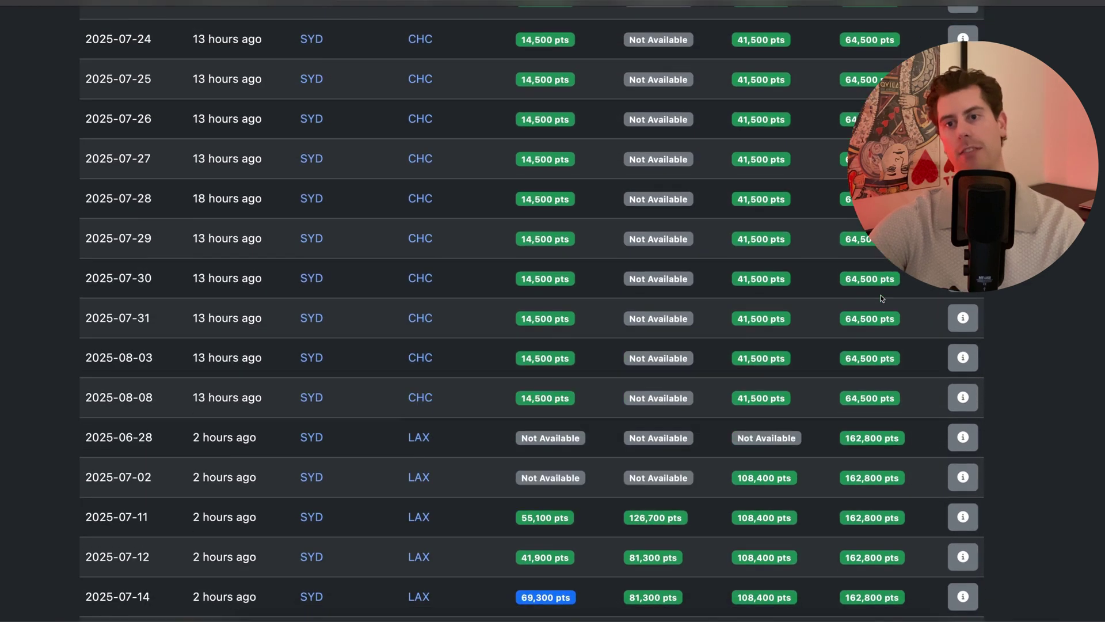
pyautogui.scroll(20, 882, 298)
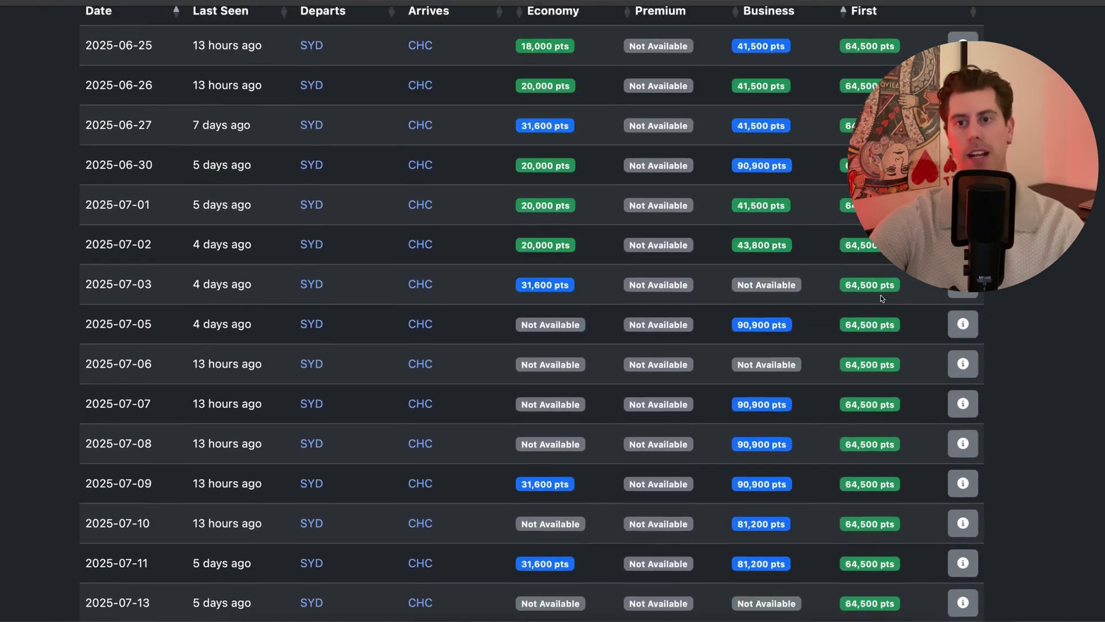
pyautogui.scroll(9, 883, 298)
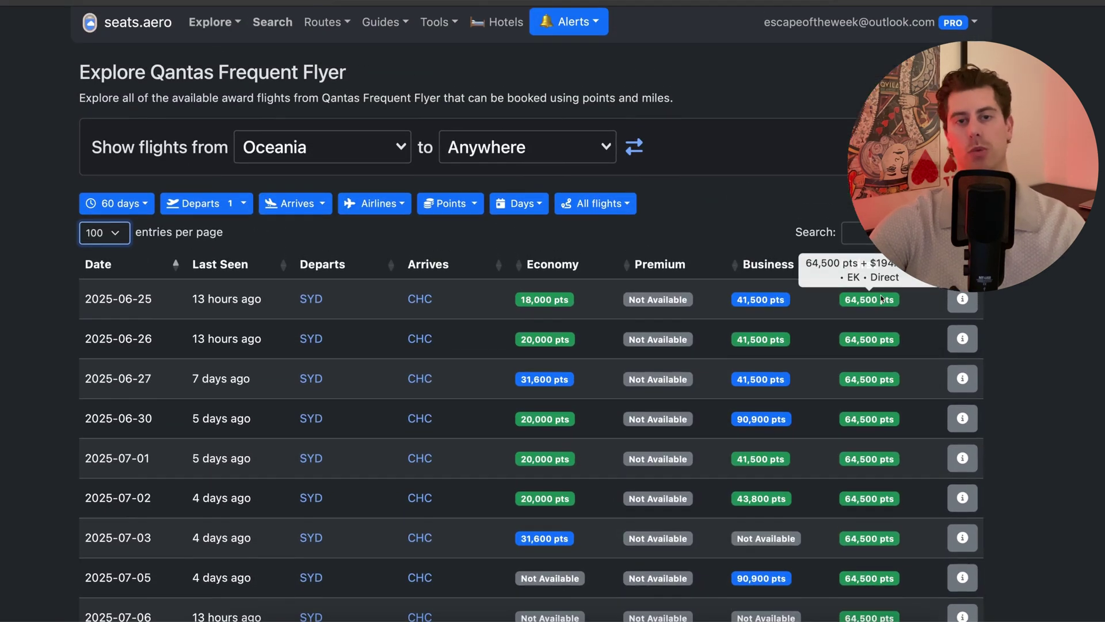
pyautogui.scroll(-2, 883, 298)
pyautogui.scroll(-4, 405, 299)
pyautogui.scroll(-1, 420, 293)
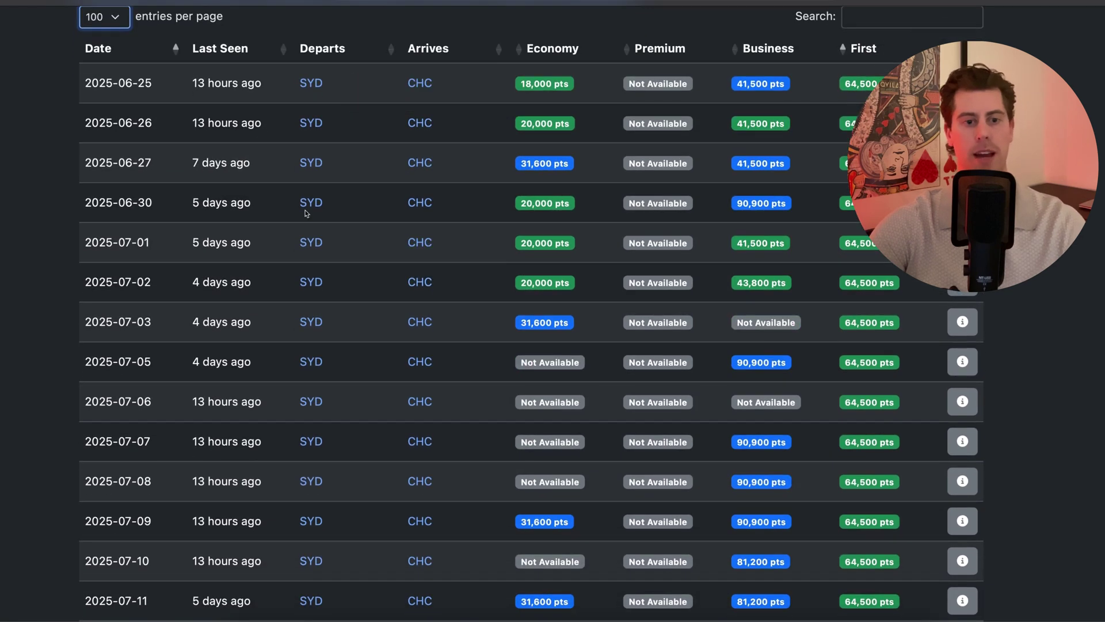
pyautogui.scroll(-20, 424, 269)
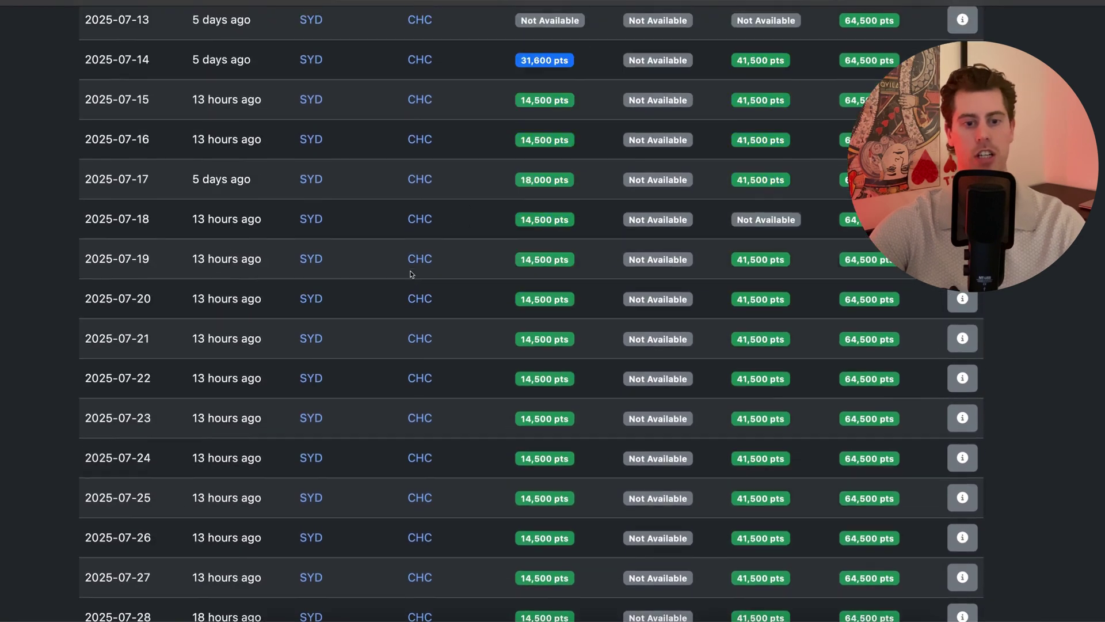
pyautogui.scroll(-20, 412, 275)
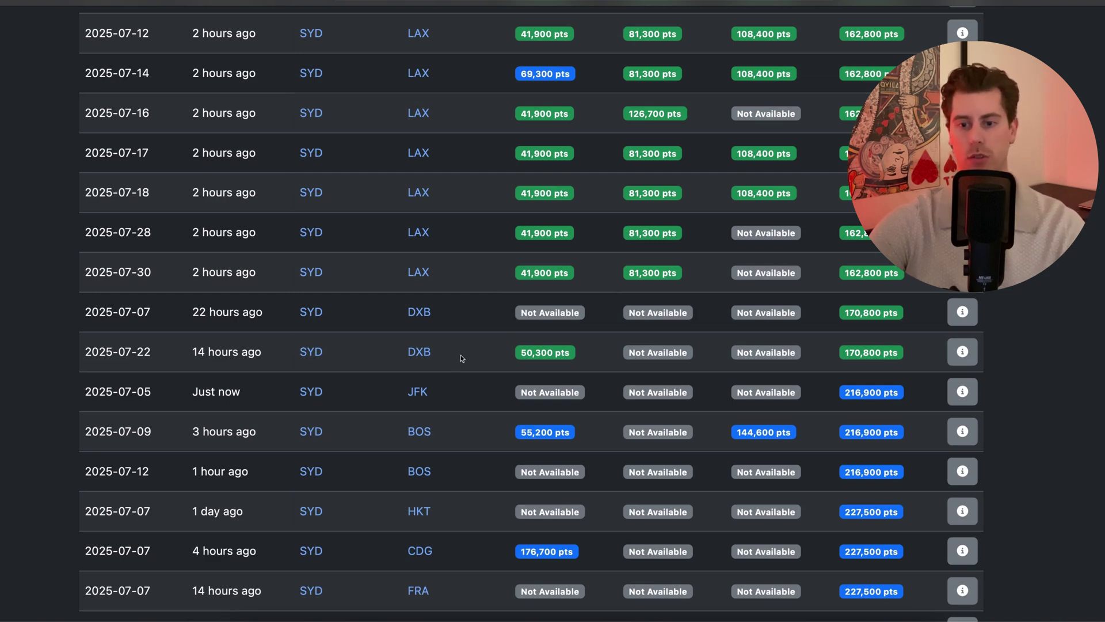
pyautogui.scroll(20, 461, 358)
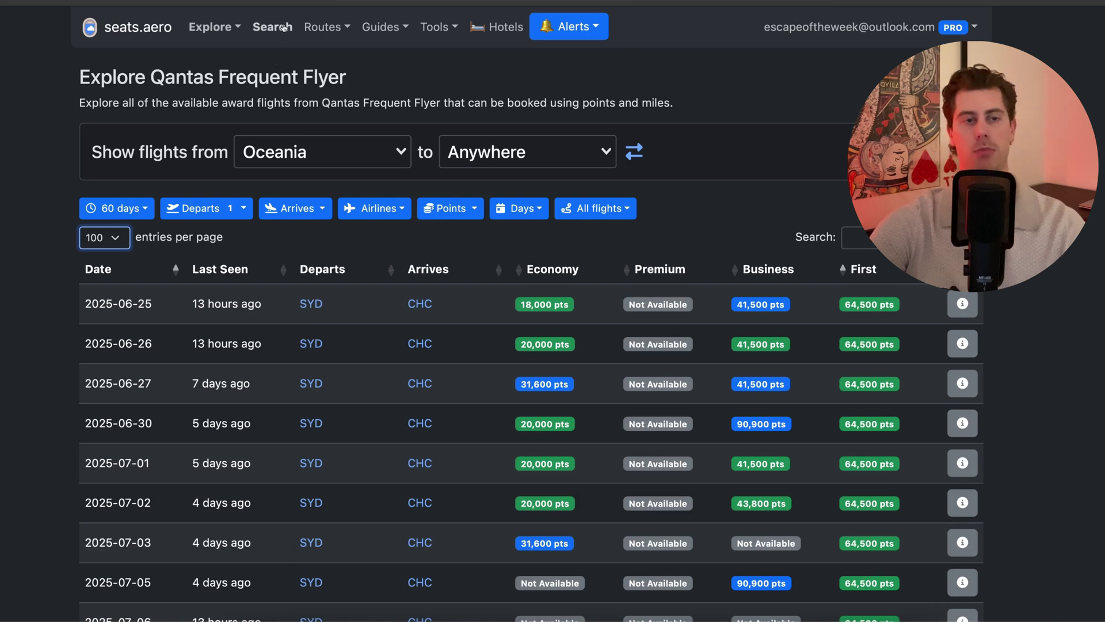
# - On the Search page, set the SYD-to-LAX departure date to 2026-01-01
pyautogui.click(284, 27)
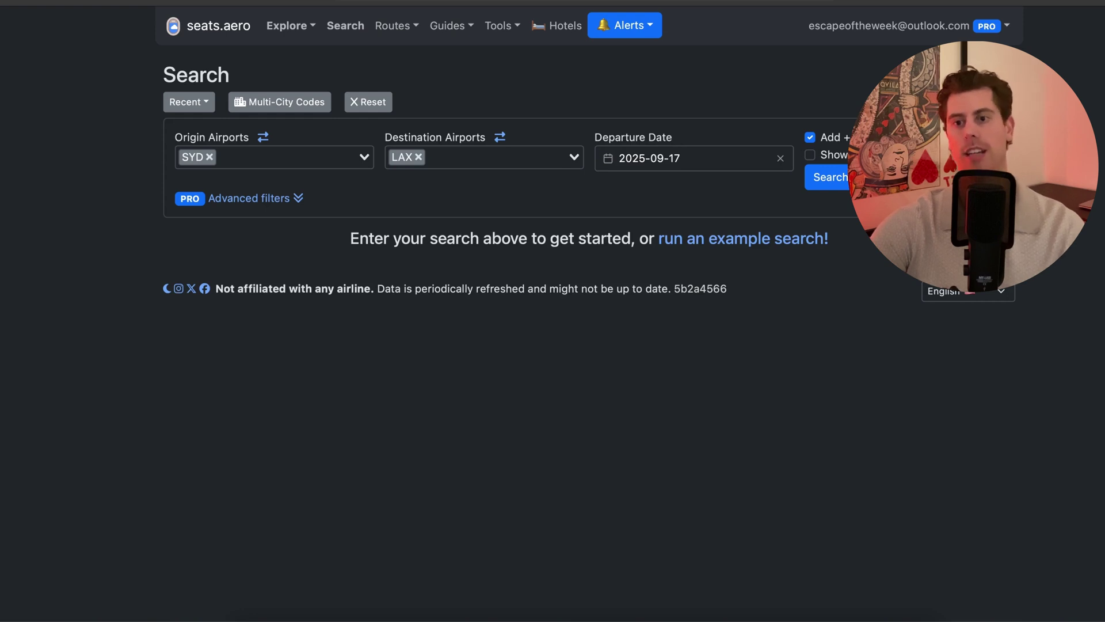
pyautogui.click(683, 158)
pyautogui.click(764, 195)
pyautogui.click(764, 196)
pyautogui.click(763, 196)
pyautogui.click(764, 196)
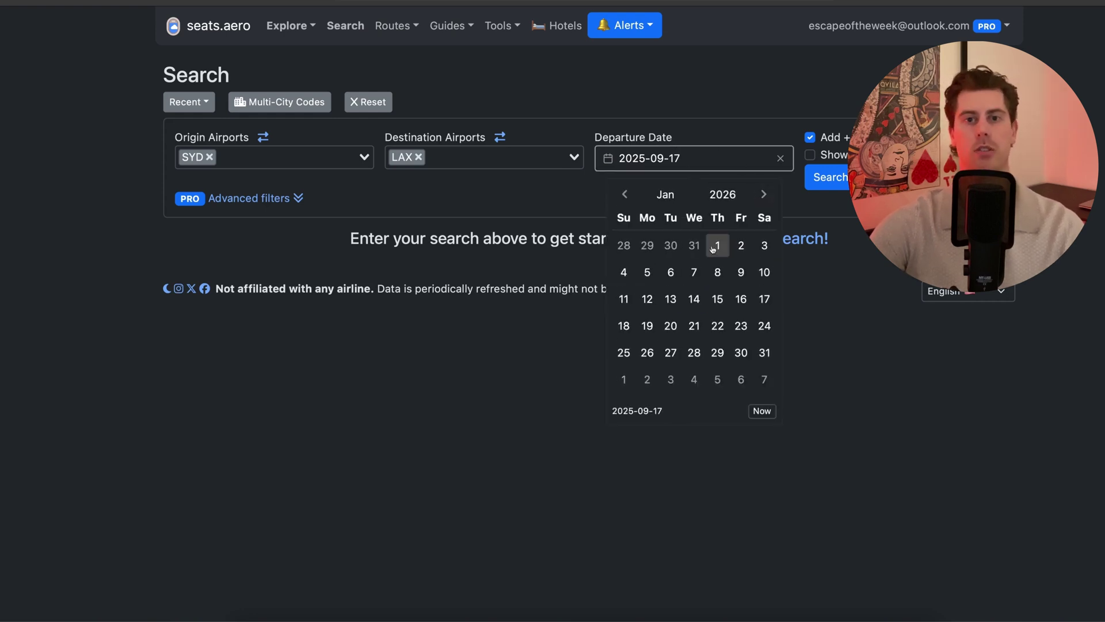
pyautogui.click(715, 246)
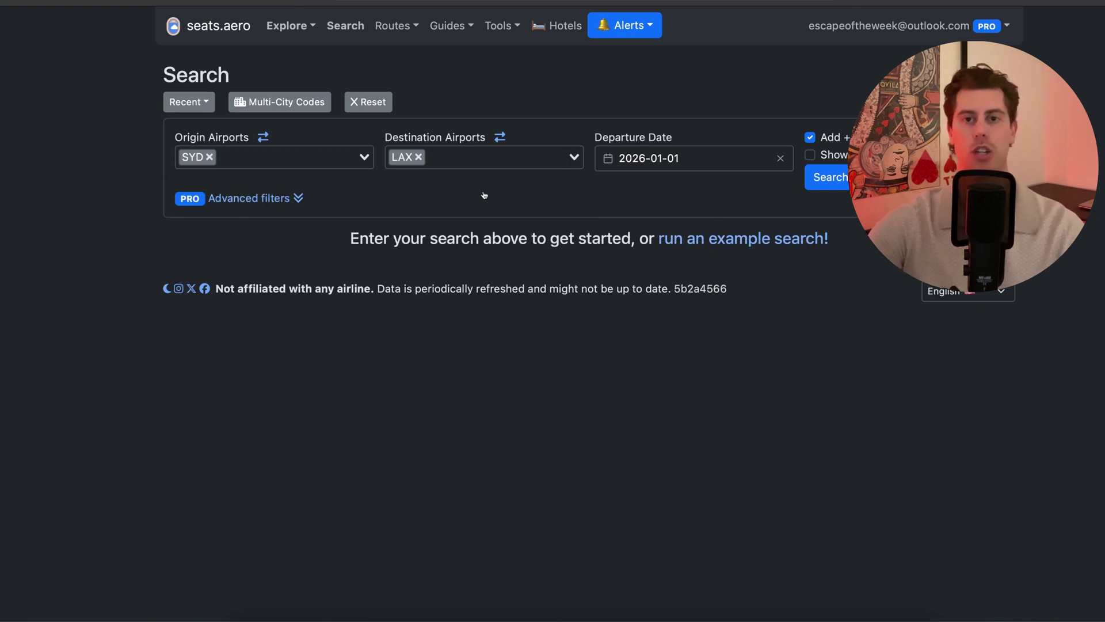
# - Expand the advanced filters, with minimum available seats left at 1
pyautogui.click(299, 198)
pyautogui.scroll(-1, 230, 189)
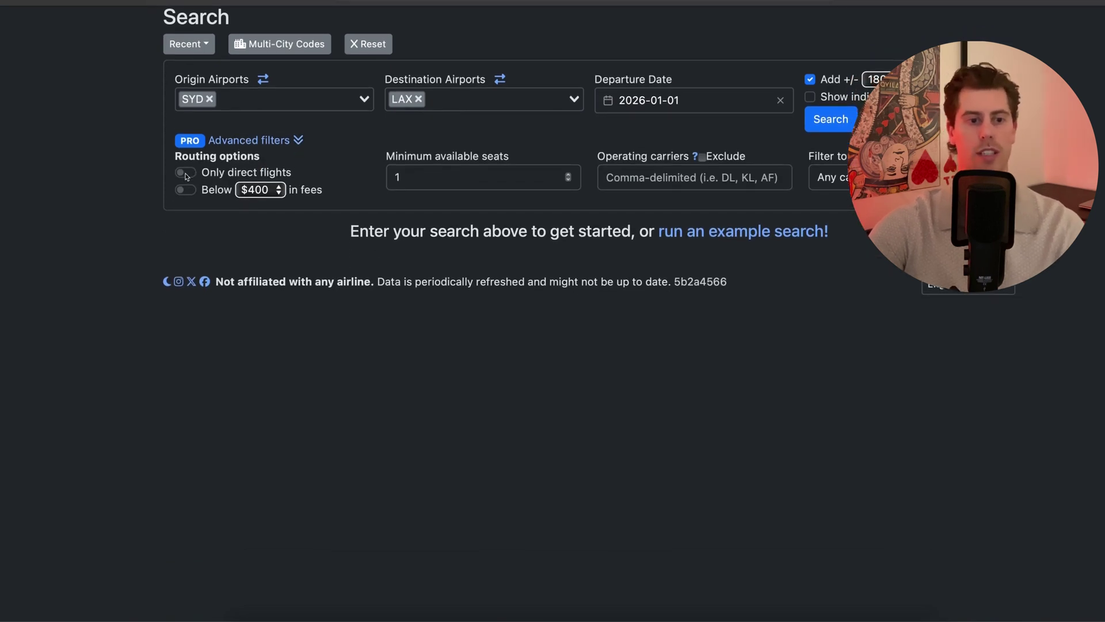
pyautogui.click(462, 182)
pyautogui.scroll(1, 466, 180)
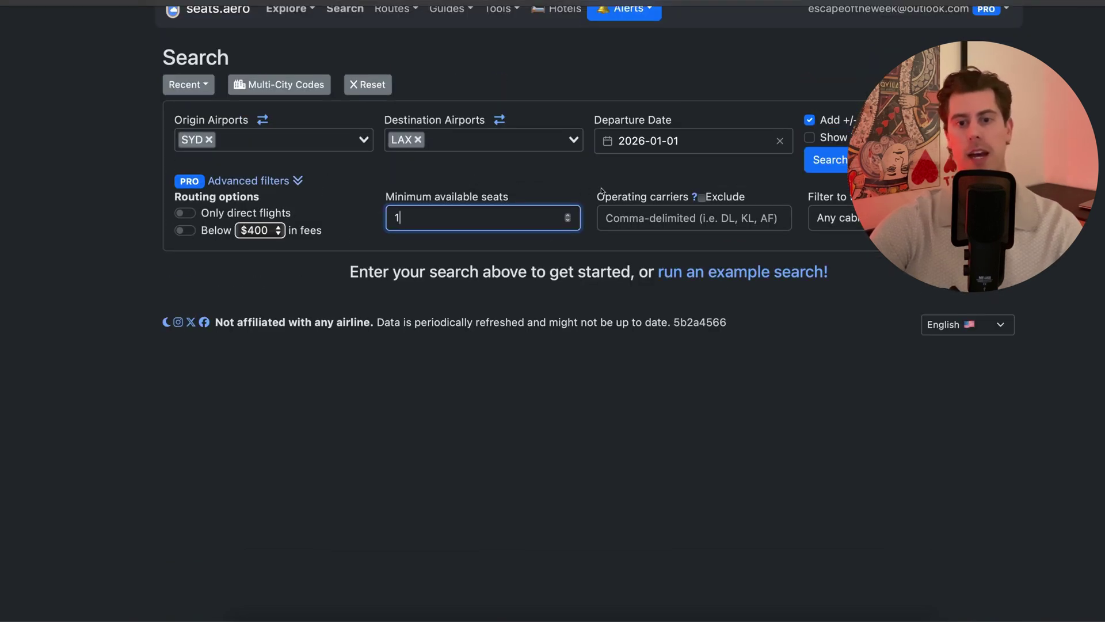
pyautogui.scroll(1, 748, 210)
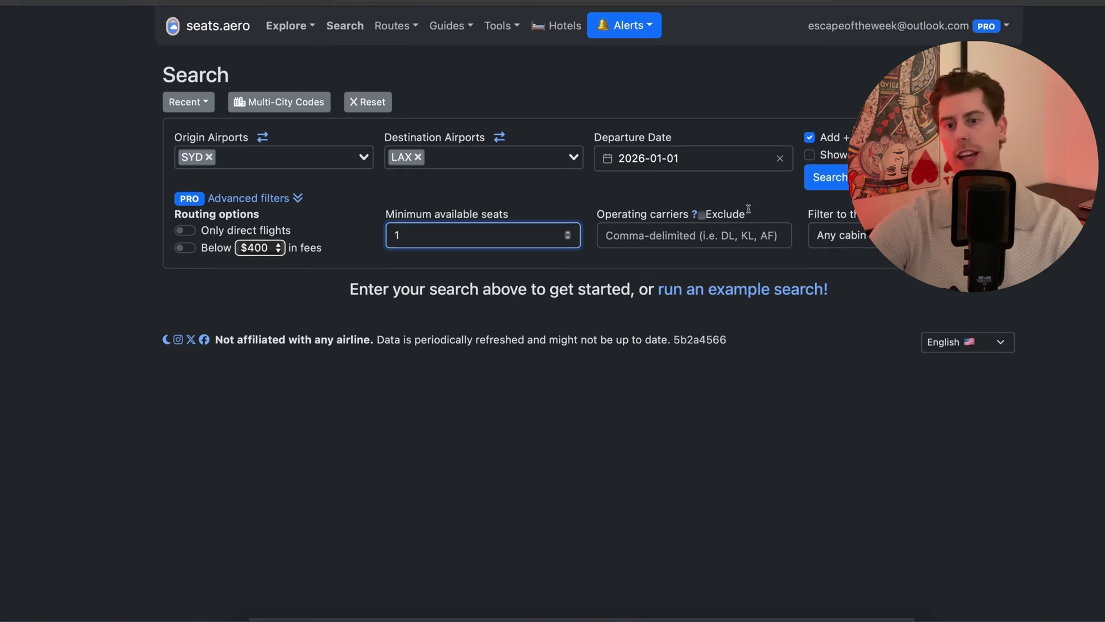
# - Run the SYD to LAX award search
pyautogui.click(829, 178)
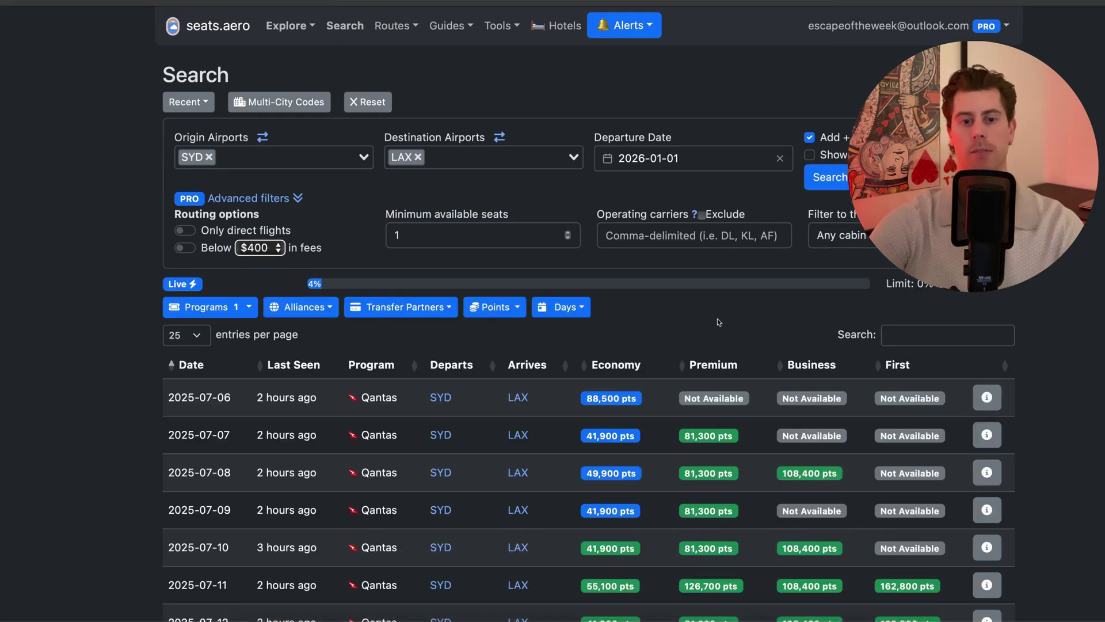
pyautogui.scroll(-4, 717, 319)
pyautogui.scroll(1, 717, 319)
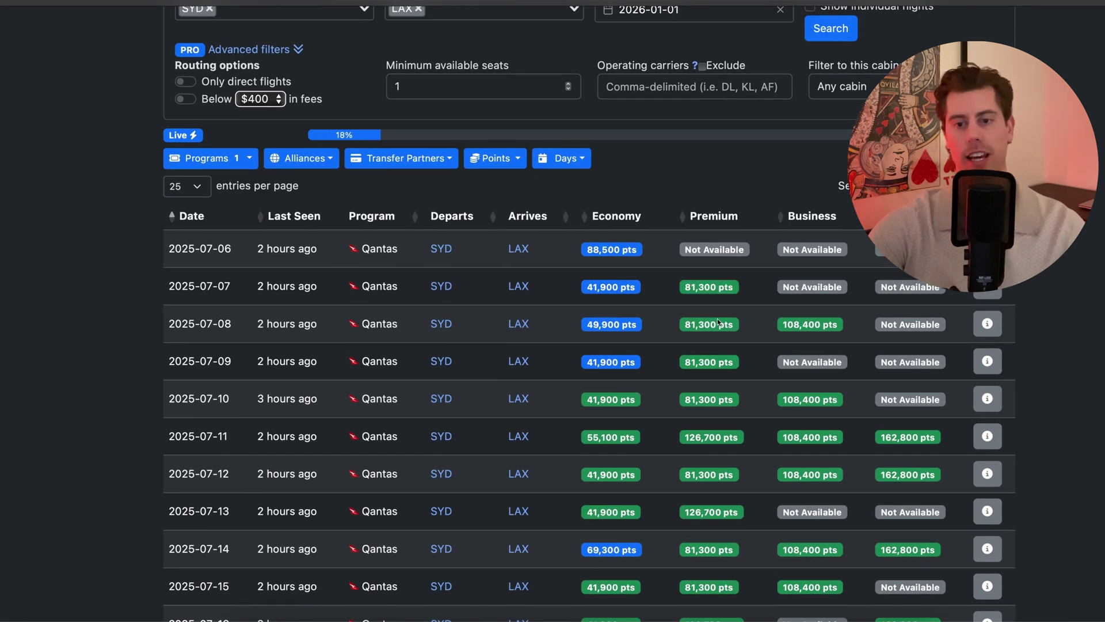
# - Sort the Qantas results by Business availability, then by date from 2025-07-08
pyautogui.click(811, 215)
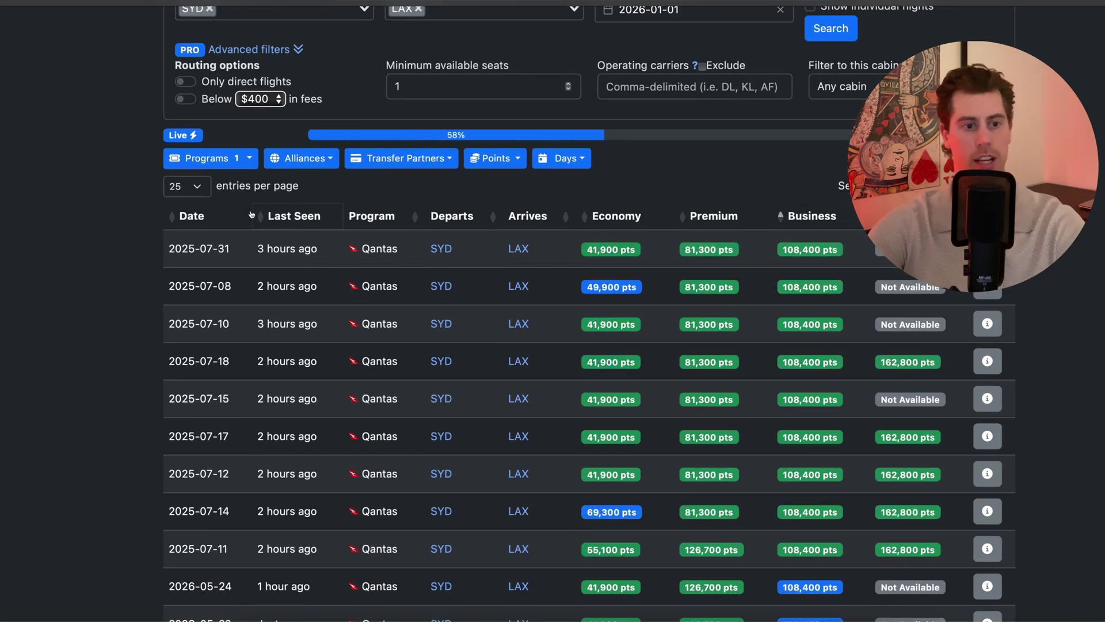
pyautogui.click(198, 223)
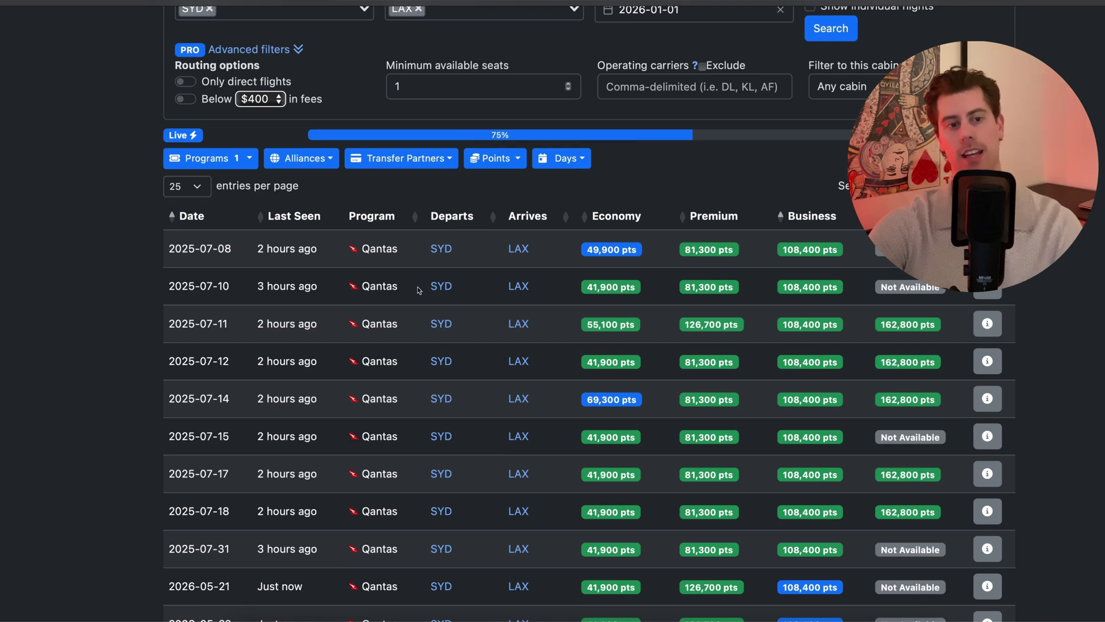
pyautogui.scroll(-3, 825, 111)
pyautogui.scroll(-1, 826, 110)
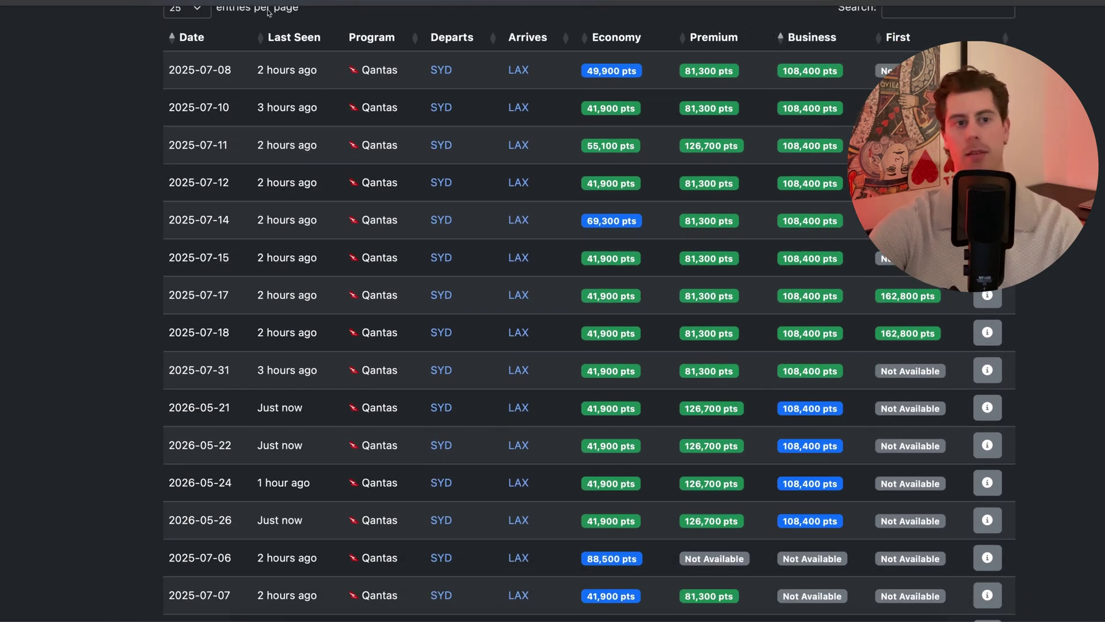
pyautogui.scroll(5, 220, 311)
pyautogui.scroll(-4, 220, 321)
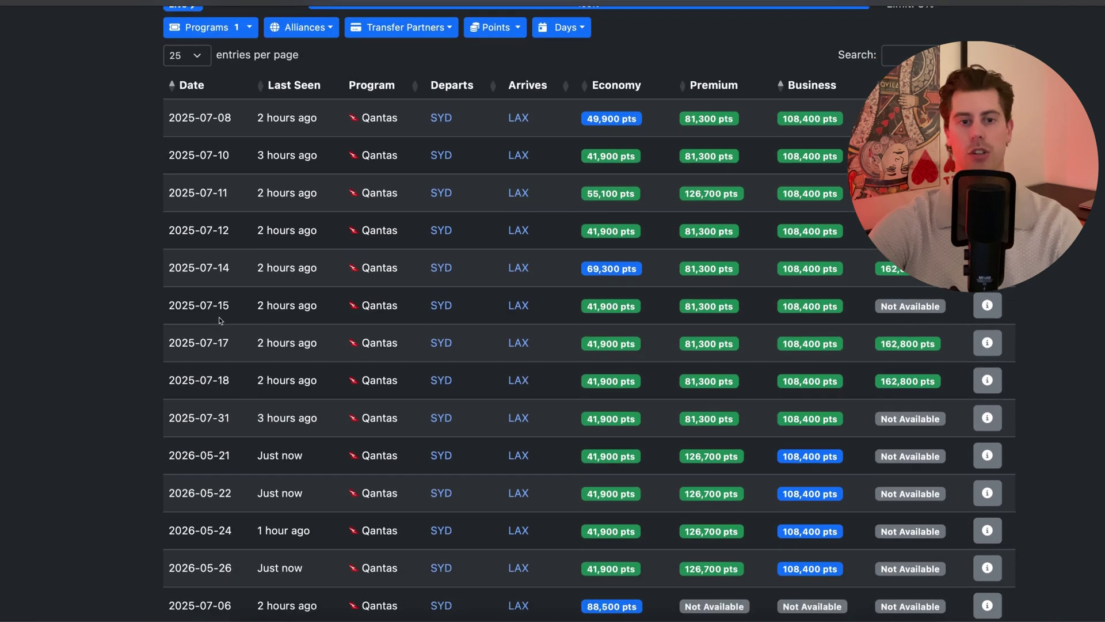
pyautogui.scroll(-3, 228, 142)
pyautogui.scroll(7, 222, 230)
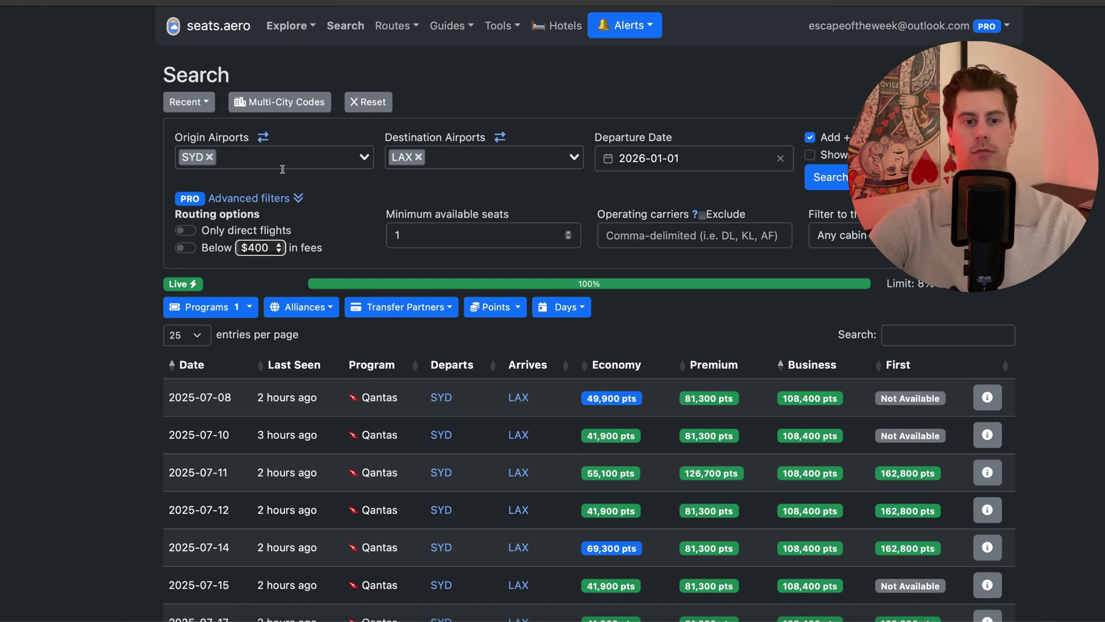
pyautogui.scroll(-5, 462, 150)
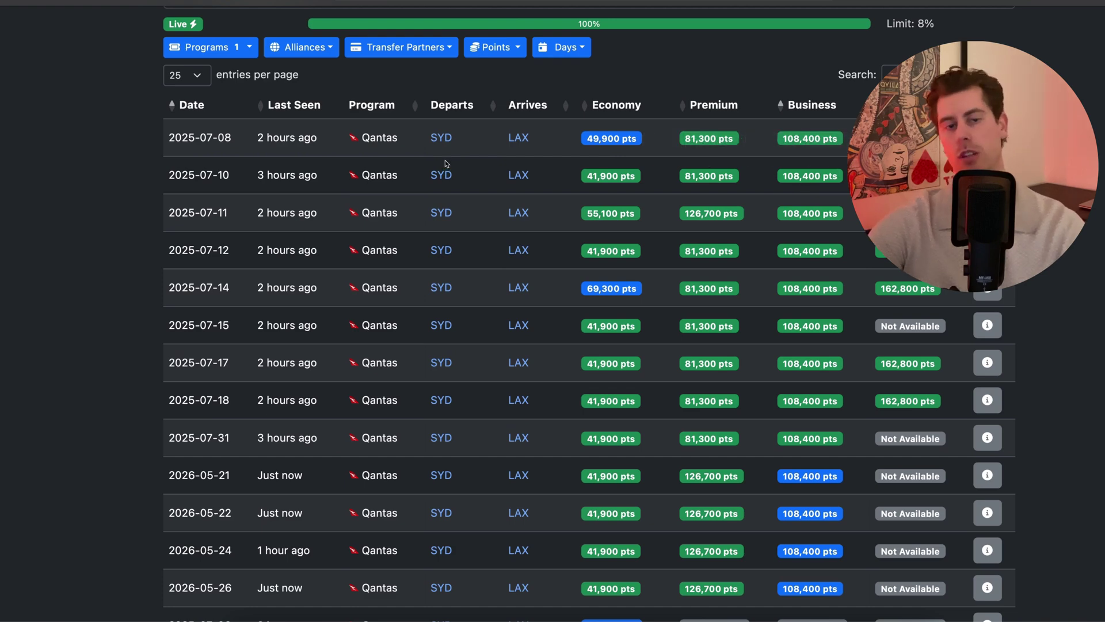
pyautogui.scroll(5, 446, 163)
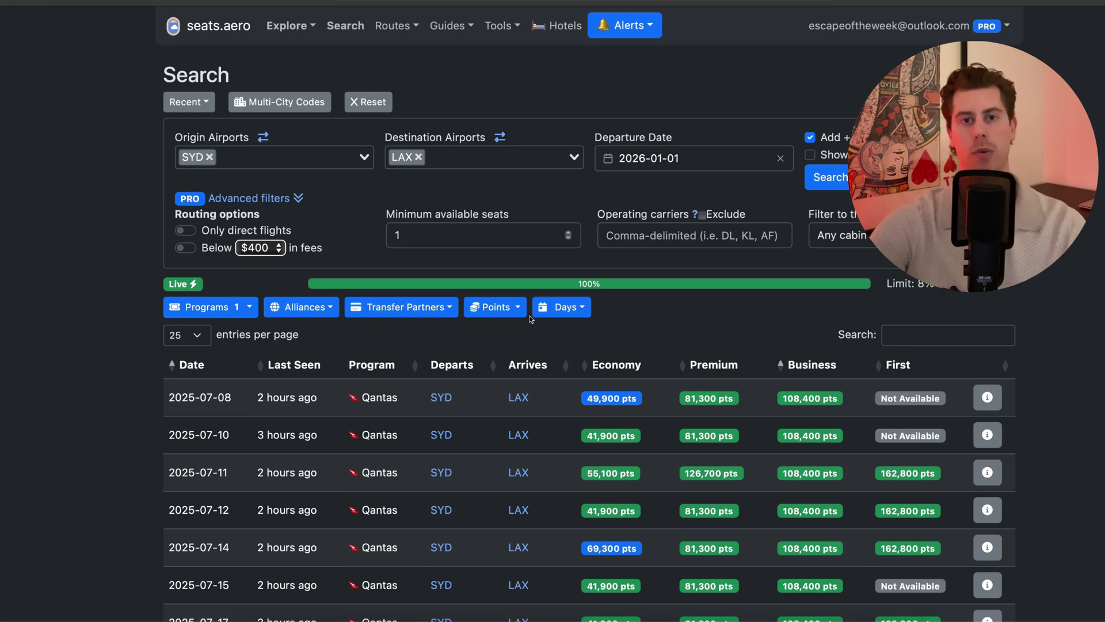
# - Show the Multi-City Codes list and highlight AUL, Australia - Large Airports
pyautogui.click(283, 107)
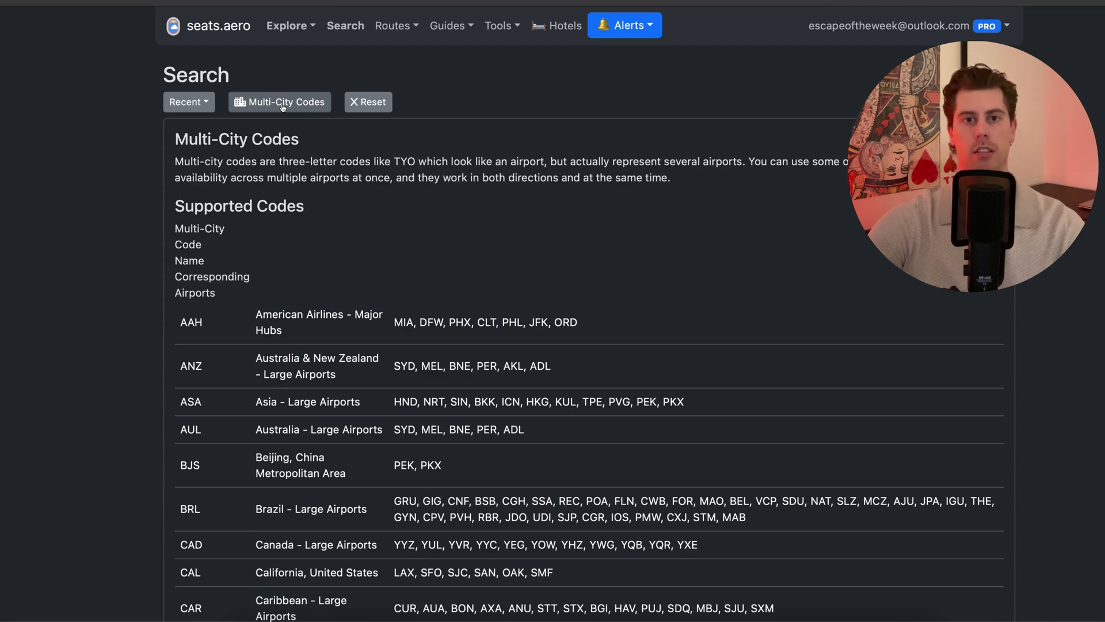
pyautogui.scroll(-3, 282, 107)
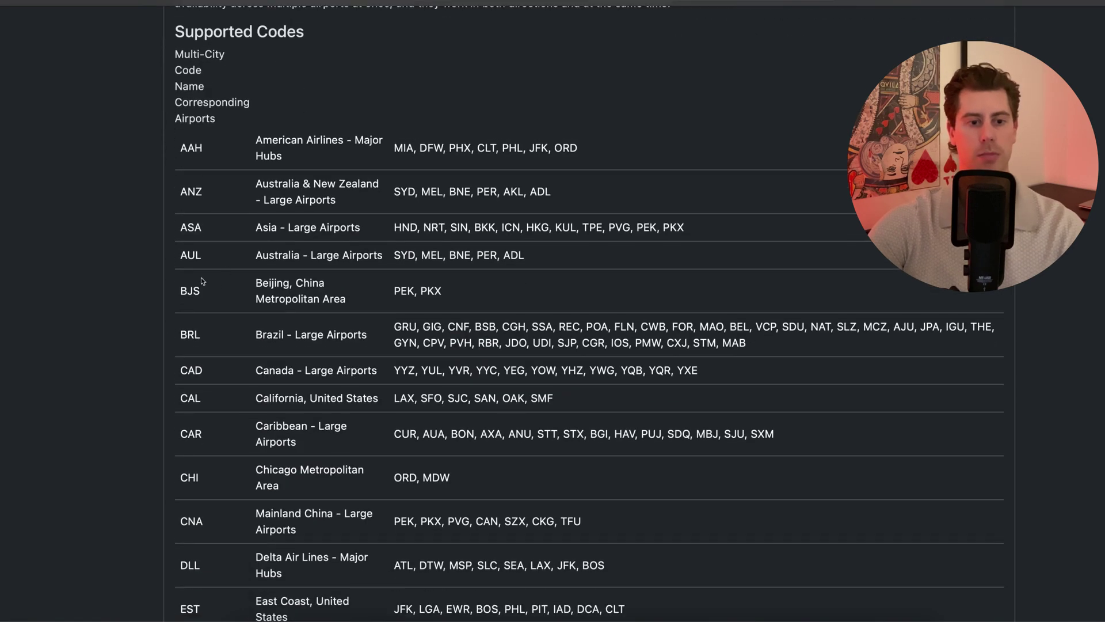
pyautogui.doubleClick(189, 255)
pyautogui.moveTo(260, 258); pyautogui.dragTo(346, 263)
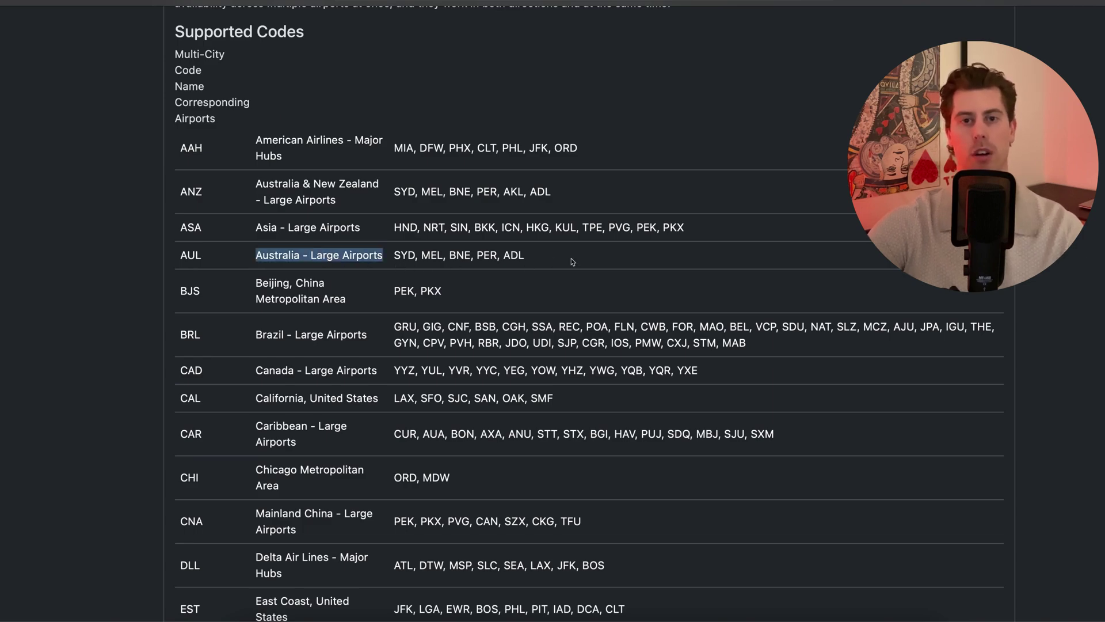
# - Highlight the USA row for United States - Large Airports, then clear it
pyautogui.scroll(3, 573, 262)
pyautogui.scroll(-15, 306, 423)
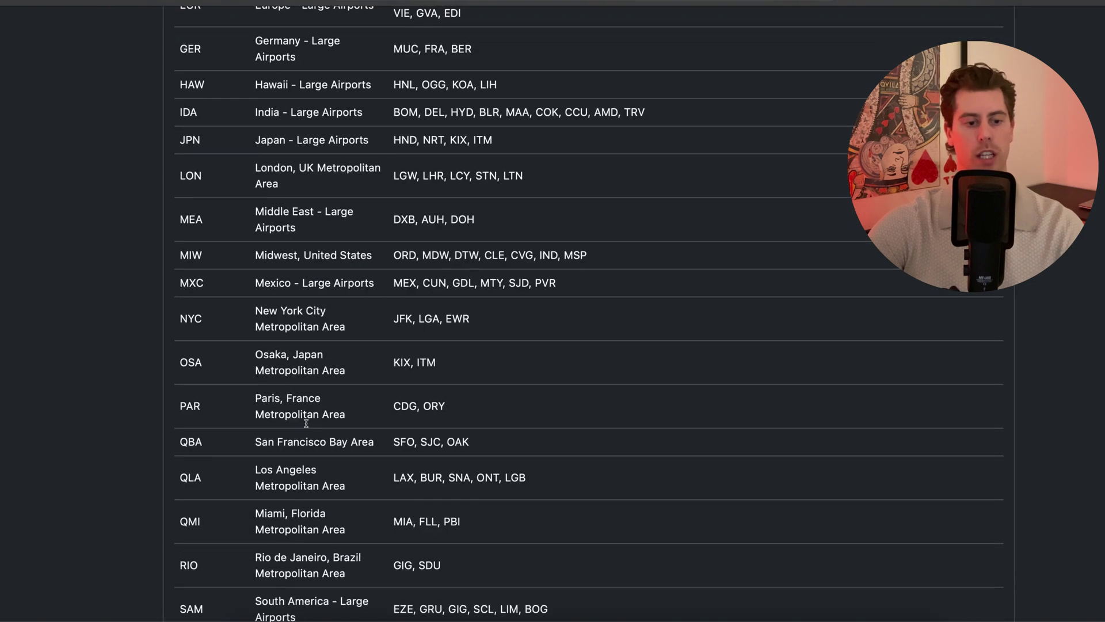
pyautogui.scroll(-10, 306, 423)
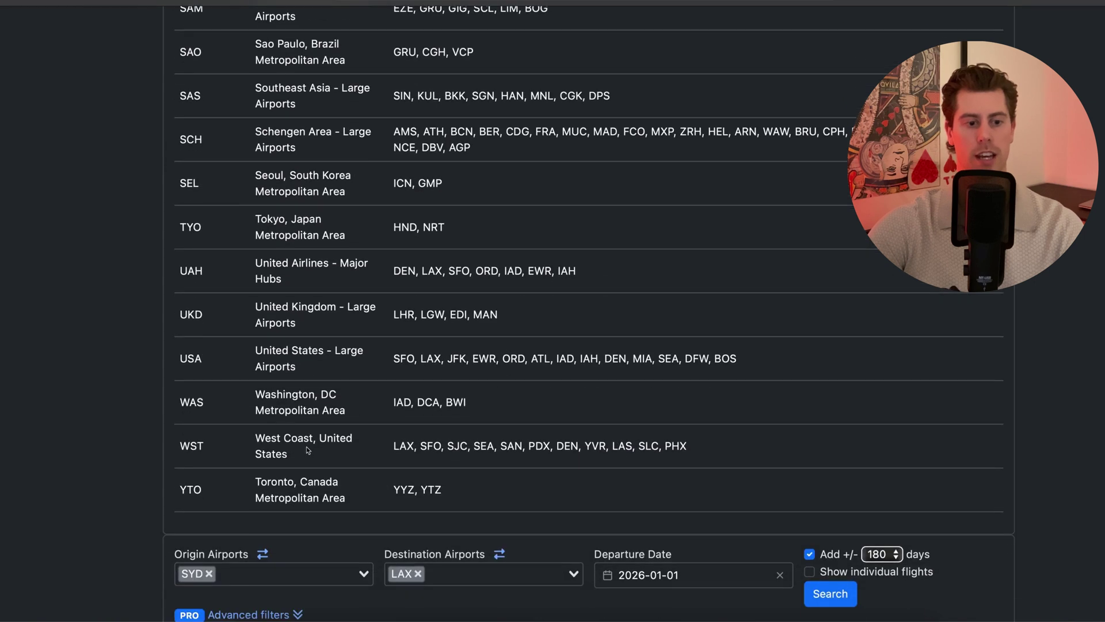
pyautogui.doubleClick(305, 370)
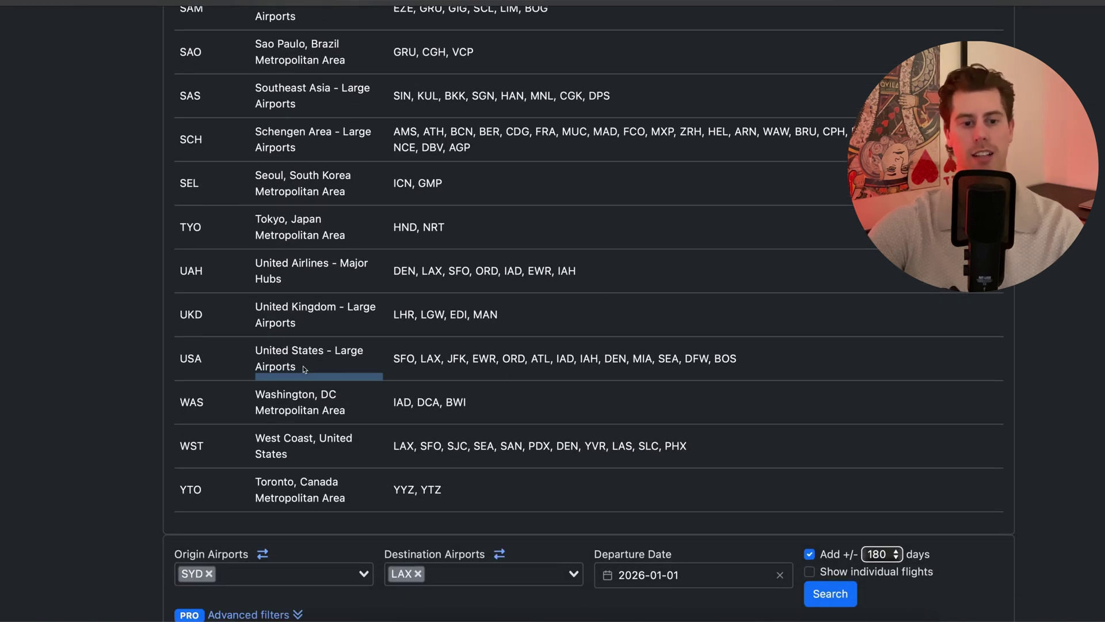
pyautogui.moveTo(785, 358); pyautogui.dragTo(429, 332)
pyautogui.click(407, 376)
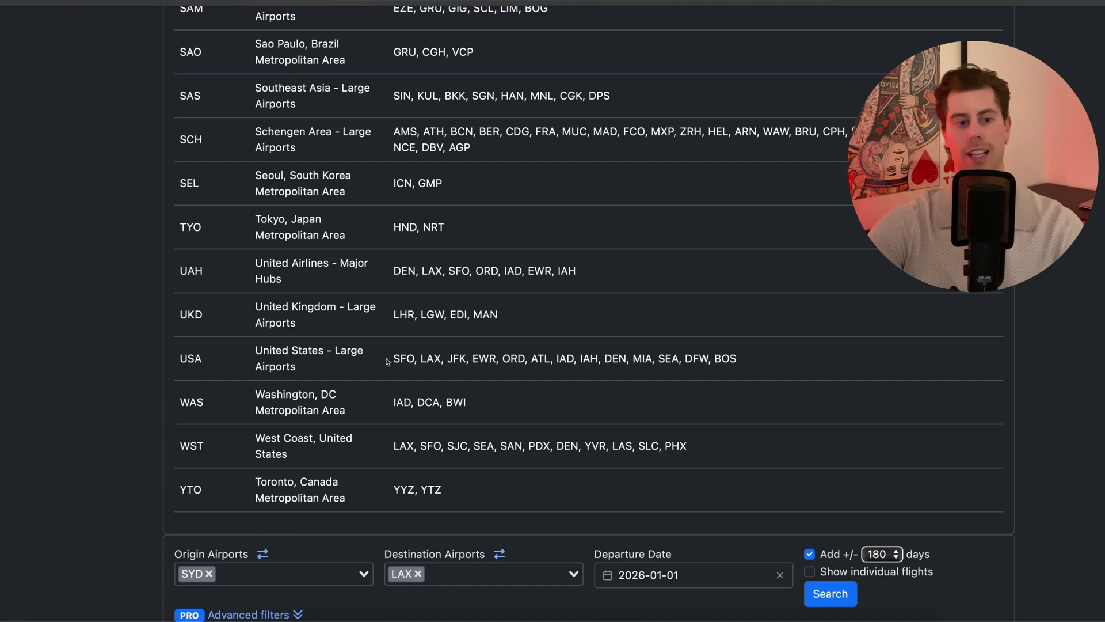
pyautogui.scroll(15, 387, 362)
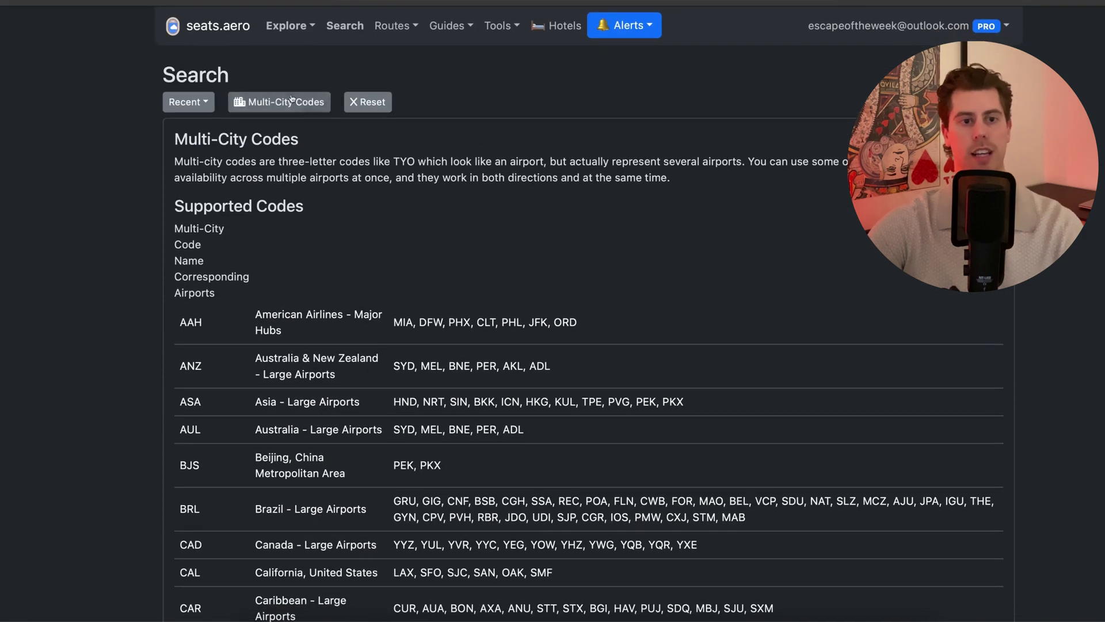
# - Replace the SYD origin with multi-city code AUL and rerun the search to USA
pyautogui.click(296, 106)
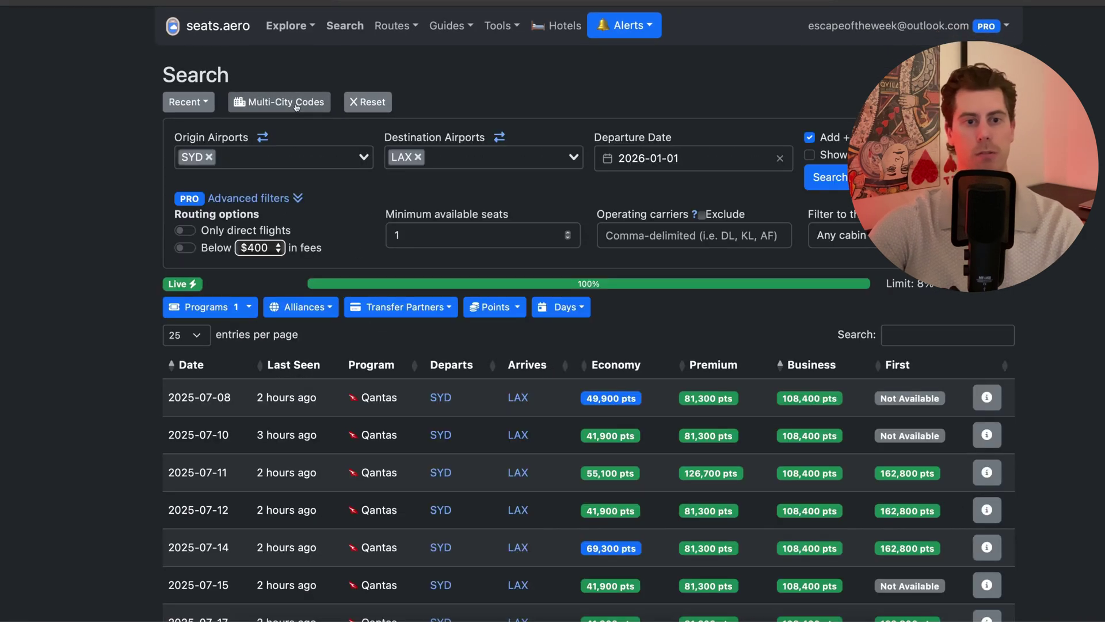
pyautogui.scroll(-1, 296, 106)
pyautogui.click(275, 139)
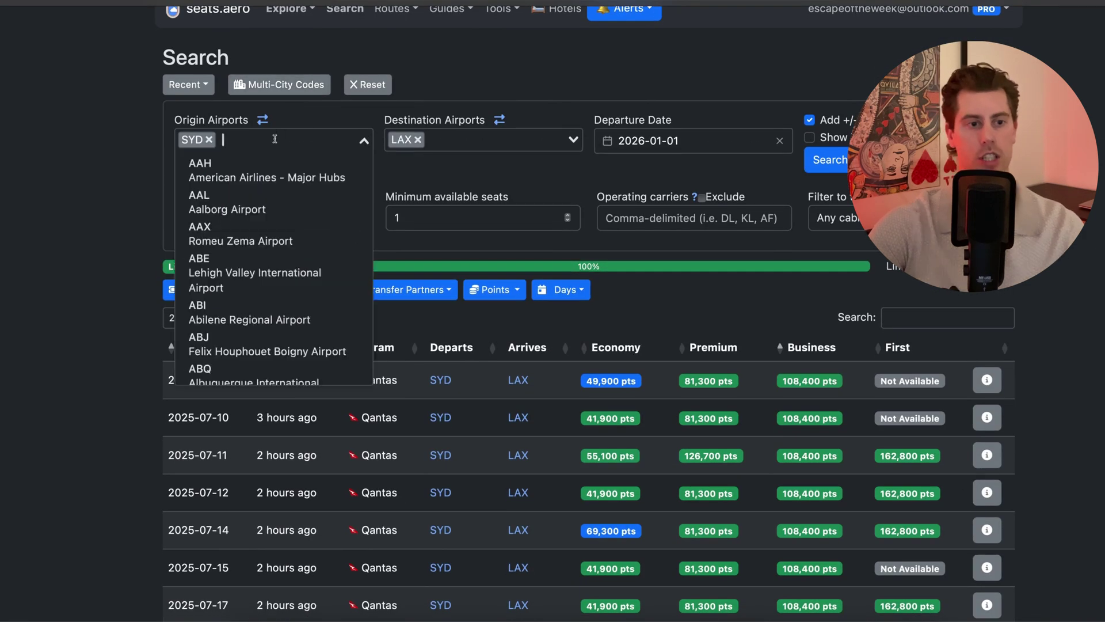
pyautogui.press('BackSpace')
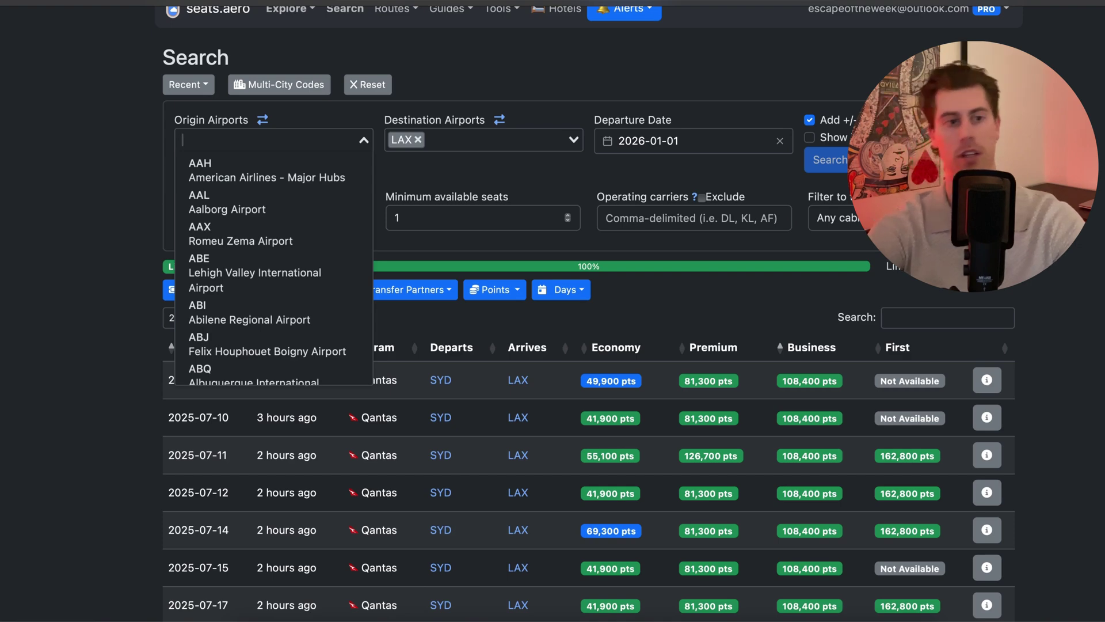
pyautogui.write('aul')
pyautogui.press('Return')
pyautogui.press('Tab')
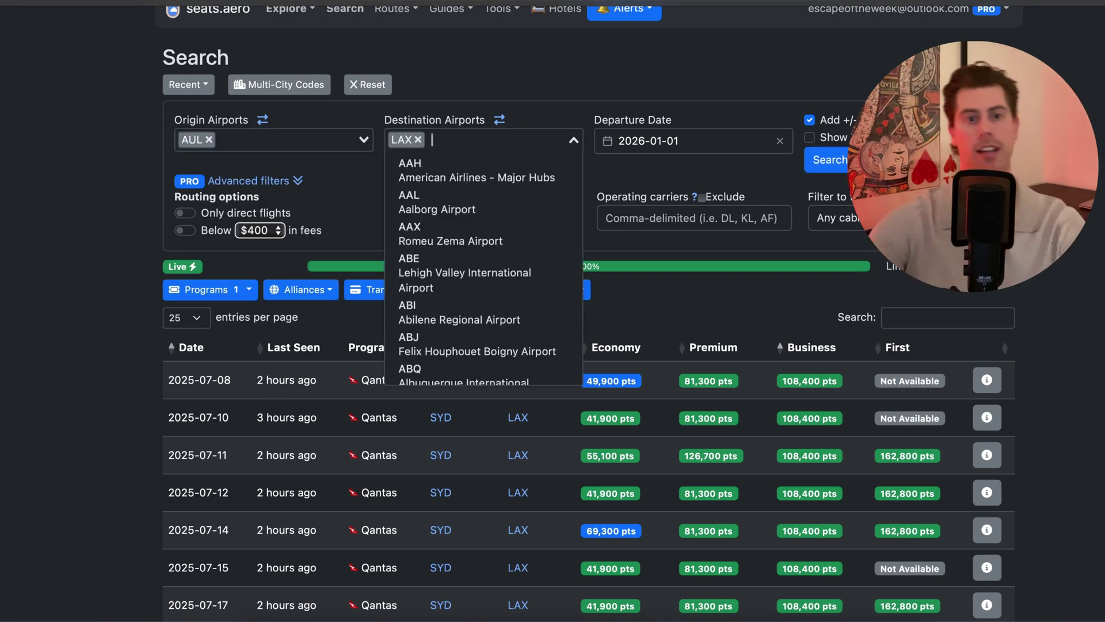
pyautogui.click(839, 164)
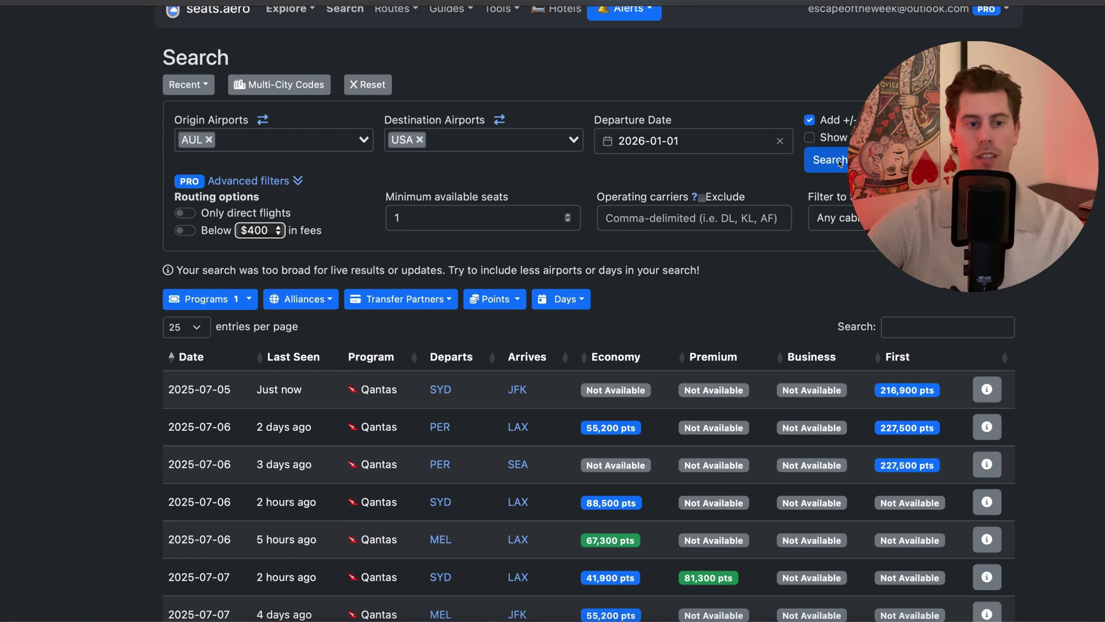
# - Sort the AUL-to-USA results by Business availability, then by earliest date
pyautogui.scroll(-3, 827, 262)
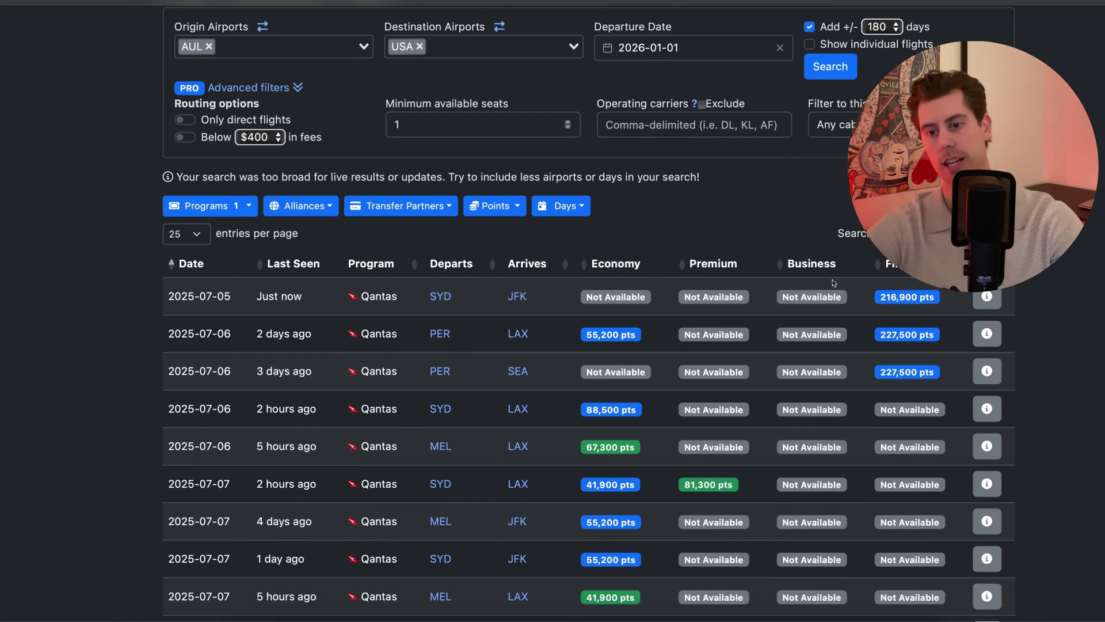
pyautogui.click(828, 262)
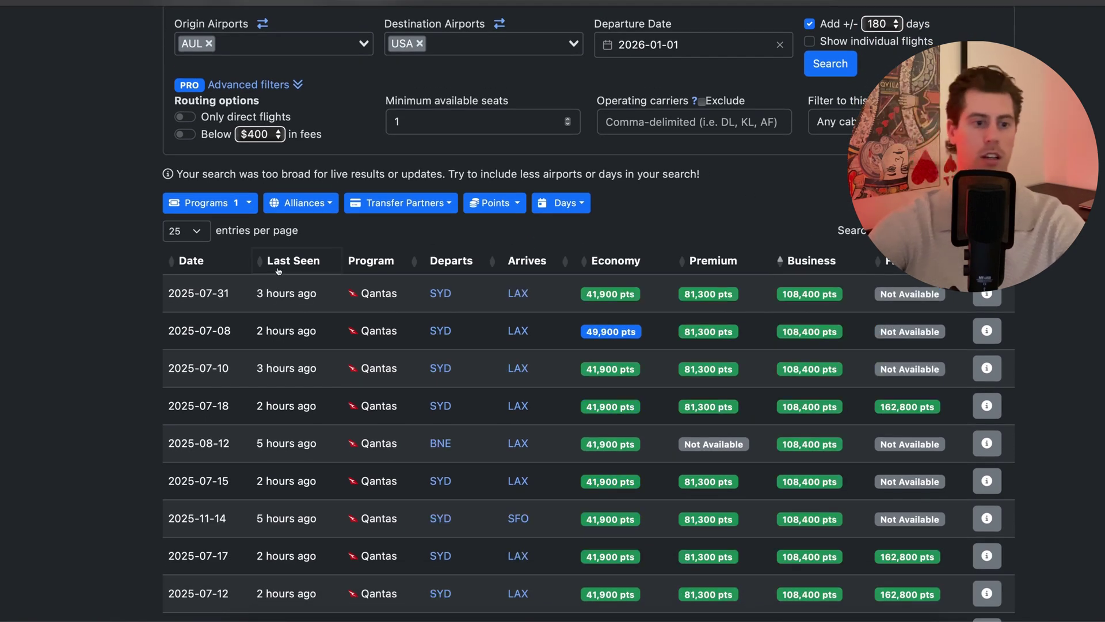
pyautogui.click(200, 262)
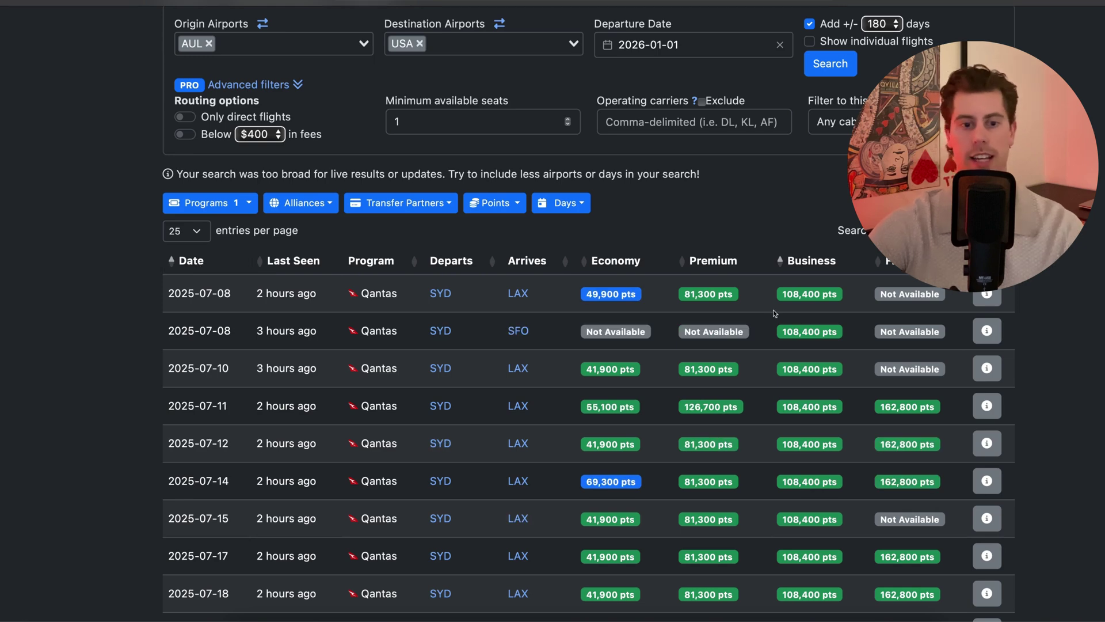
pyautogui.scroll(-12, 802, 315)
pyautogui.scroll(13, 802, 316)
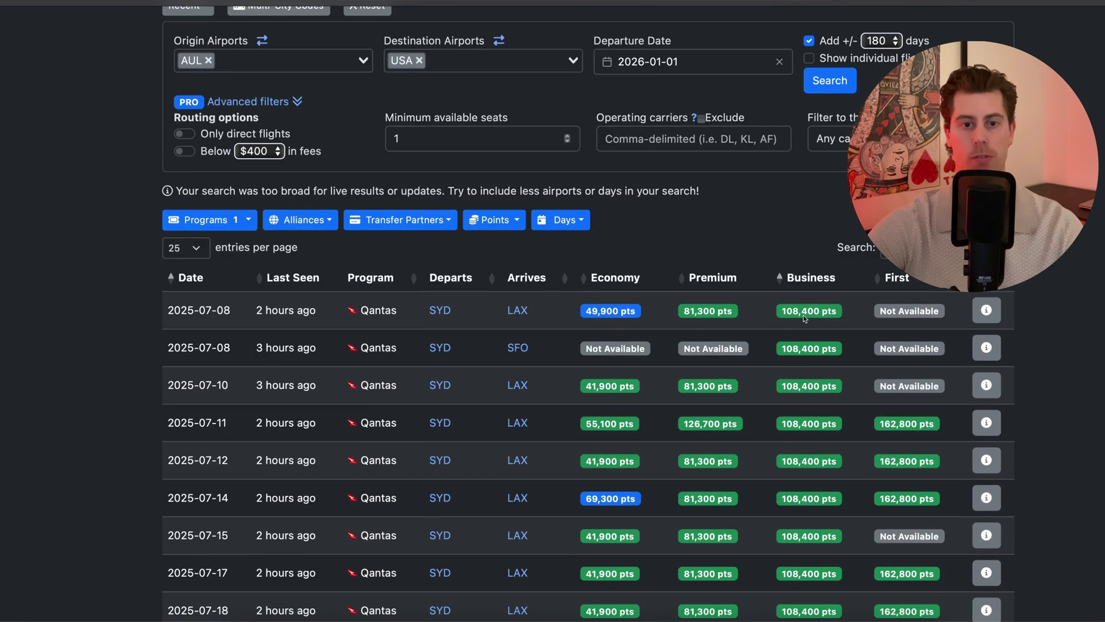
pyautogui.scroll(-2, 802, 316)
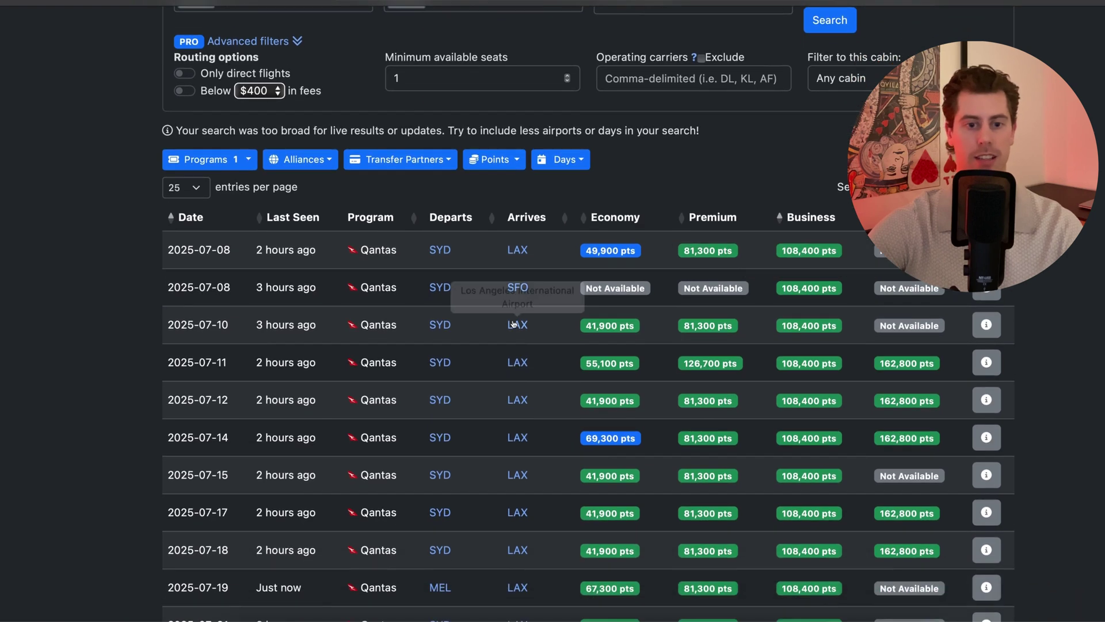
pyautogui.scroll(-14, 869, 316)
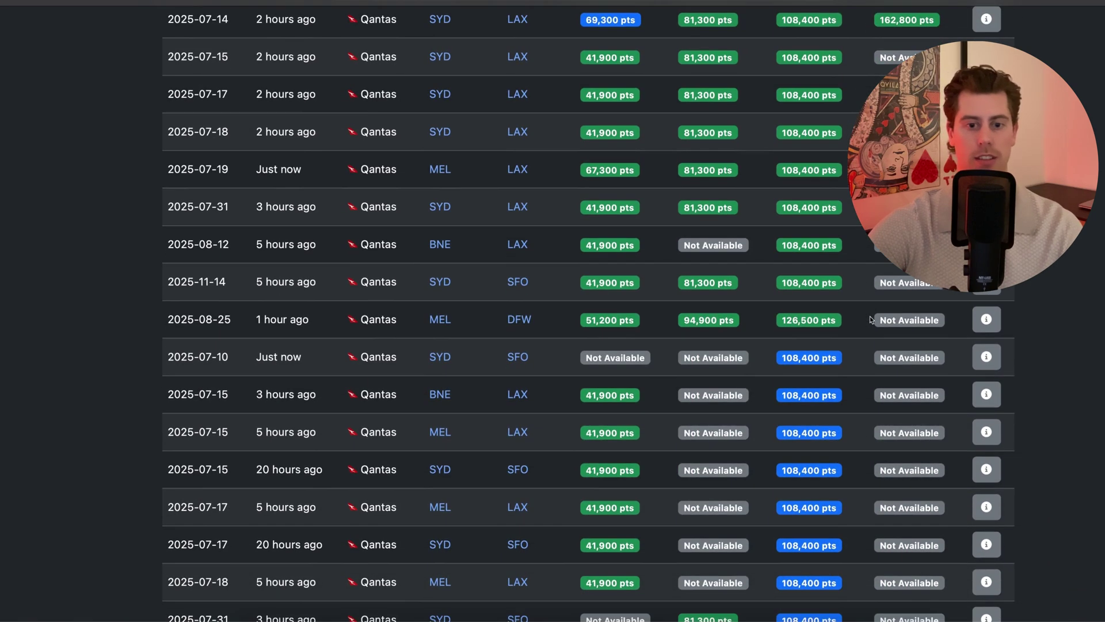
pyautogui.scroll(-2, 869, 316)
pyautogui.scroll(1, 844, 254)
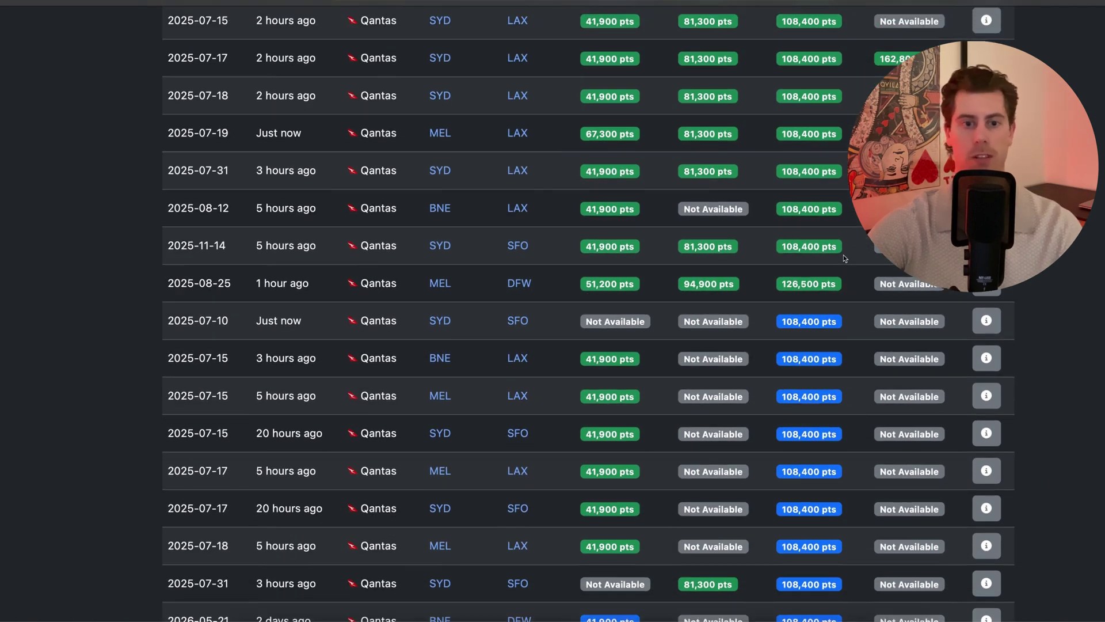
pyautogui.scroll(3, 844, 255)
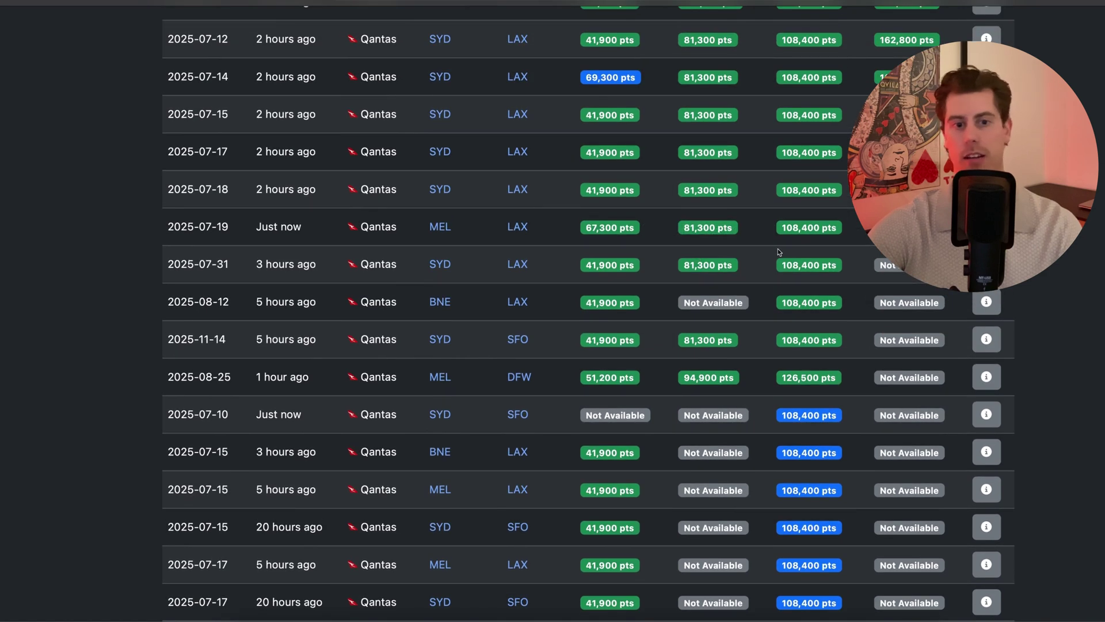
pyautogui.scroll(13, 806, 233)
pyautogui.scroll(-8, 808, 236)
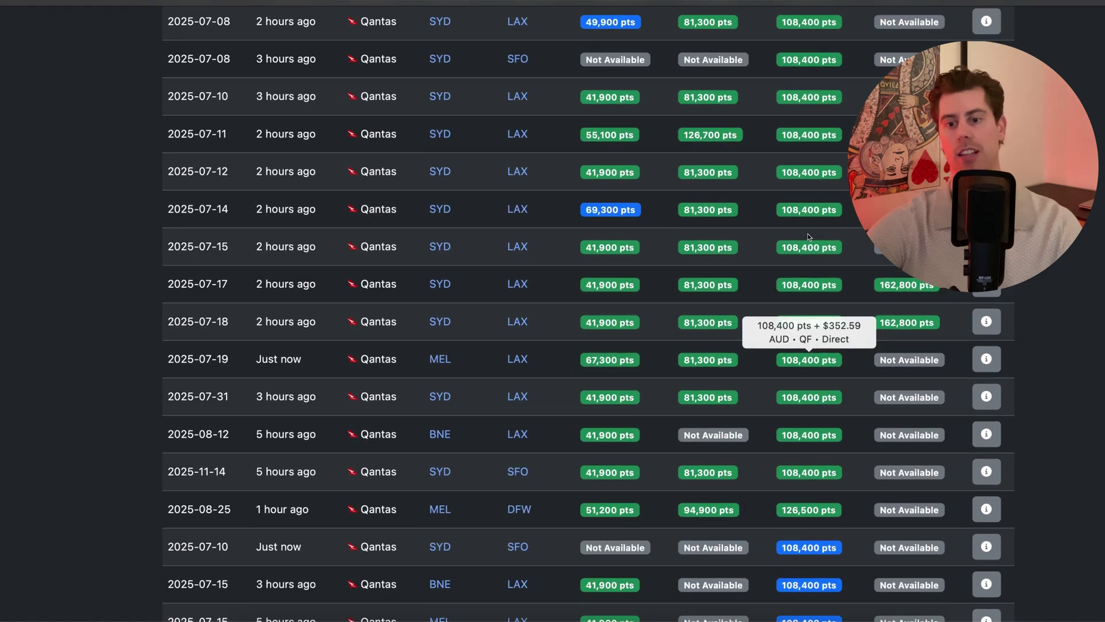
pyautogui.scroll(-1, 808, 237)
pyautogui.scroll(4, 854, 378)
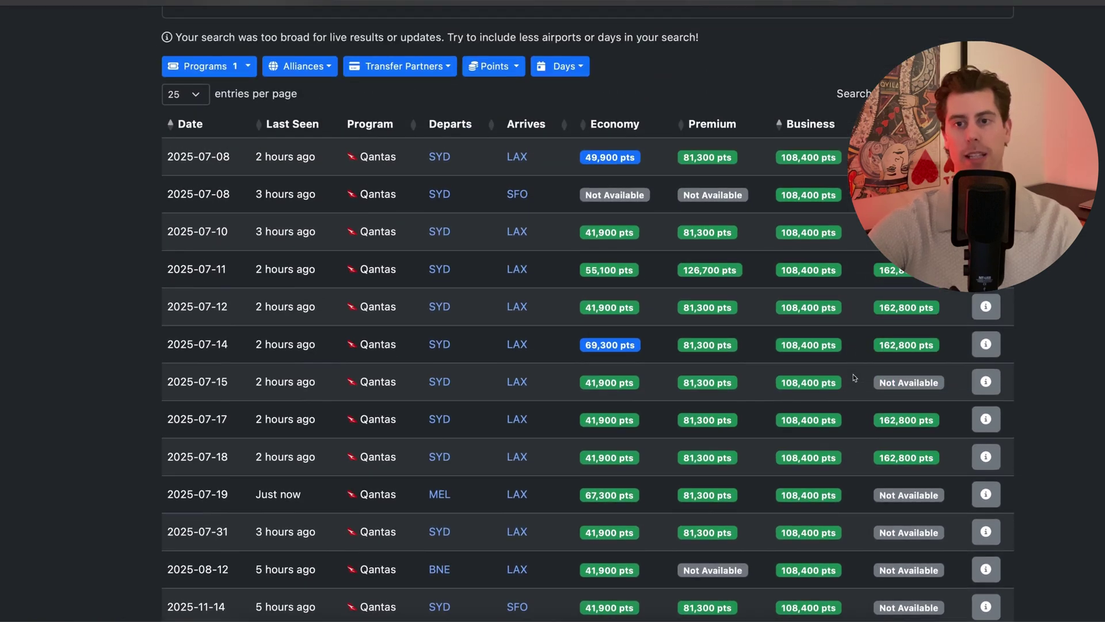
pyautogui.scroll(5, 854, 377)
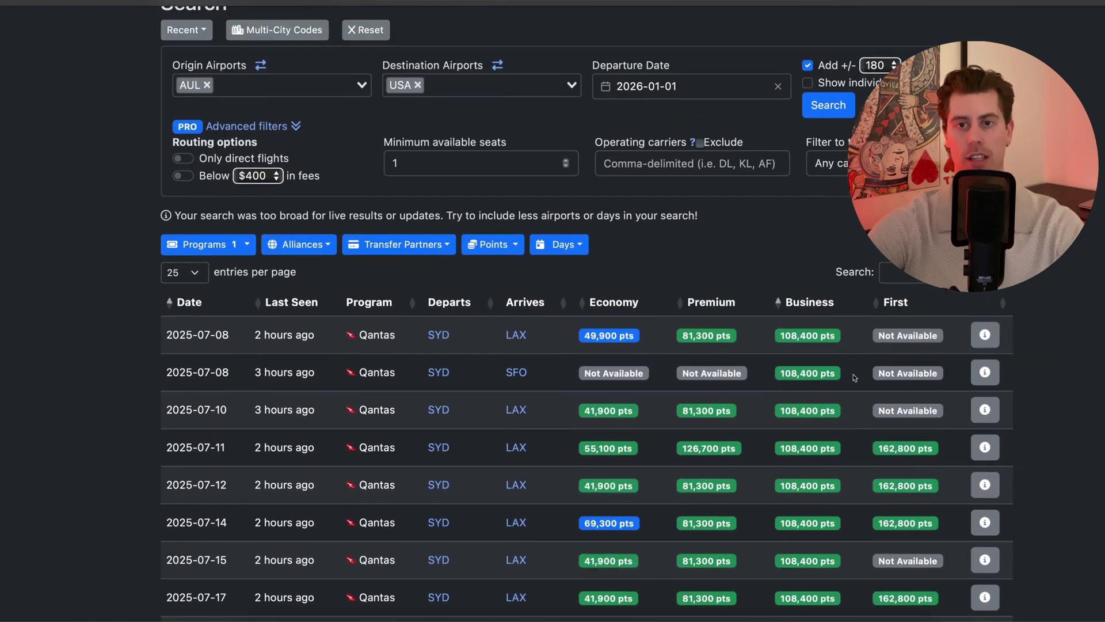
pyautogui.scroll(-13, 854, 378)
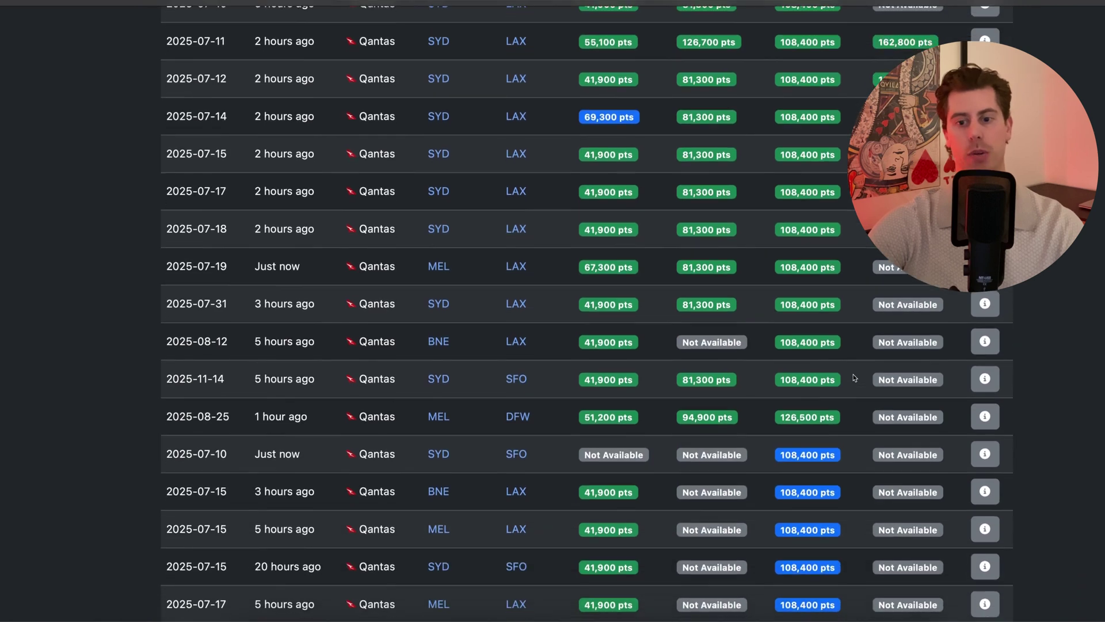
pyautogui.scroll(-3, 854, 378)
pyautogui.scroll(13, 854, 378)
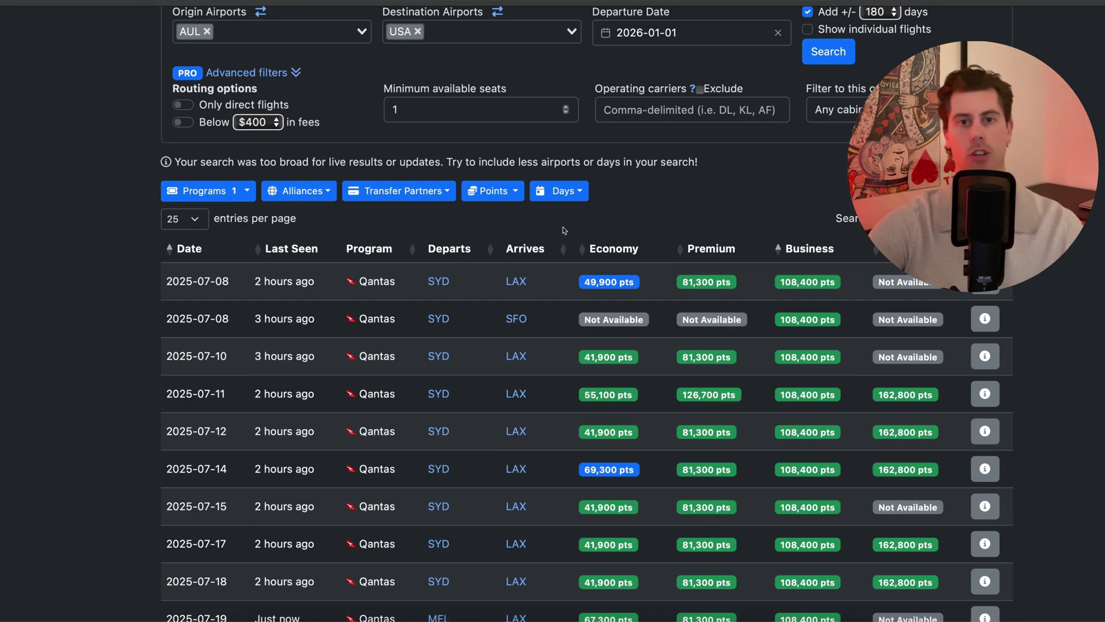
# - Tick Virgin Australia Velocity beside Qantas in the Programs filter, giving 7,090 entries
pyautogui.click(229, 189)
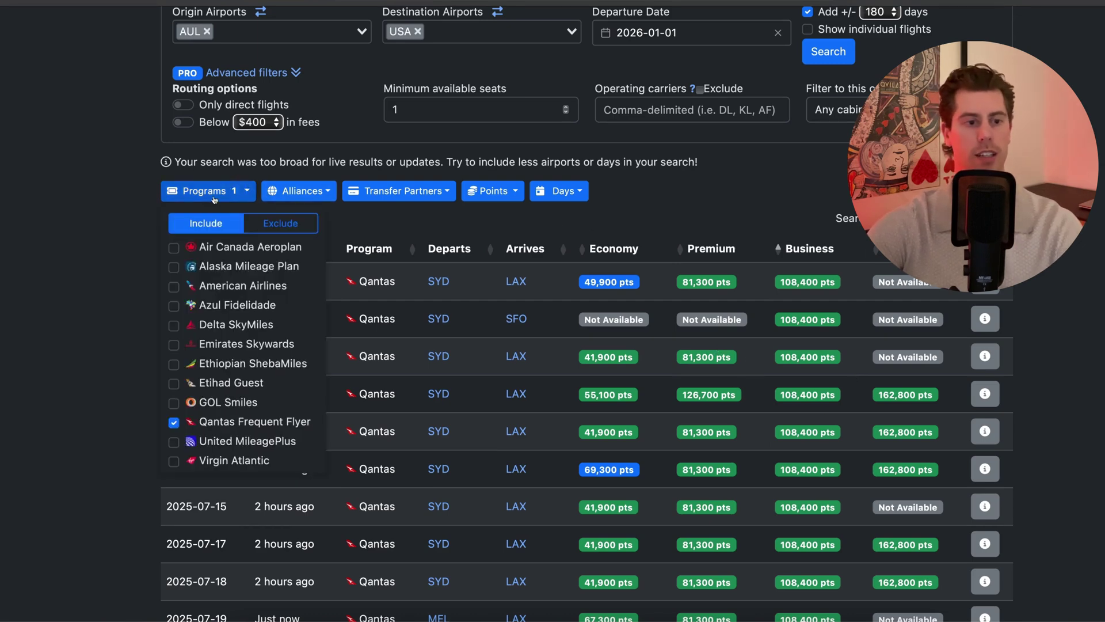
pyautogui.scroll(-2, 190, 441)
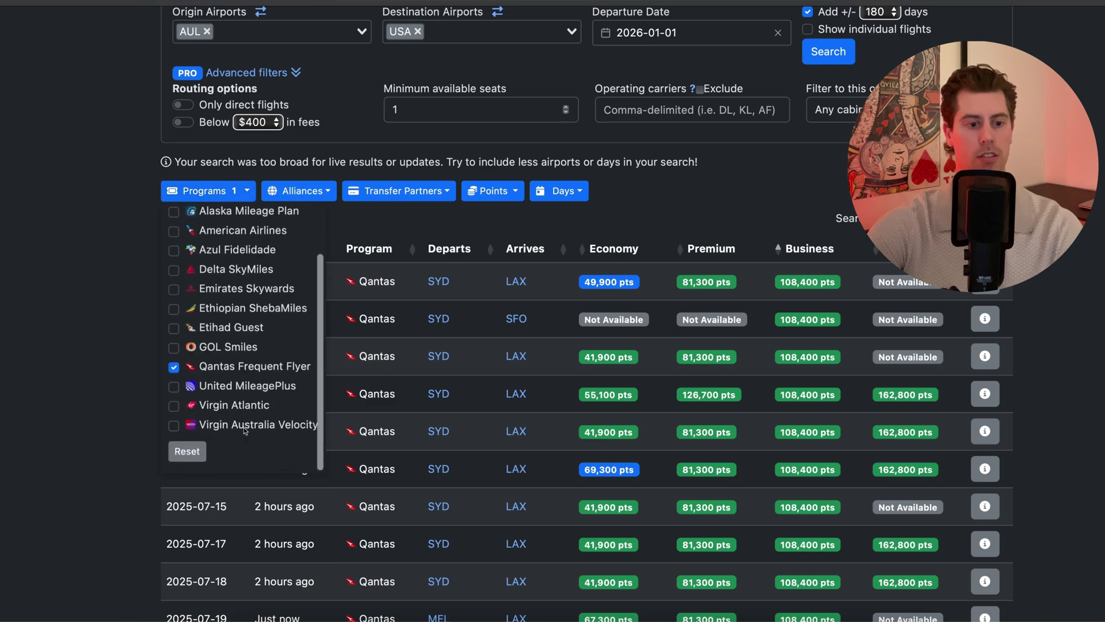
pyautogui.click(173, 429)
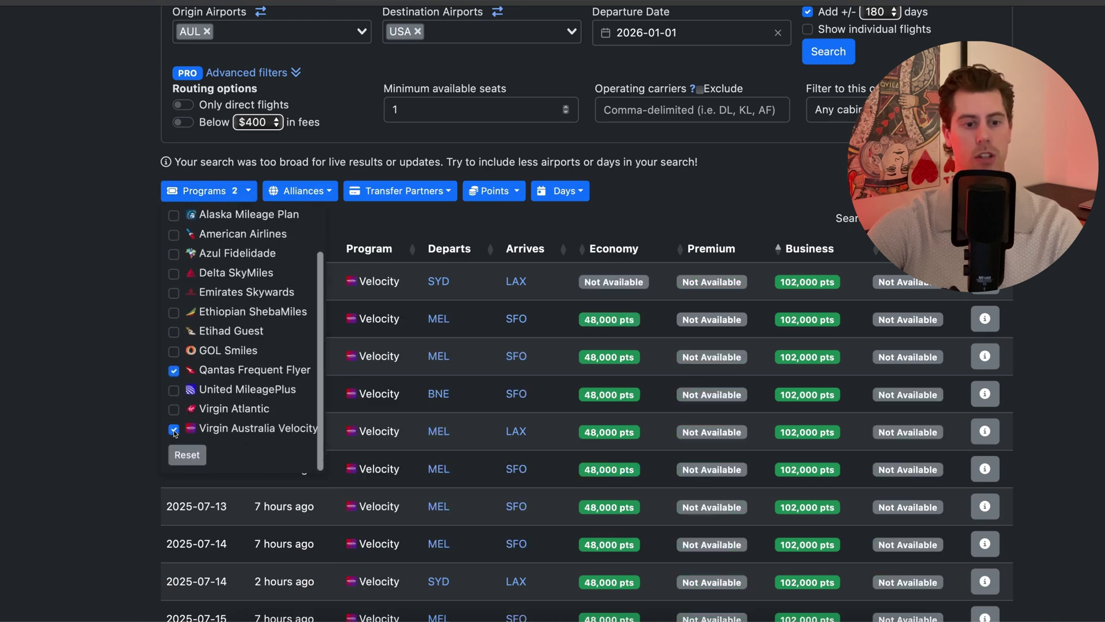
pyautogui.click(582, 224)
pyautogui.scroll(-12, 582, 224)
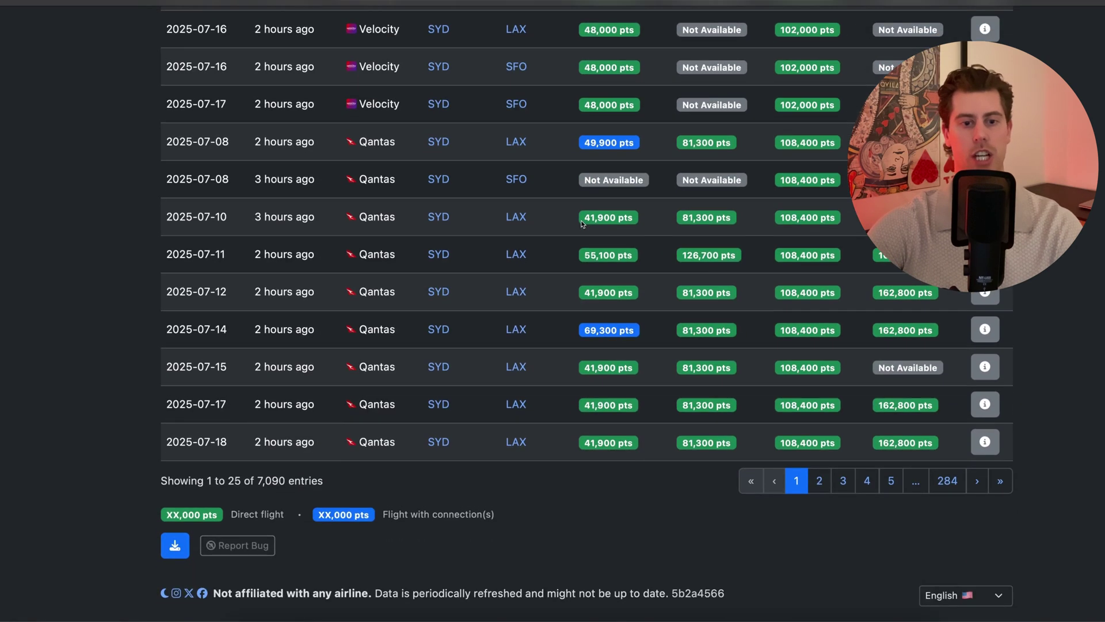
pyautogui.scroll(5, 582, 224)
pyautogui.scroll(7, 583, 224)
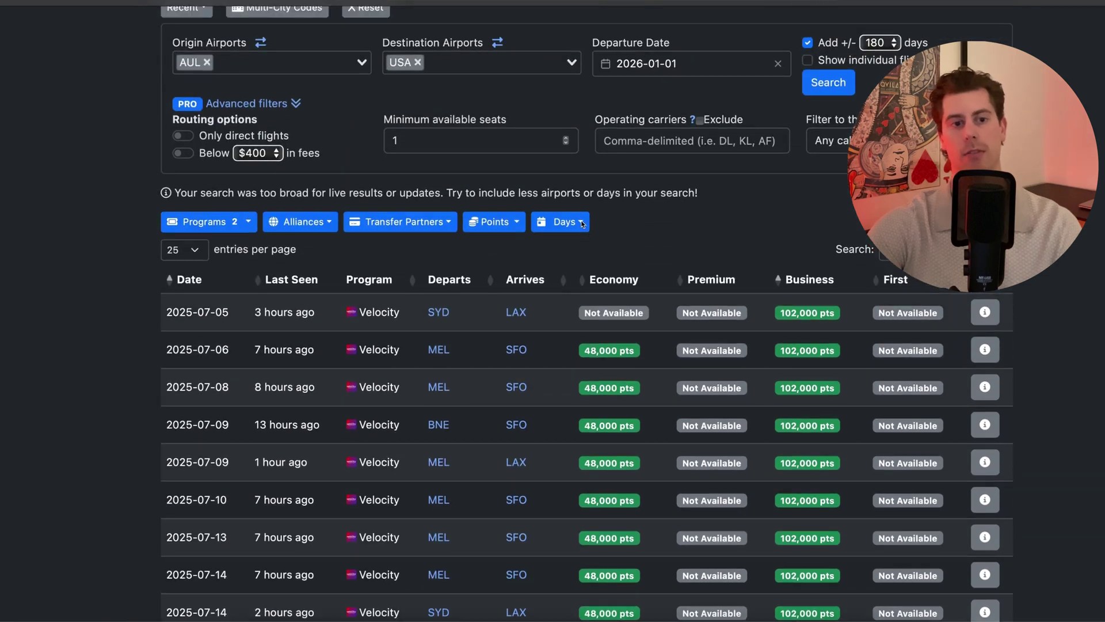
pyautogui.scroll(-12, 583, 224)
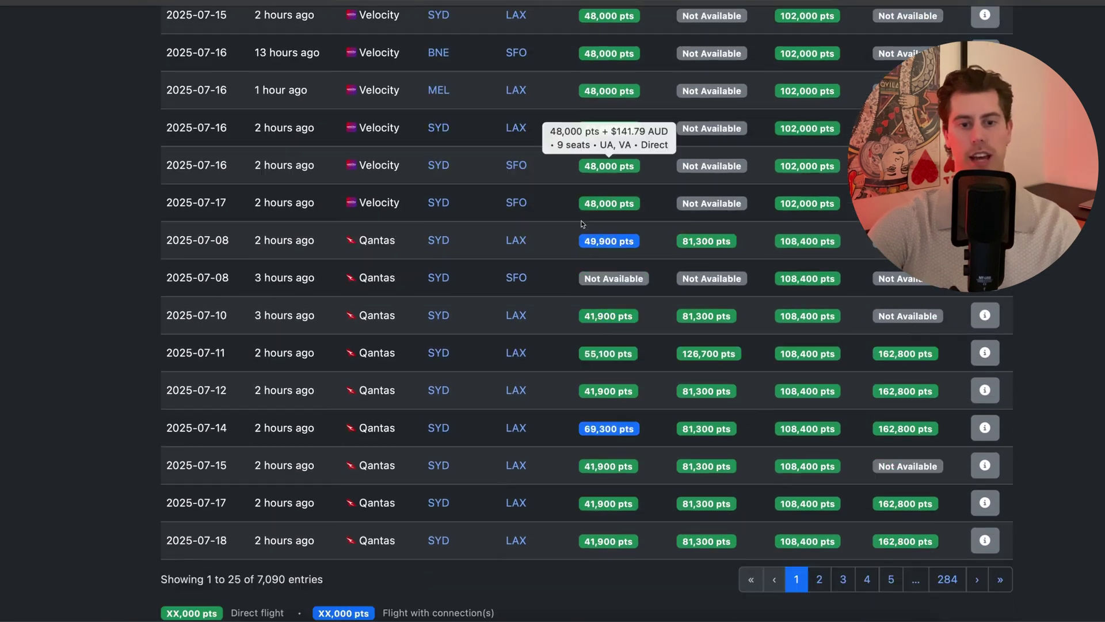
pyautogui.scroll(10, 547, 216)
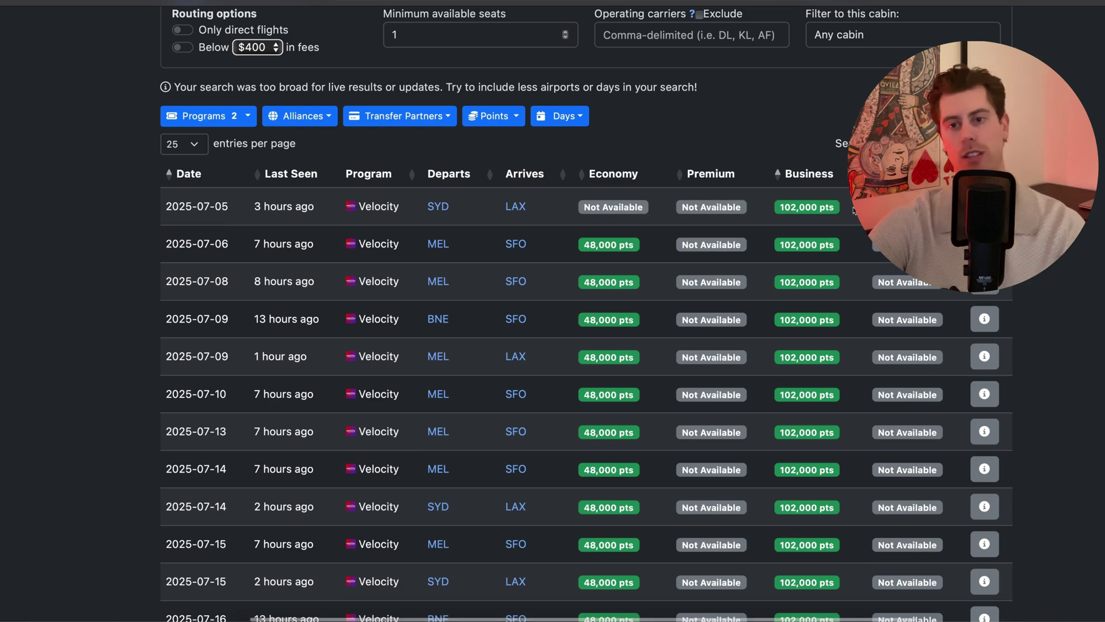
pyautogui.scroll(-2, 378, 326)
pyautogui.moveTo(827, 321)
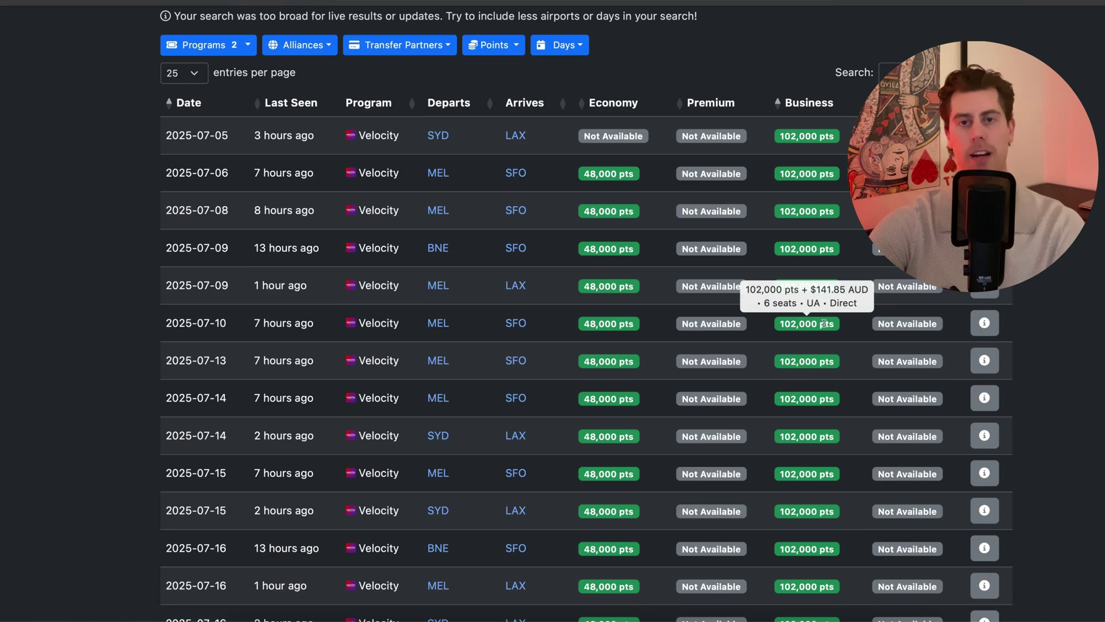
pyautogui.scroll(-2, 824, 324)
pyautogui.scroll(-10, 824, 324)
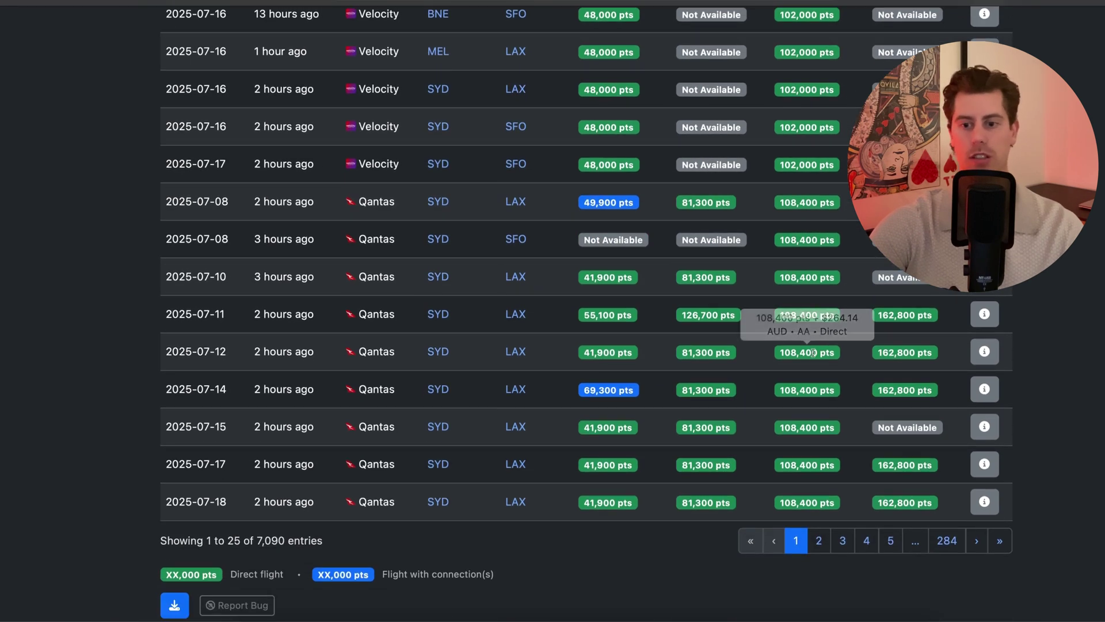
pyautogui.moveTo(813, 278)
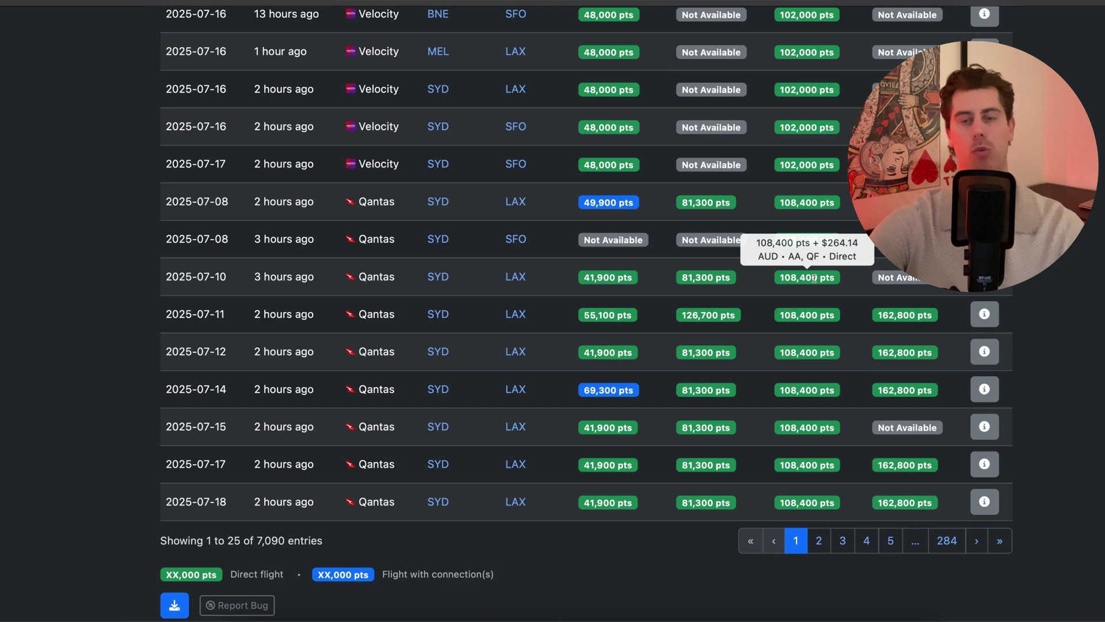
pyautogui.scroll(1, 814, 278)
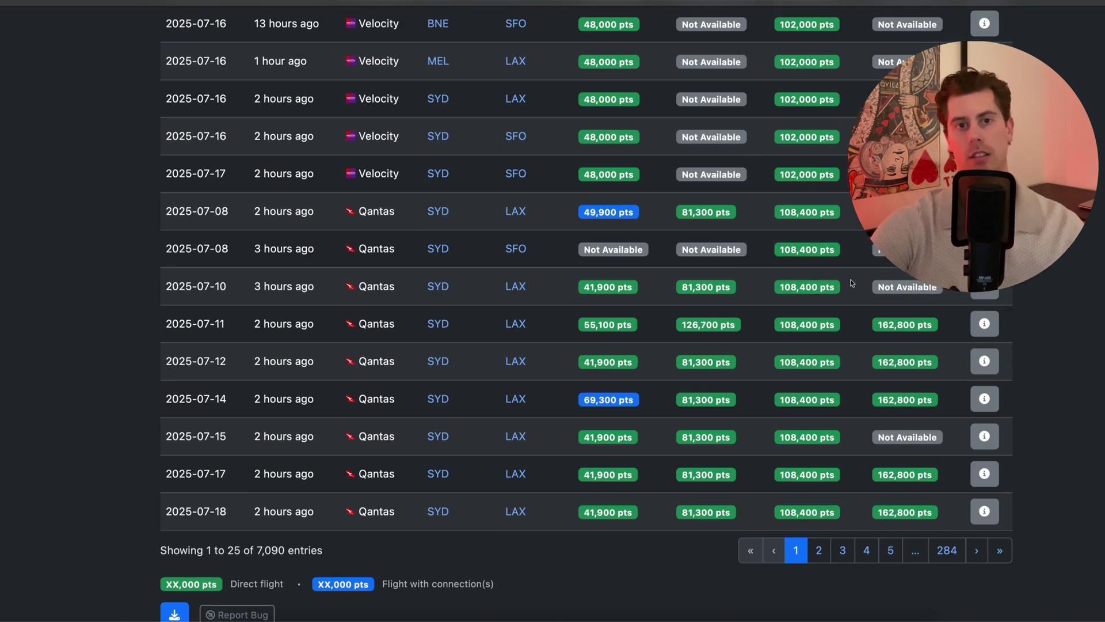
pyautogui.scroll(5, 835, 242)
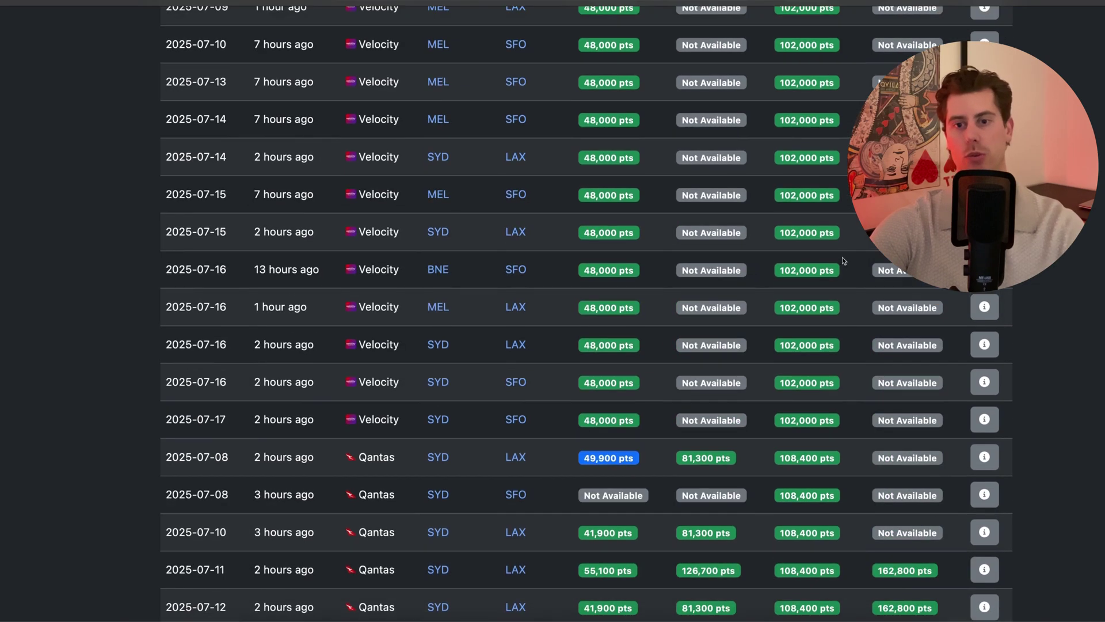
pyautogui.moveTo(815, 196)
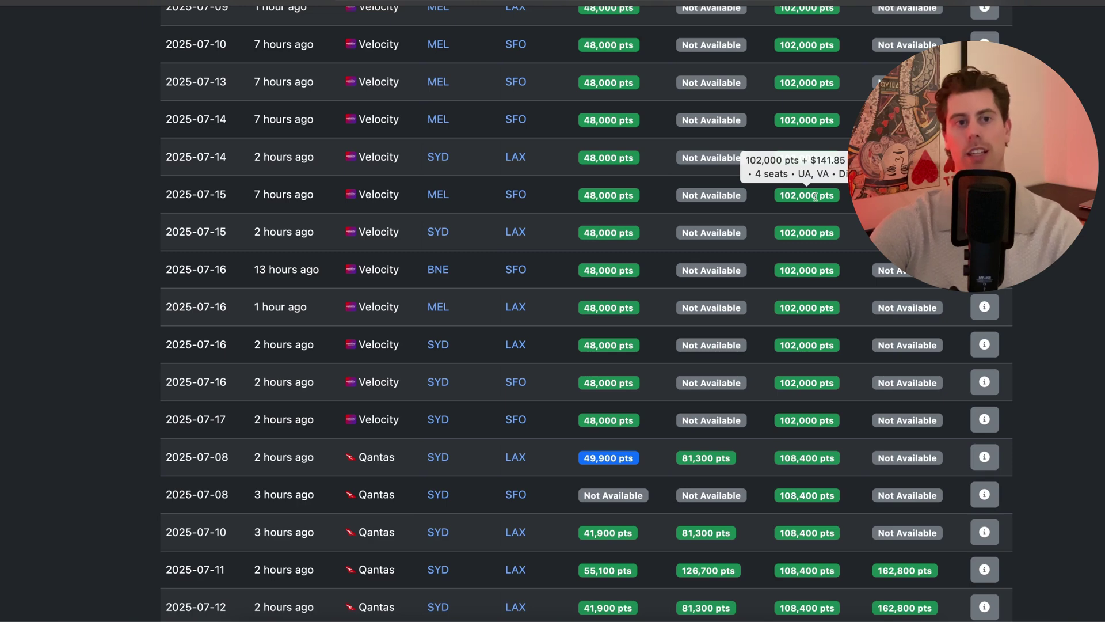
pyautogui.scroll(2, 815, 196)
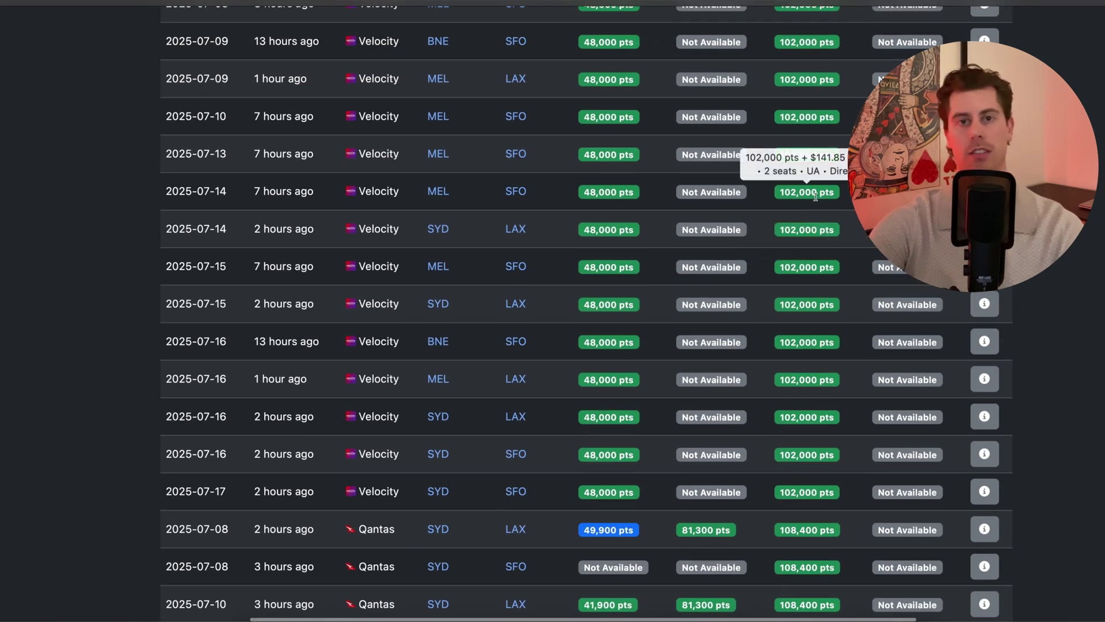
pyautogui.scroll(2, 815, 197)
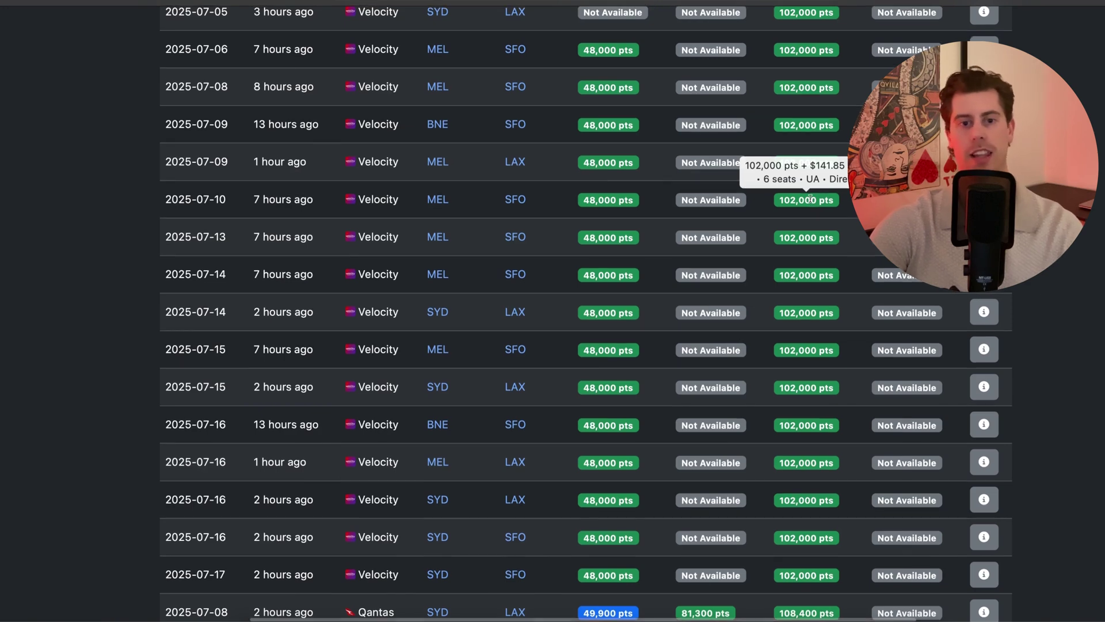
pyautogui.scroll(1, 810, 198)
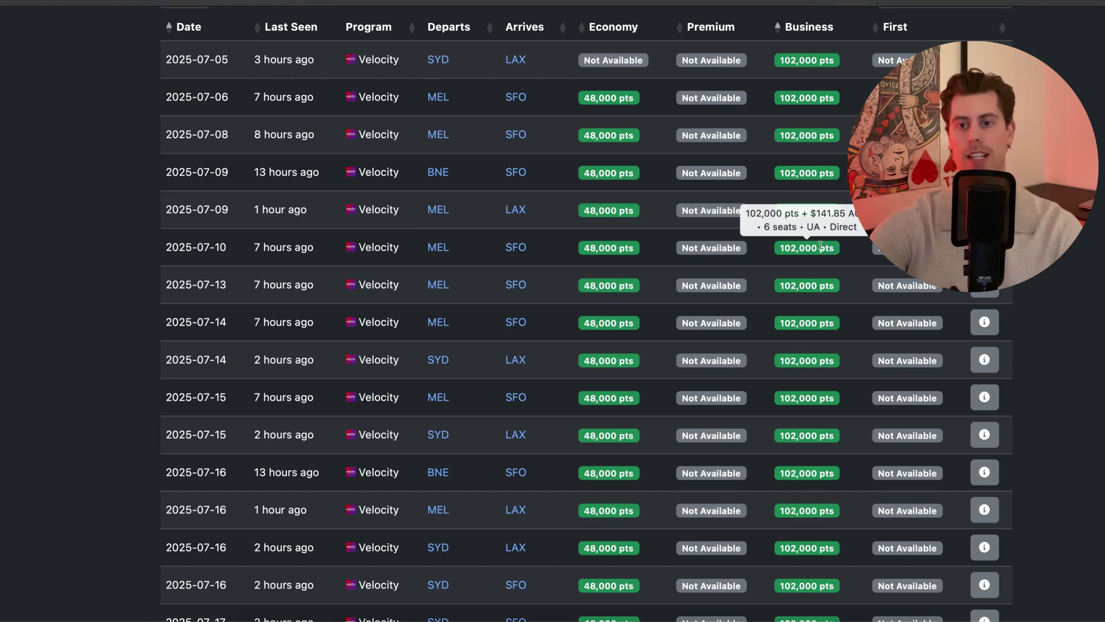
pyautogui.click(984, 247)
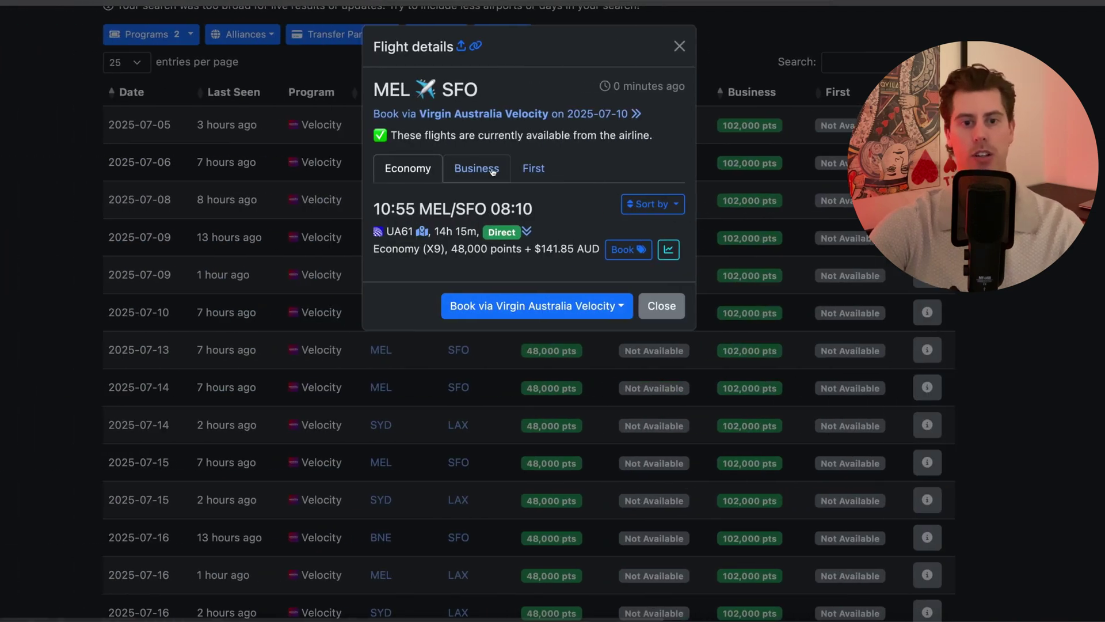
pyautogui.click(493, 171)
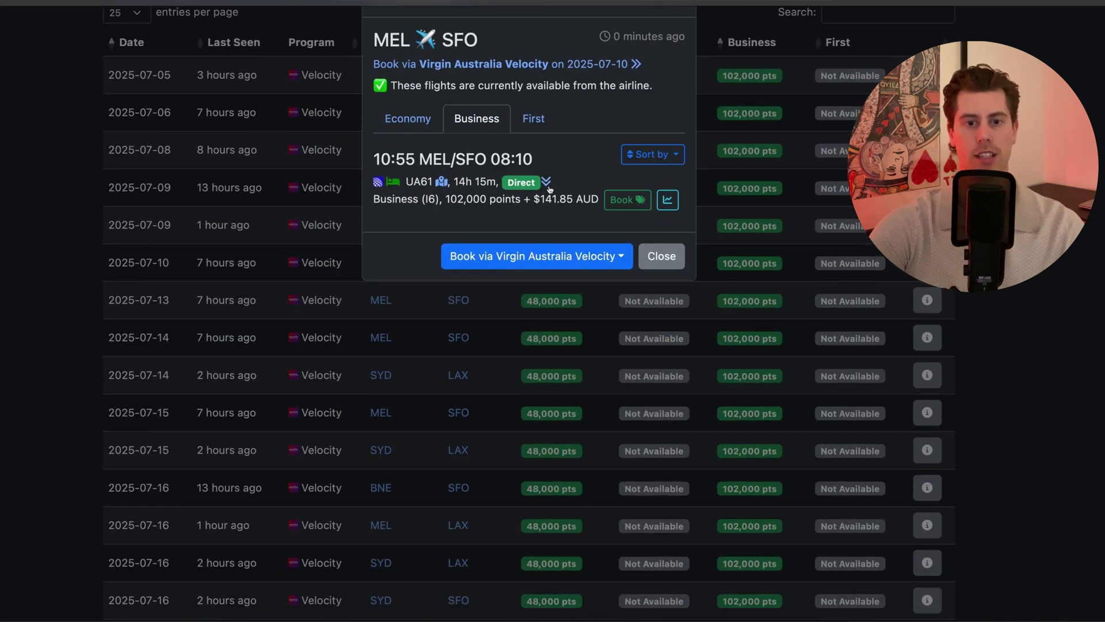
pyautogui.click(545, 182)
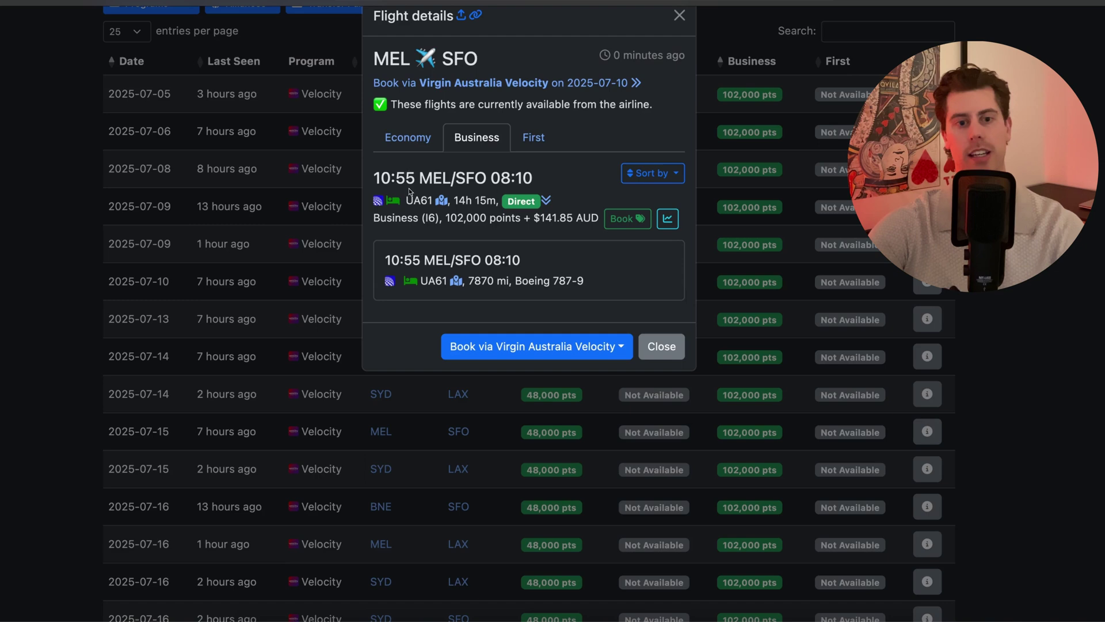
pyautogui.click(679, 15)
pyautogui.hscroll(-10, 402, 288)
pyautogui.hscroll(10, 277, 292)
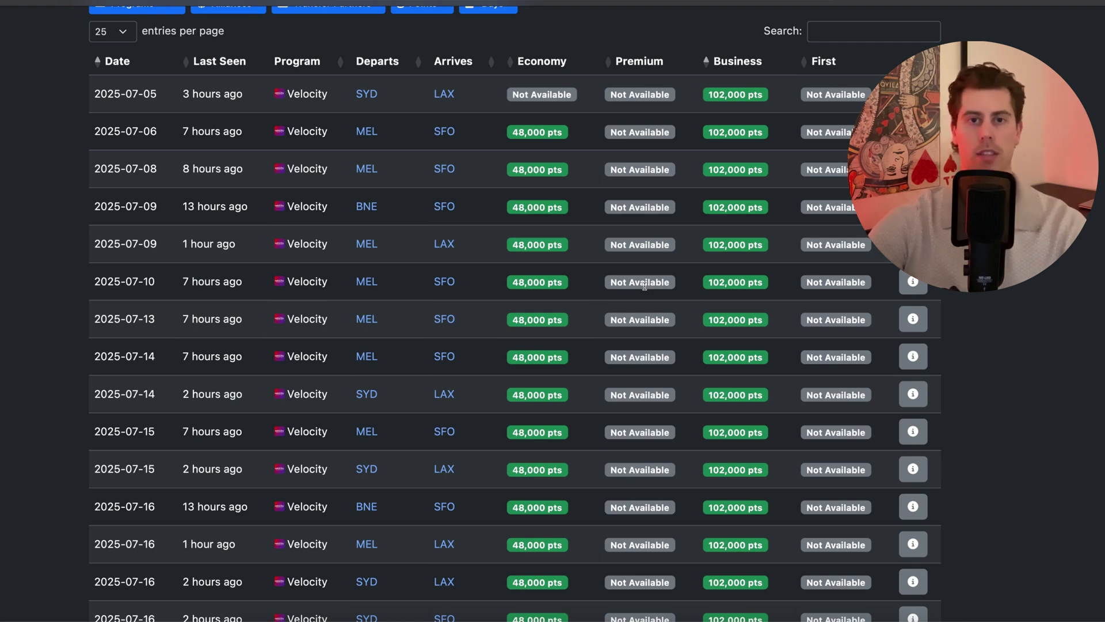
# - Choose Create alerts from the Alerts menu in the Seats.aero navigation bar
pyautogui.scroll(5, 644, 285)
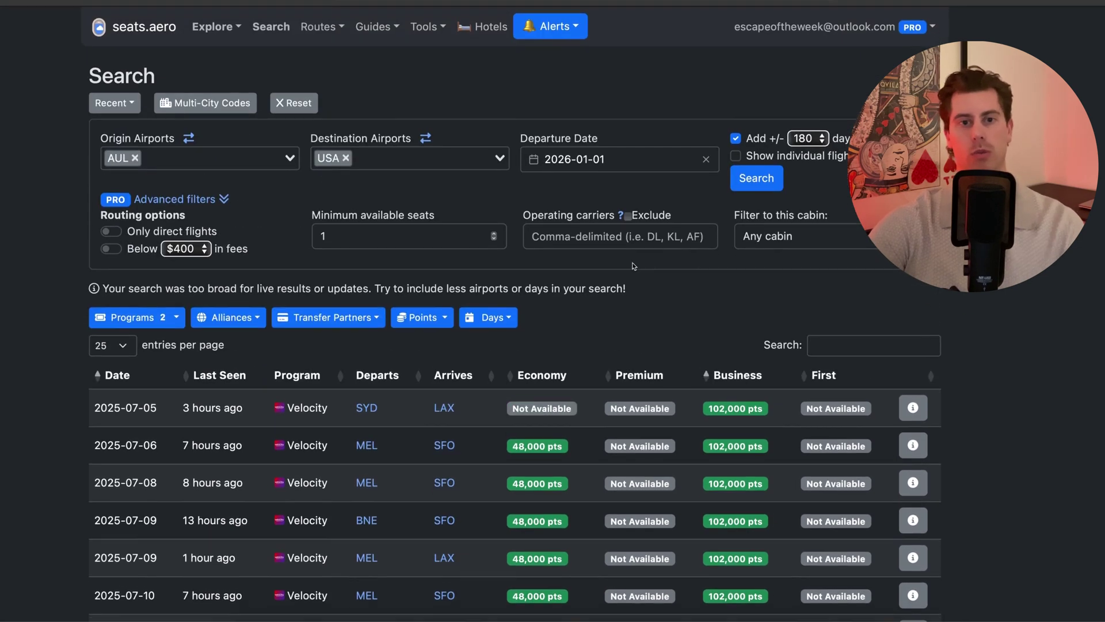
pyautogui.click(557, 26)
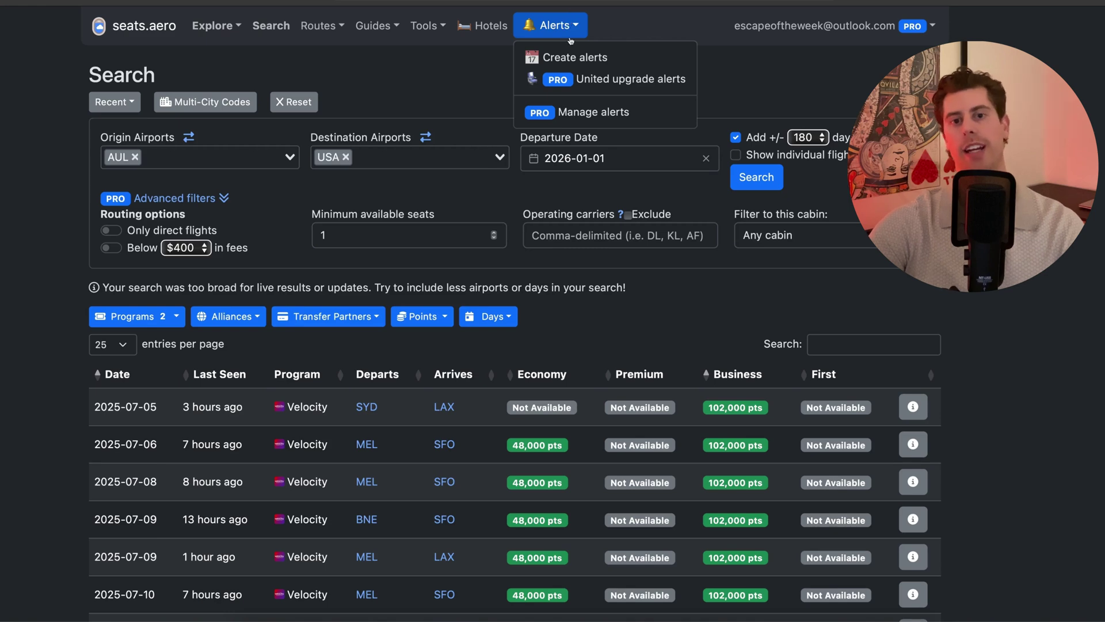
pyautogui.click(573, 56)
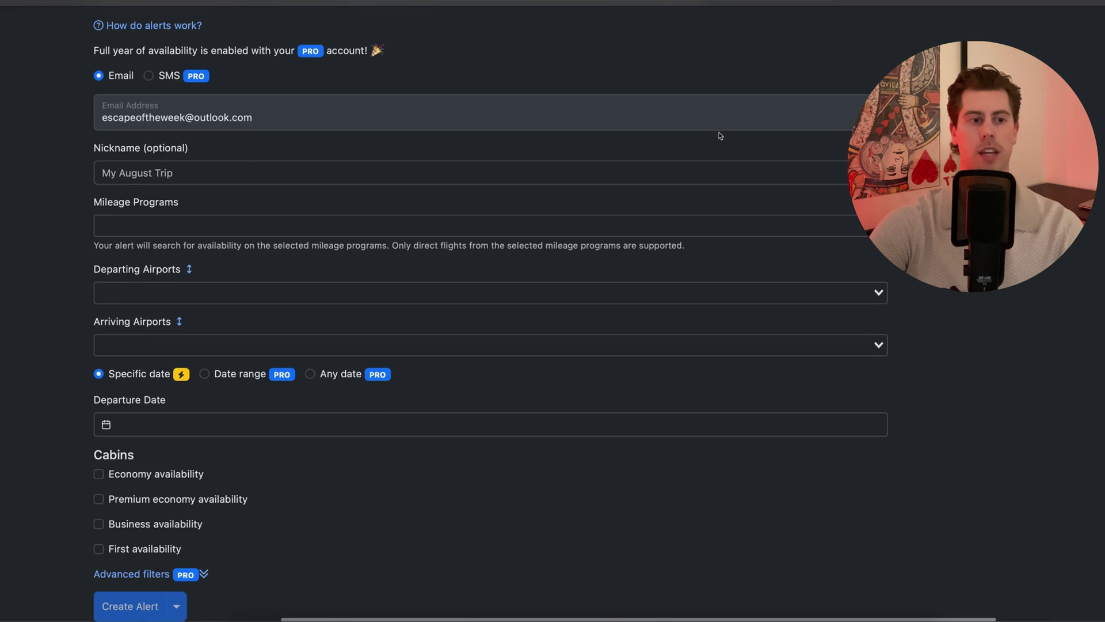
pyautogui.scroll(2, 719, 135)
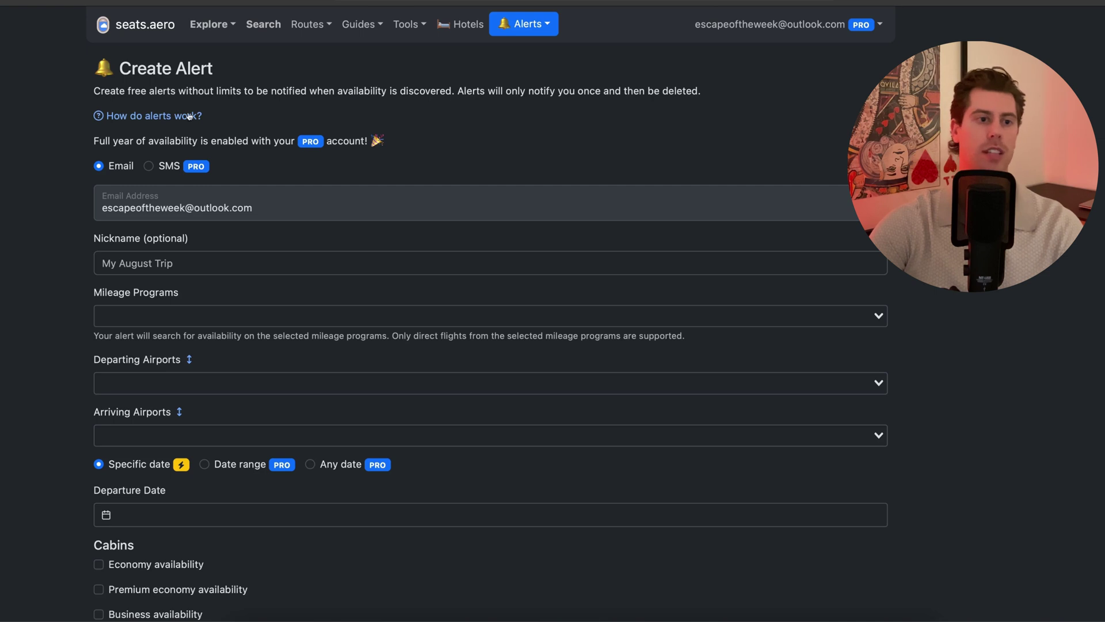
# - Choose Qantas Frequent Flyer as the alert's mileage program
pyautogui.scroll(-1, 121, 179)
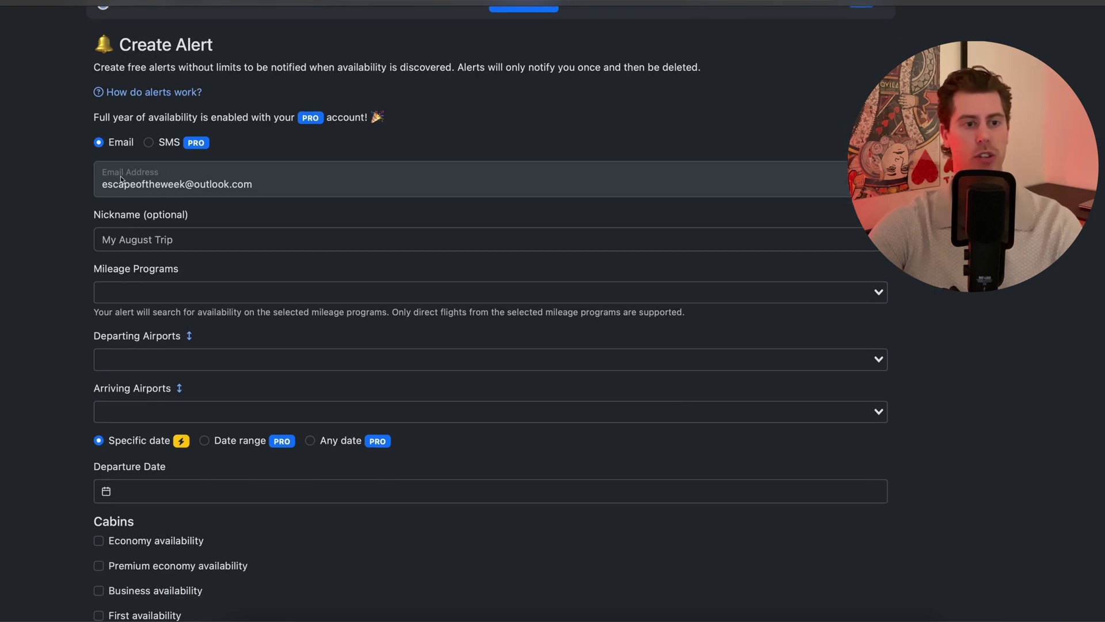
pyautogui.scroll(-3, 181, 187)
pyautogui.click(175, 223)
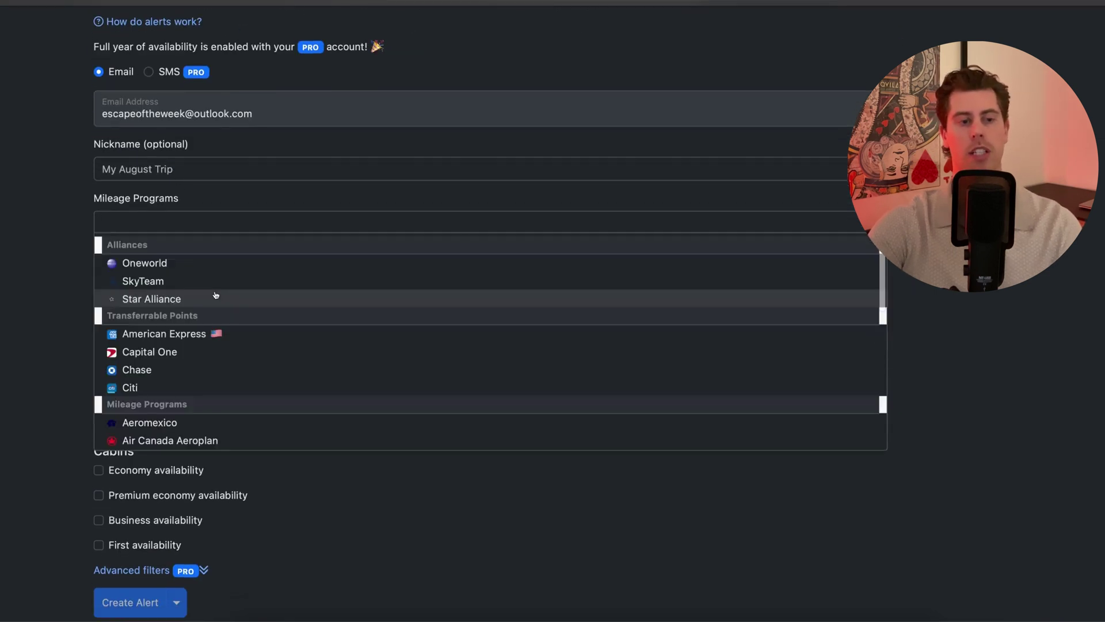
pyautogui.scroll(-10, 216, 295)
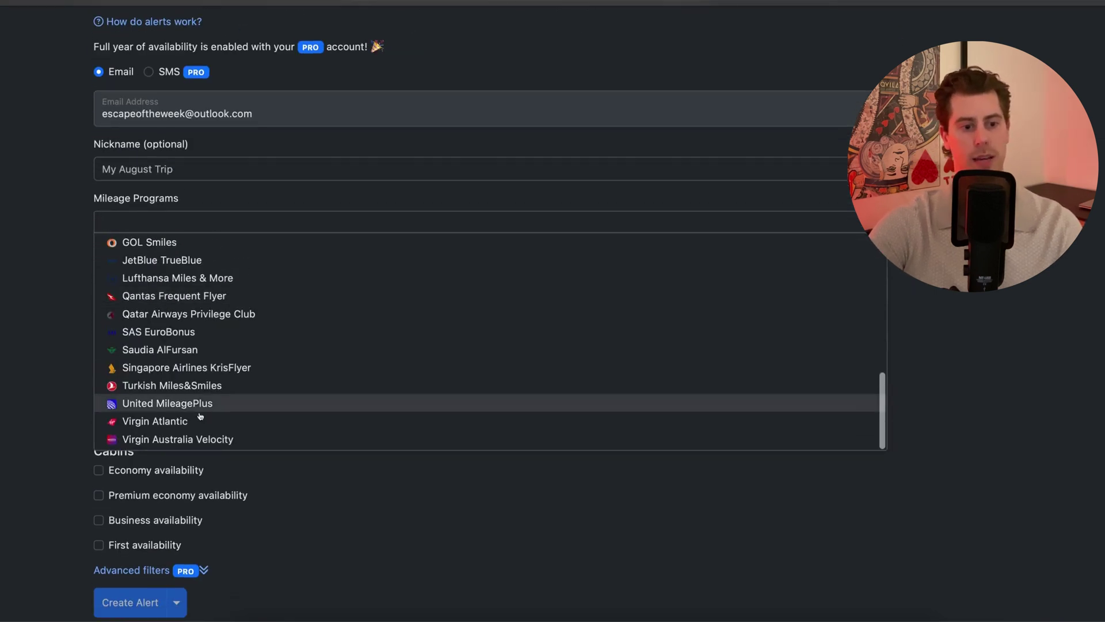
pyautogui.click(181, 296)
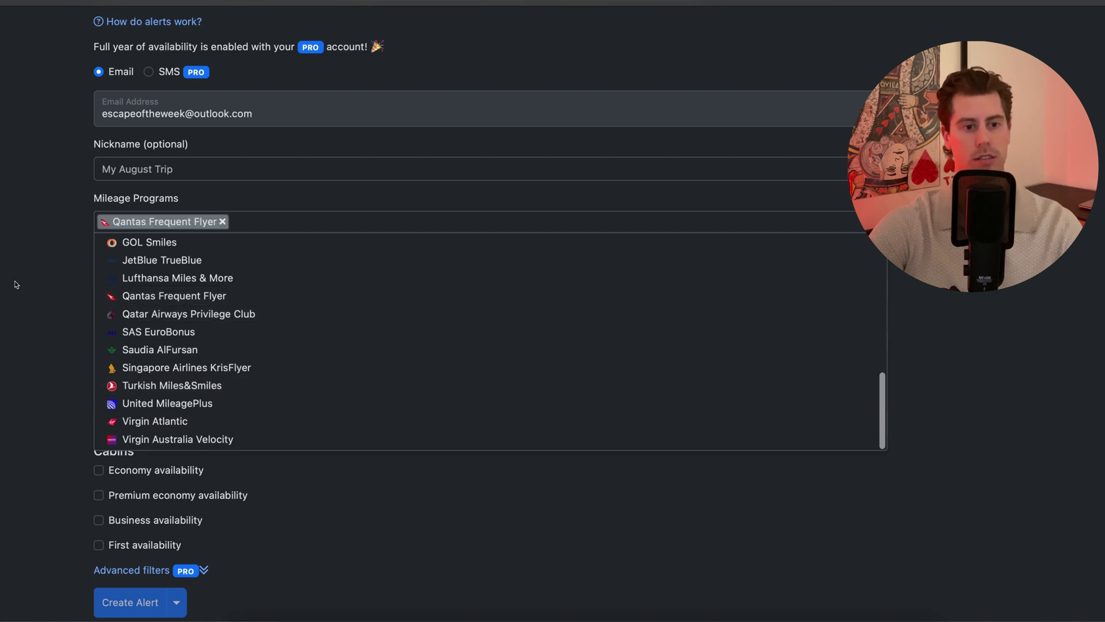
# - Add AUL as the departing airport and USA as the arrival destination
pyautogui.click(111, 288)
pyautogui.write('a')
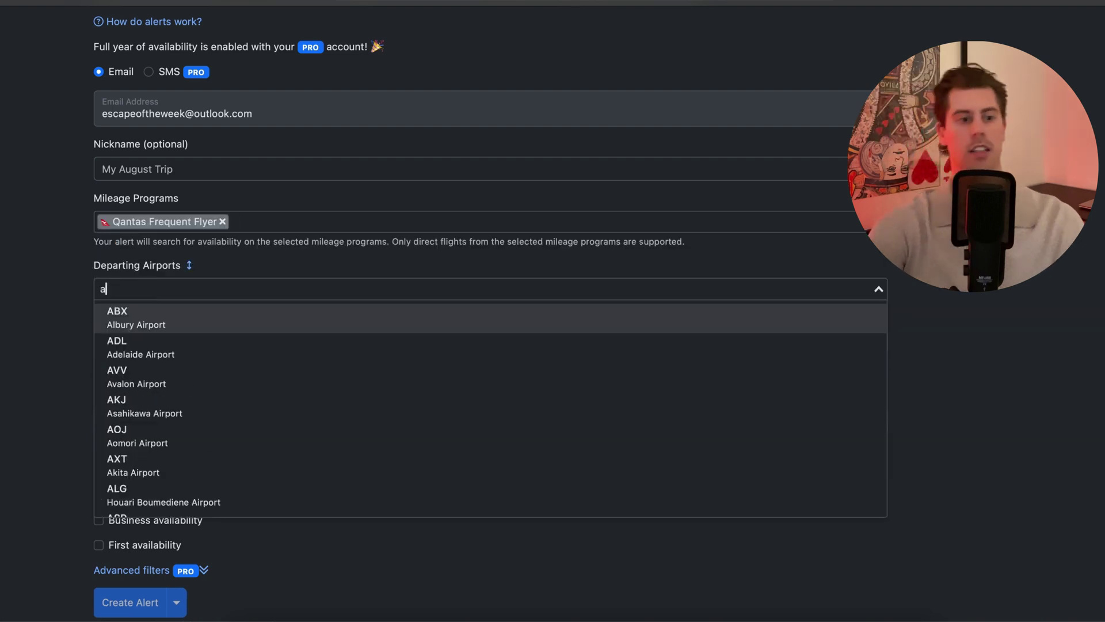
pyautogui.write('ul')
pyautogui.click(162, 321)
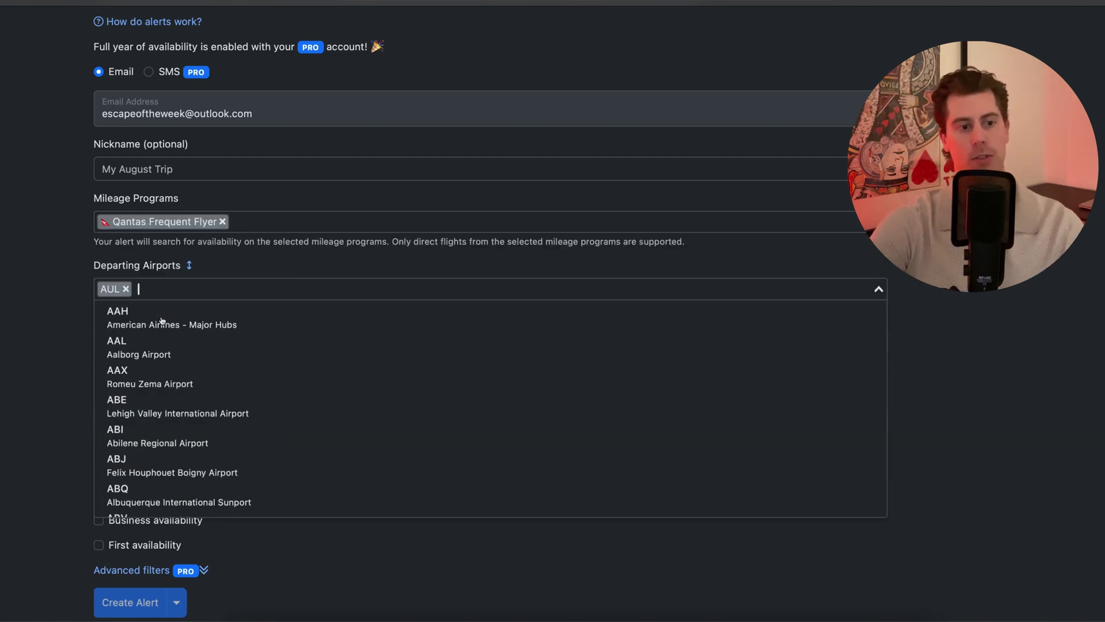
pyautogui.press('Escape')
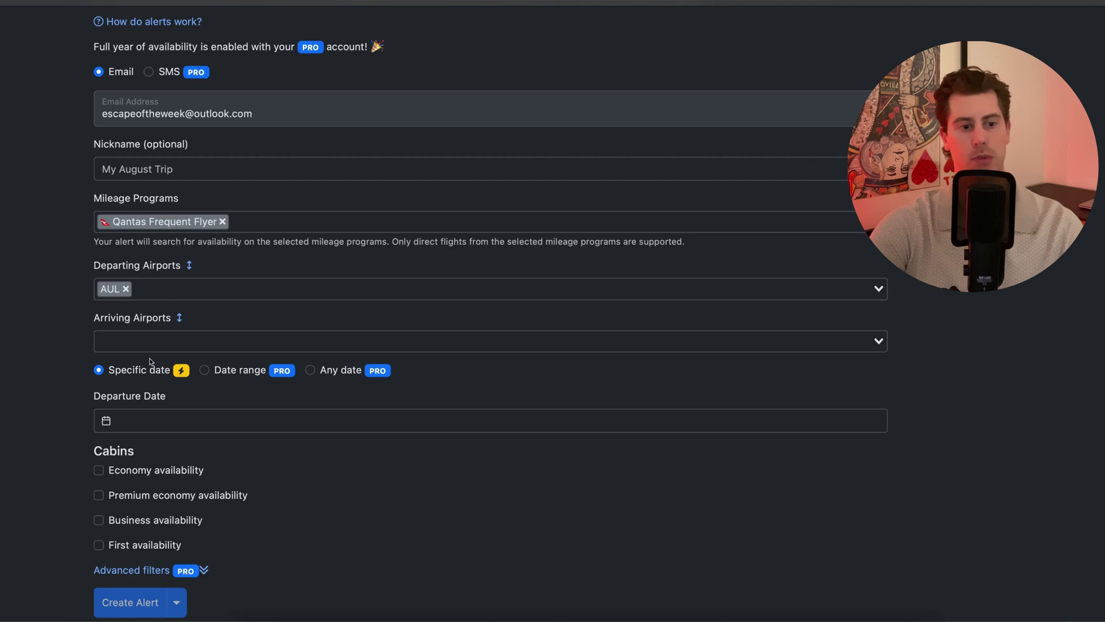
pyautogui.click(148, 347)
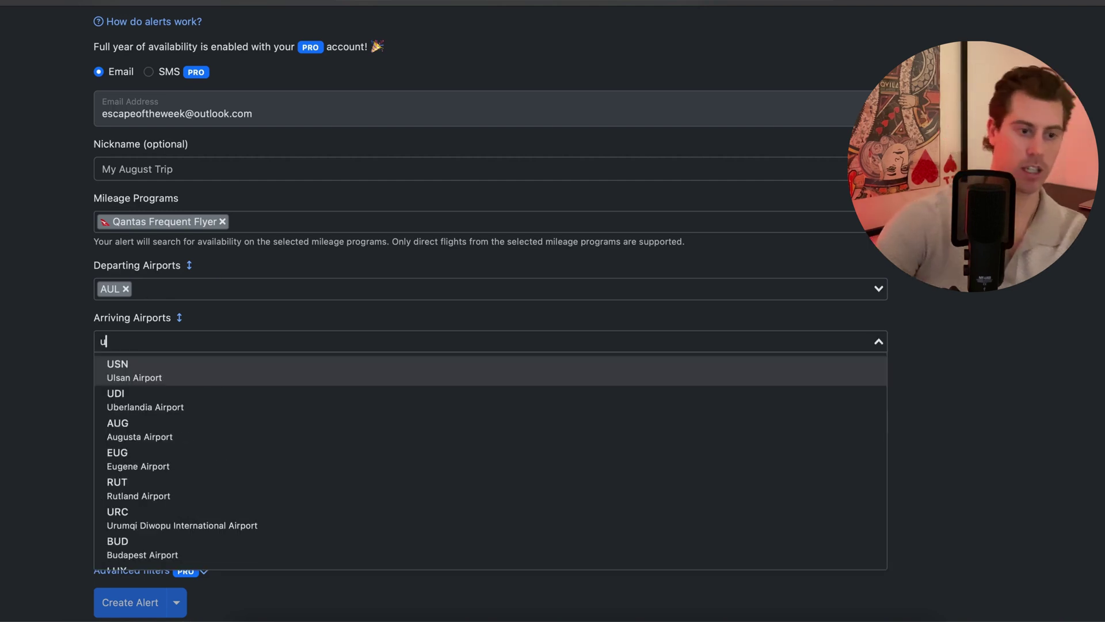
pyautogui.write('usa')
pyautogui.click(154, 370)
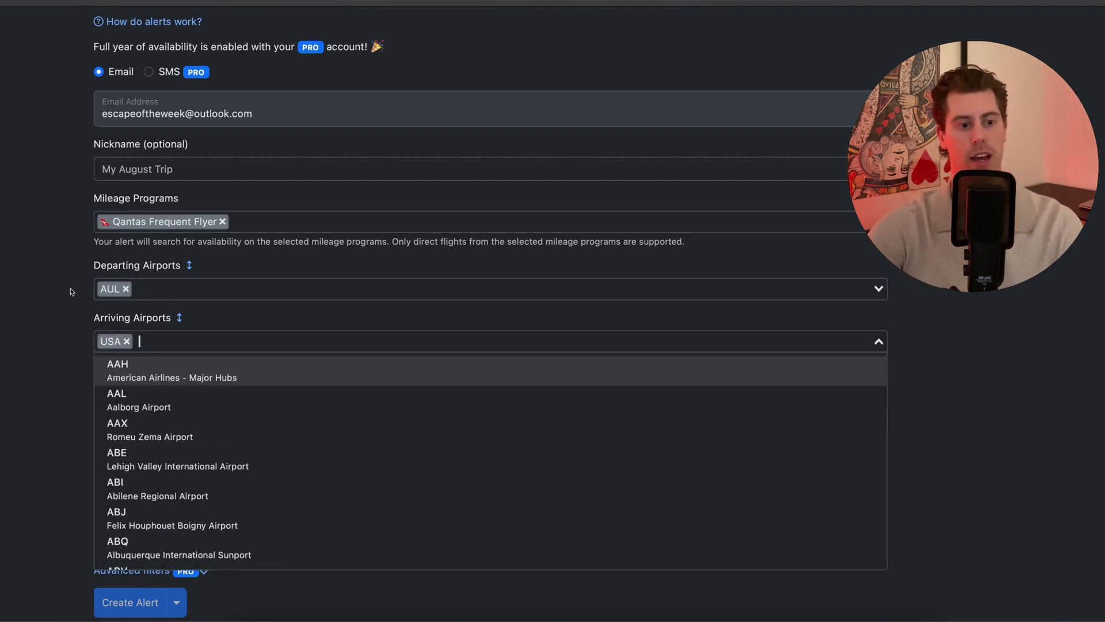
pyautogui.click(58, 296)
# - Set the departure date to 2025-06-25 and switch to a date range
pyautogui.scroll(-1, 59, 298)
pyautogui.click(213, 361)
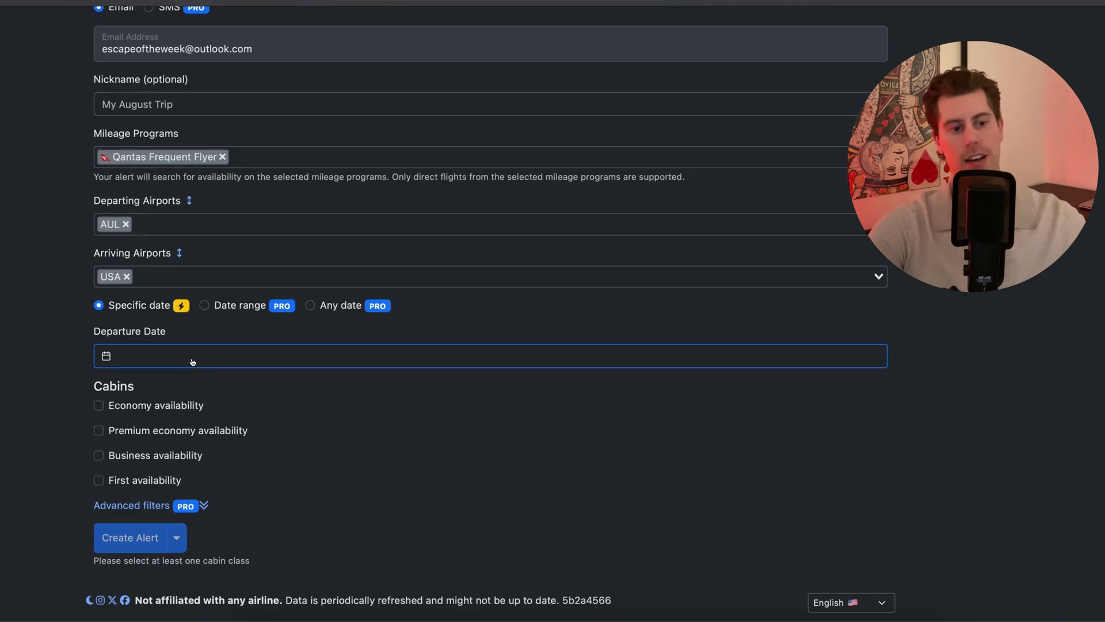
pyautogui.click(493, 518)
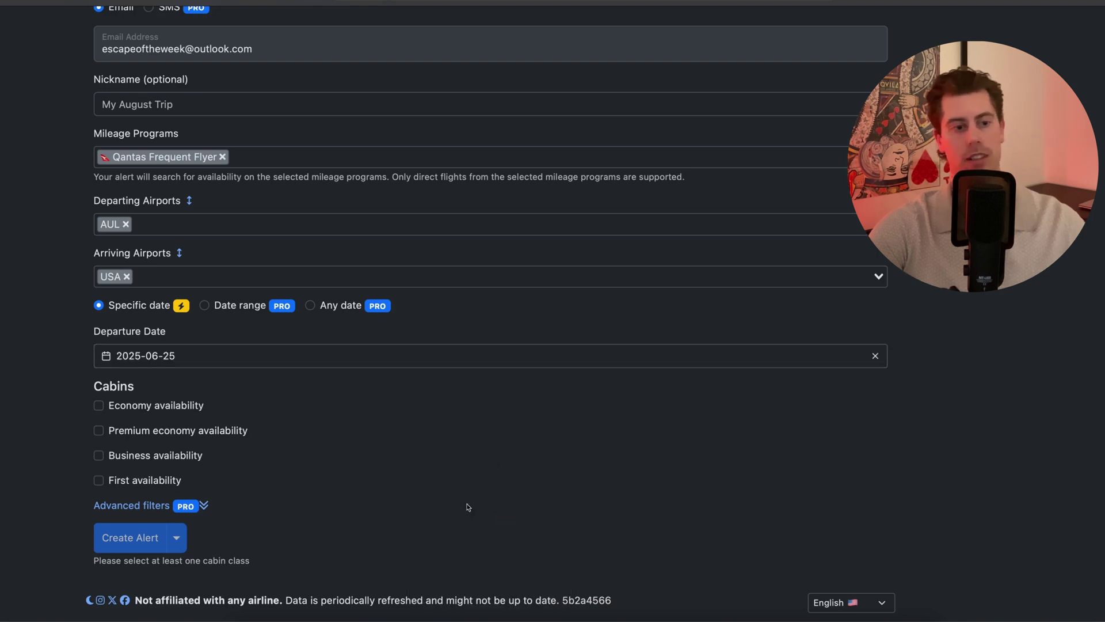
pyautogui.click(205, 308)
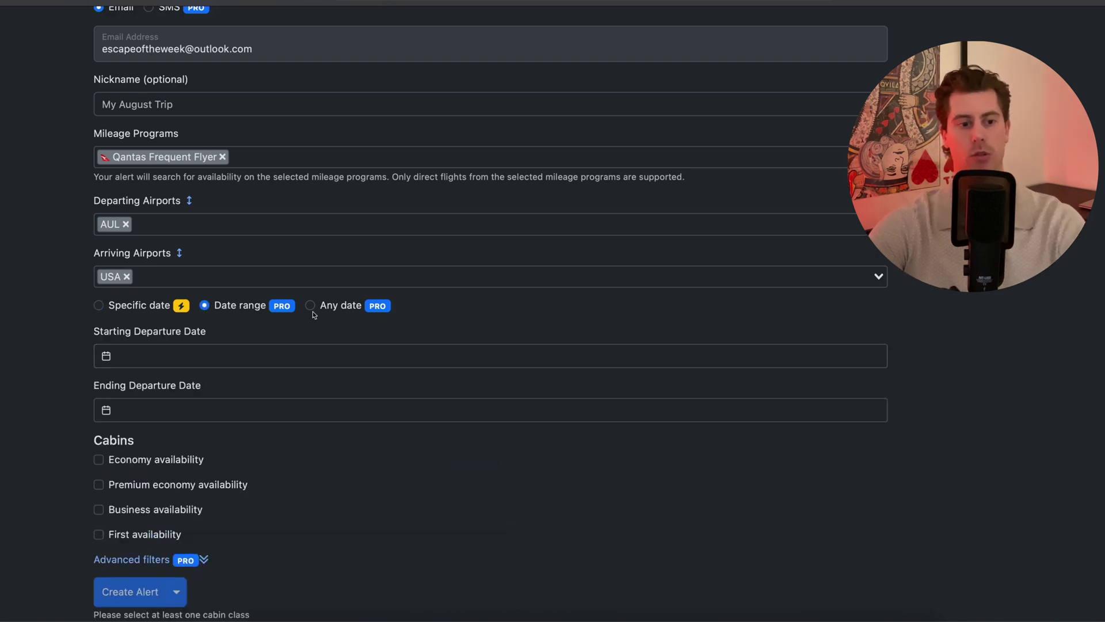
# - Include business class availability in the alert
pyautogui.scroll(-2, 155, 307)
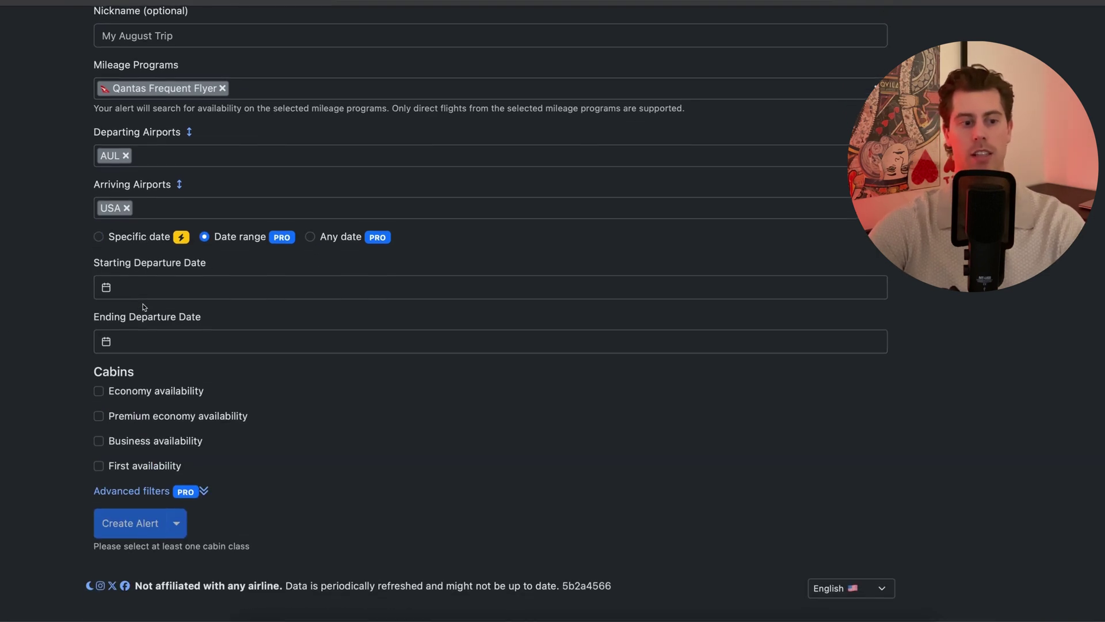
pyautogui.click(99, 441)
pyautogui.scroll(-1, 115, 455)
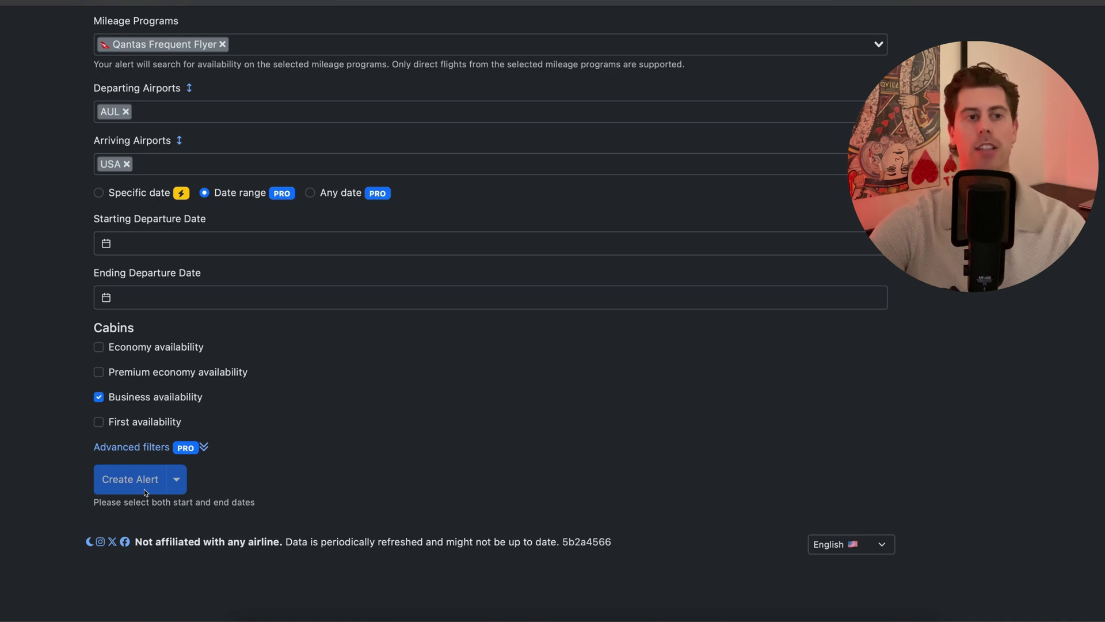
pyautogui.scroll(5, 144, 488)
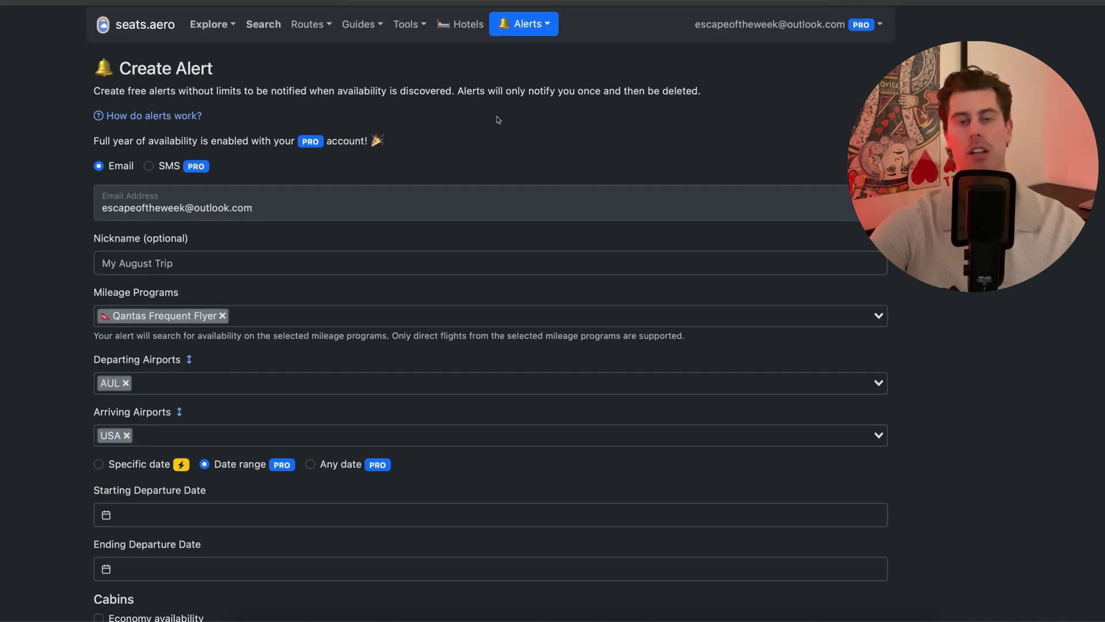